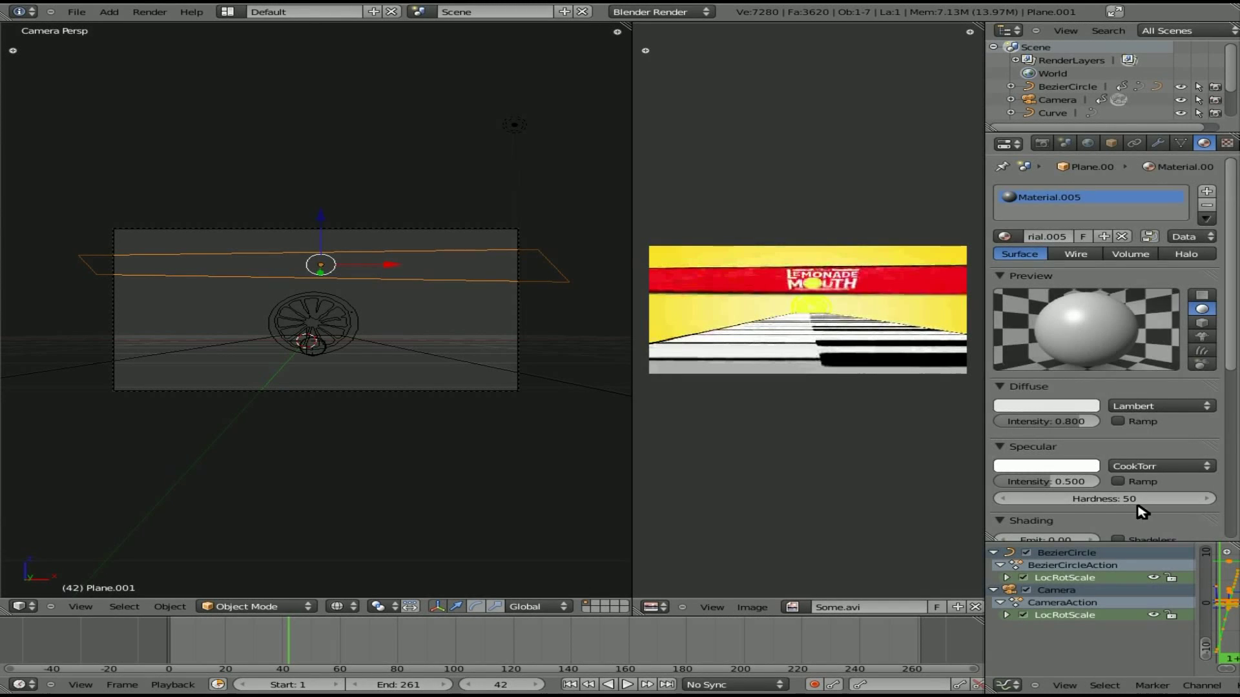
Step: Make the sign plane's material shadeless and add a new texture of type Image or Movie to it
left_click(1144, 412)
scroll(1162, 207, "up", 5)
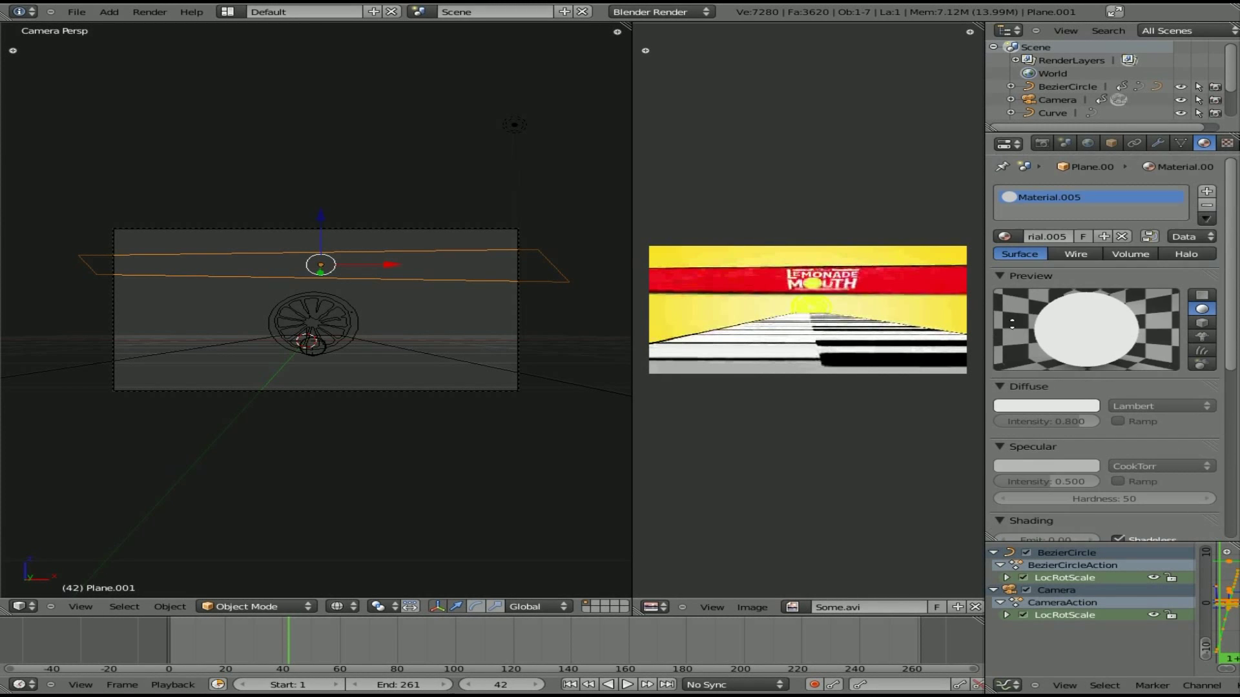
left_click(1227, 145)
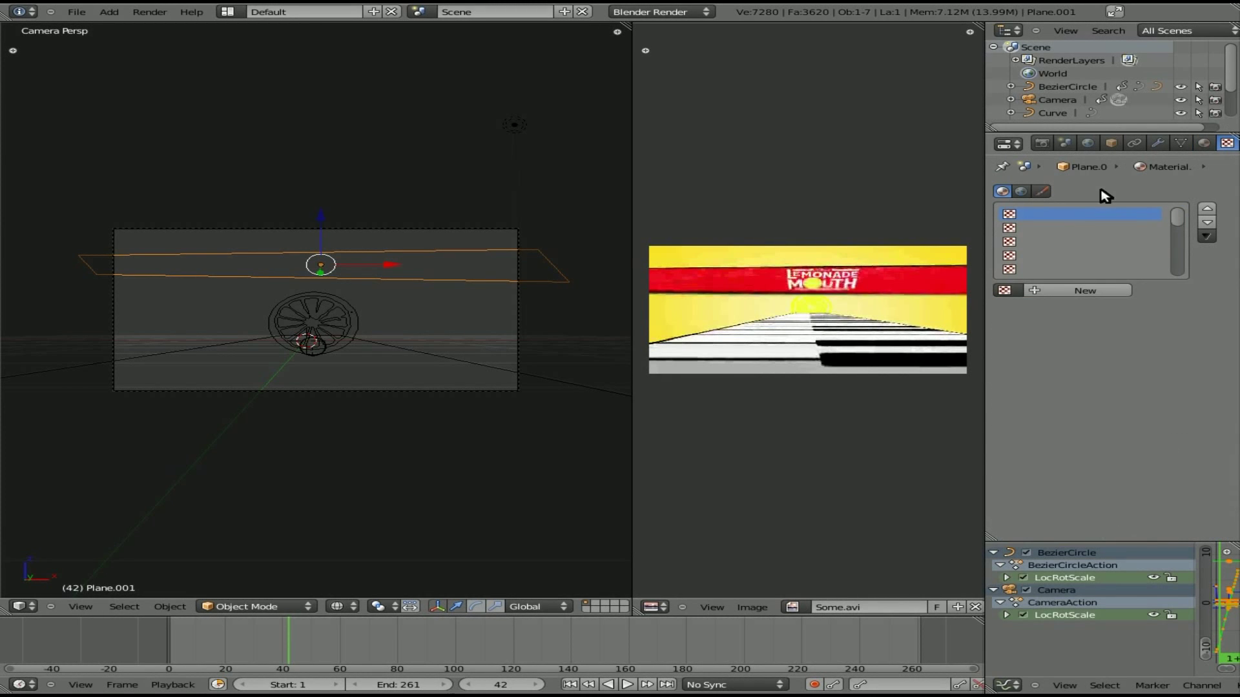
left_click(1103, 282)
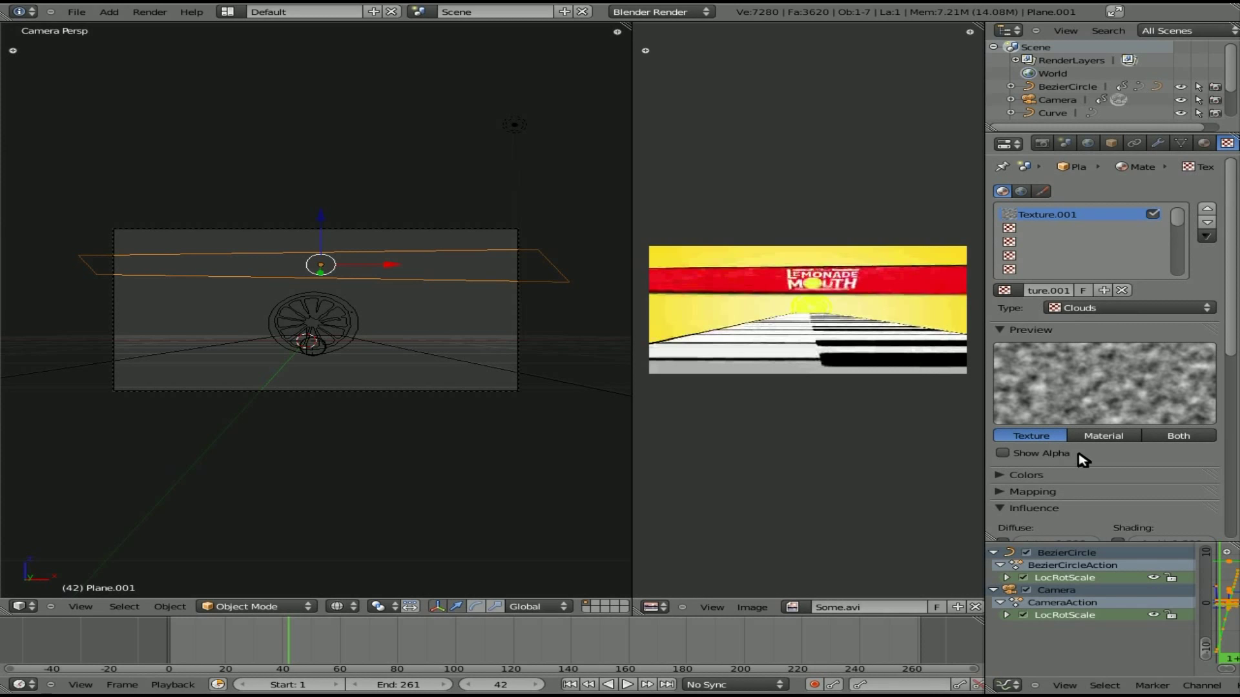
left_click(1130, 309)
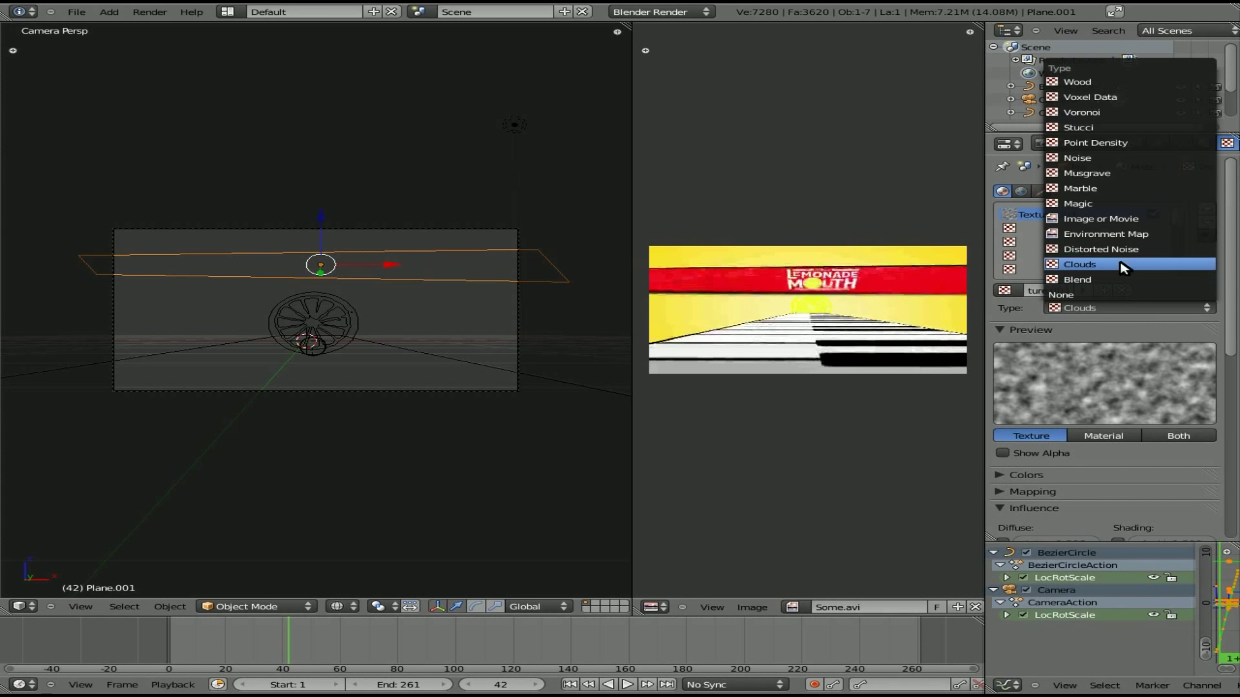
left_click(1102, 219)
Step: Load sign1.png as the texture's image and pack it into the project file
scroll(1101, 476, "down", 5)
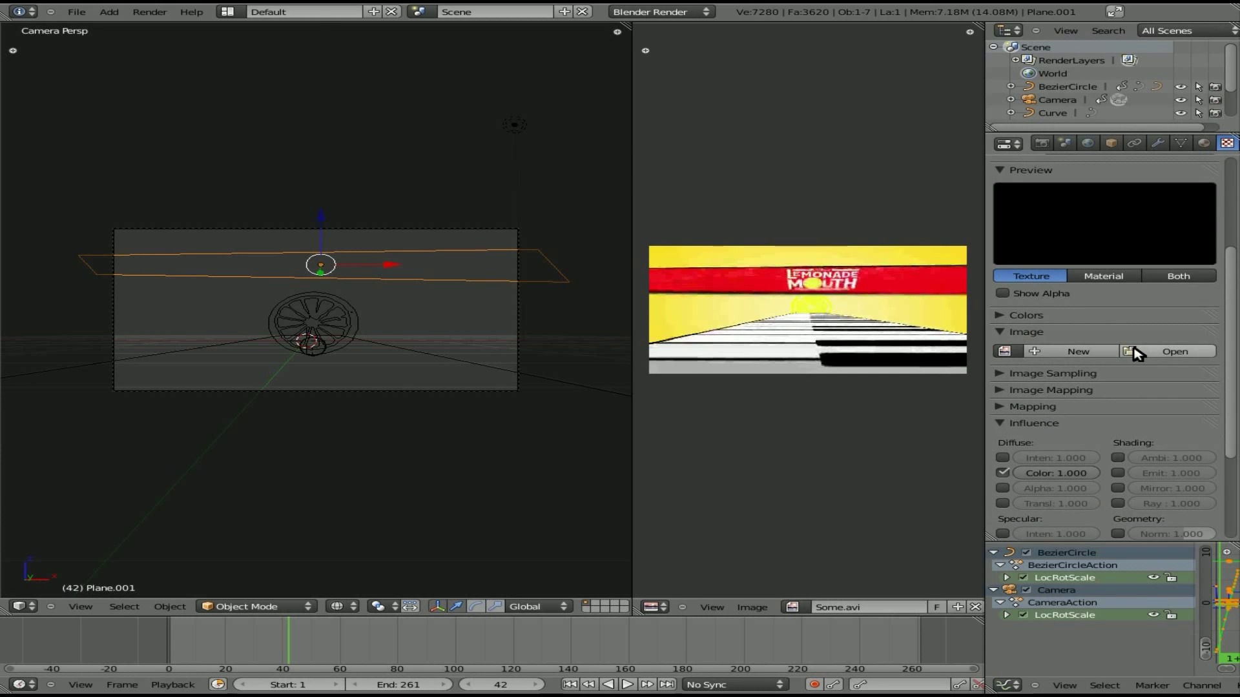
left_click(1135, 352)
left_click(291, 117)
left_click(1217, 57)
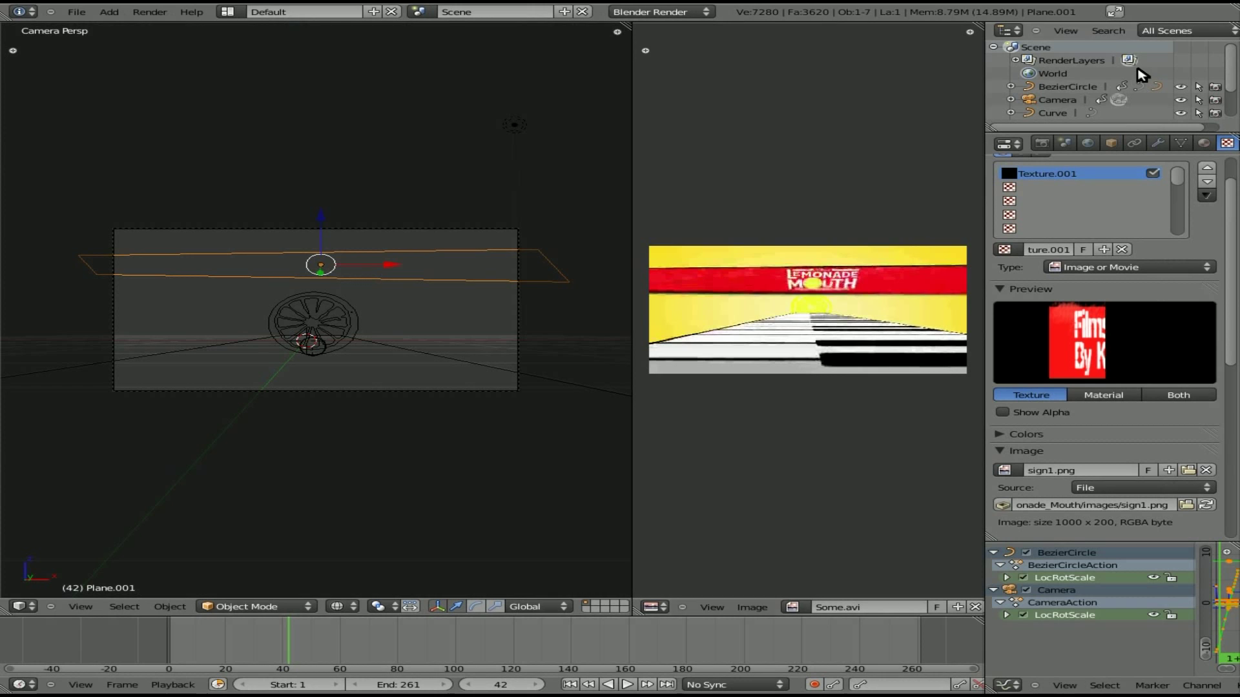
left_click(1003, 505)
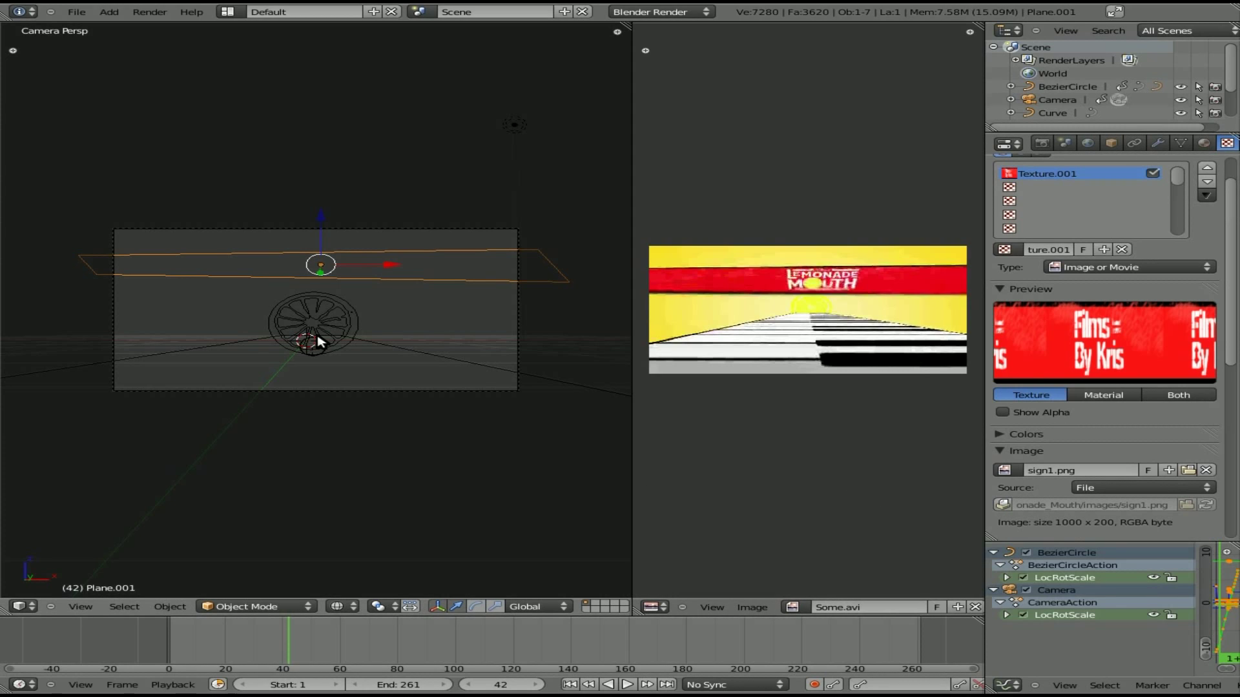
Step: Insert a LocRotScale keyframe for the sign plane at frame 42 and go back to frame 38
key("i")
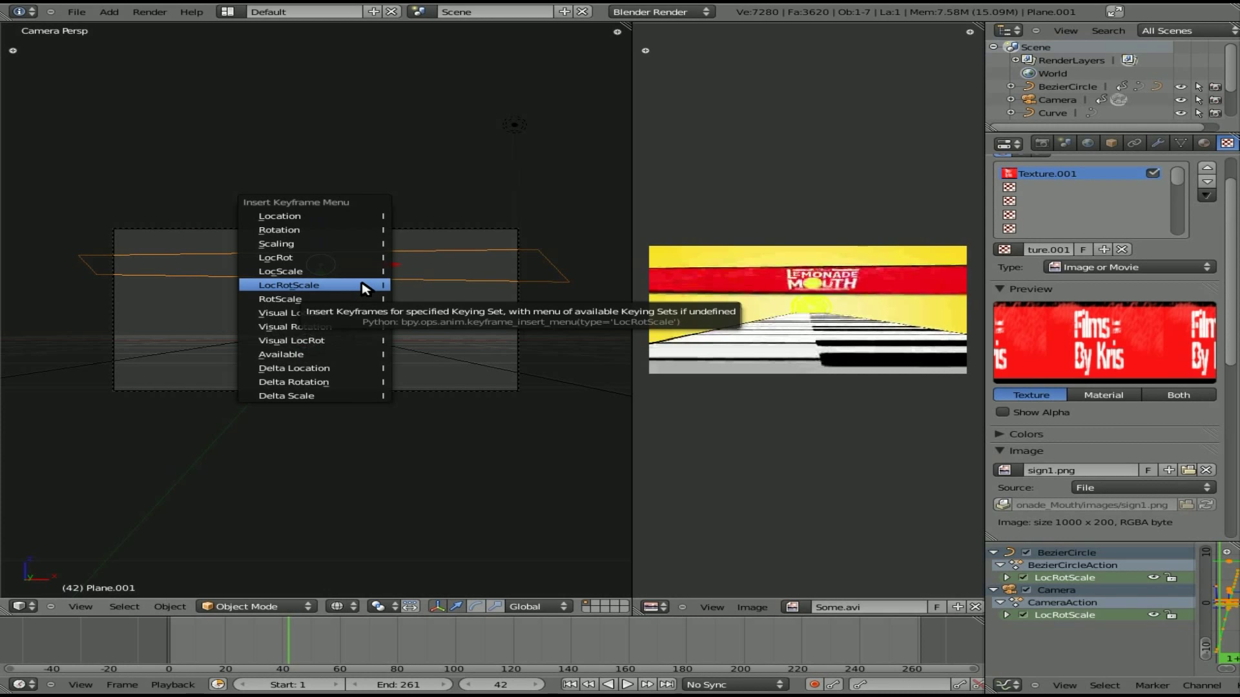
left_click(366, 289)
key("Left")
key("Left")
key("Left")
key("Left")
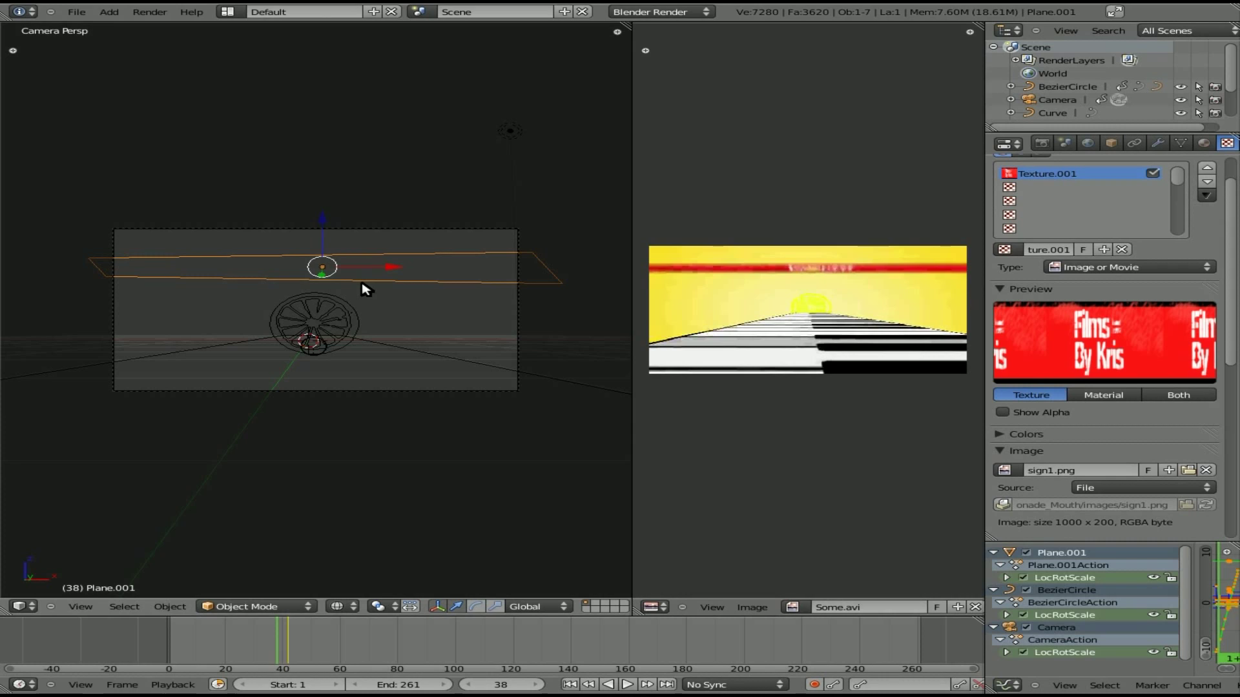
Step: In Edit Mode, shift all of the sign plane's vertices down about 0.4 along Z so its origin sits at the upper edge
key("KP_3")
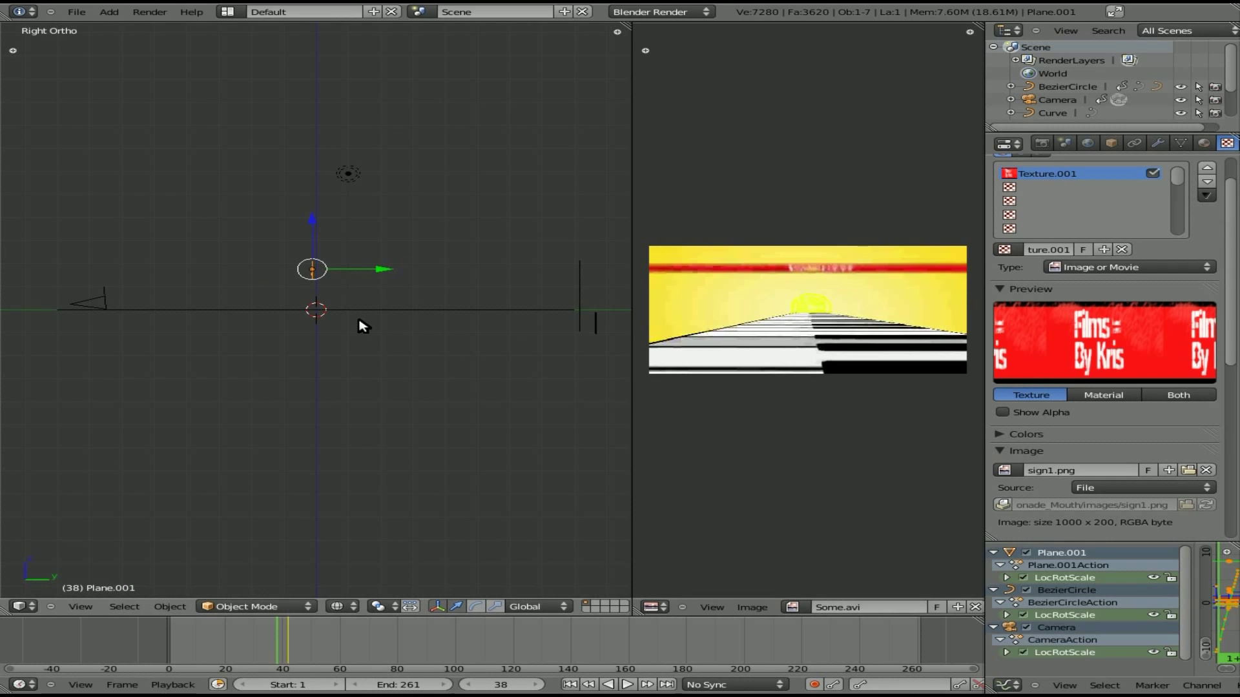
key("KP_1")
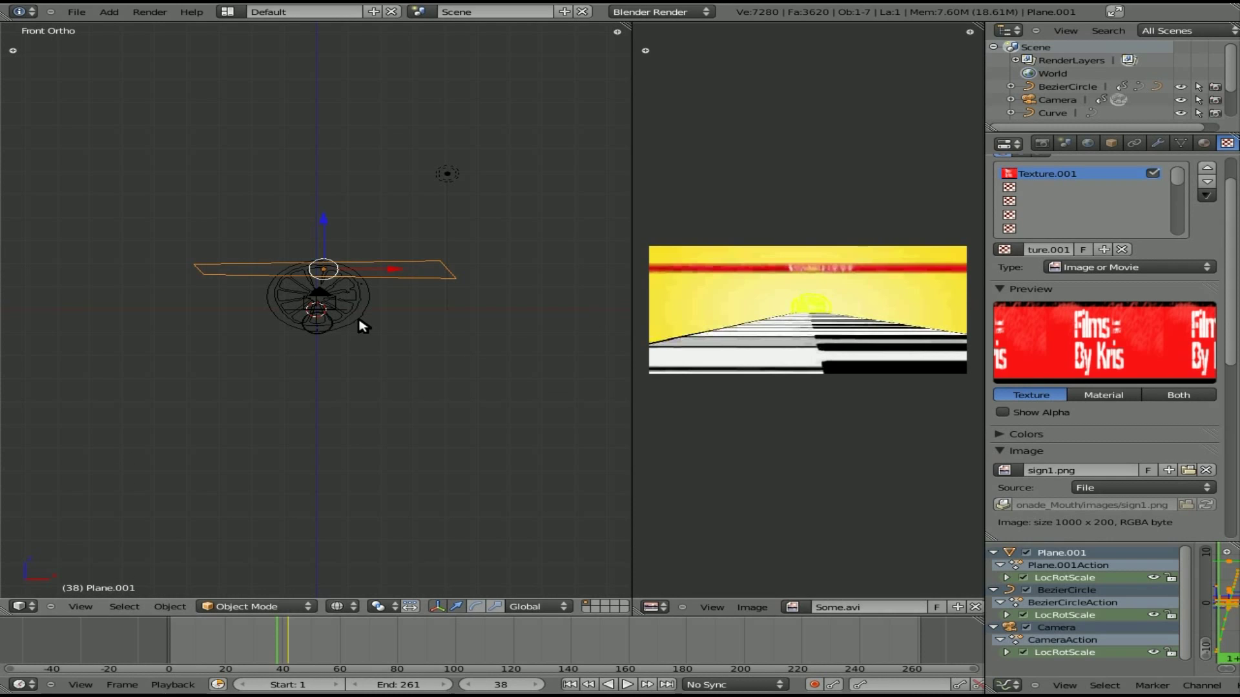
key("Tab")
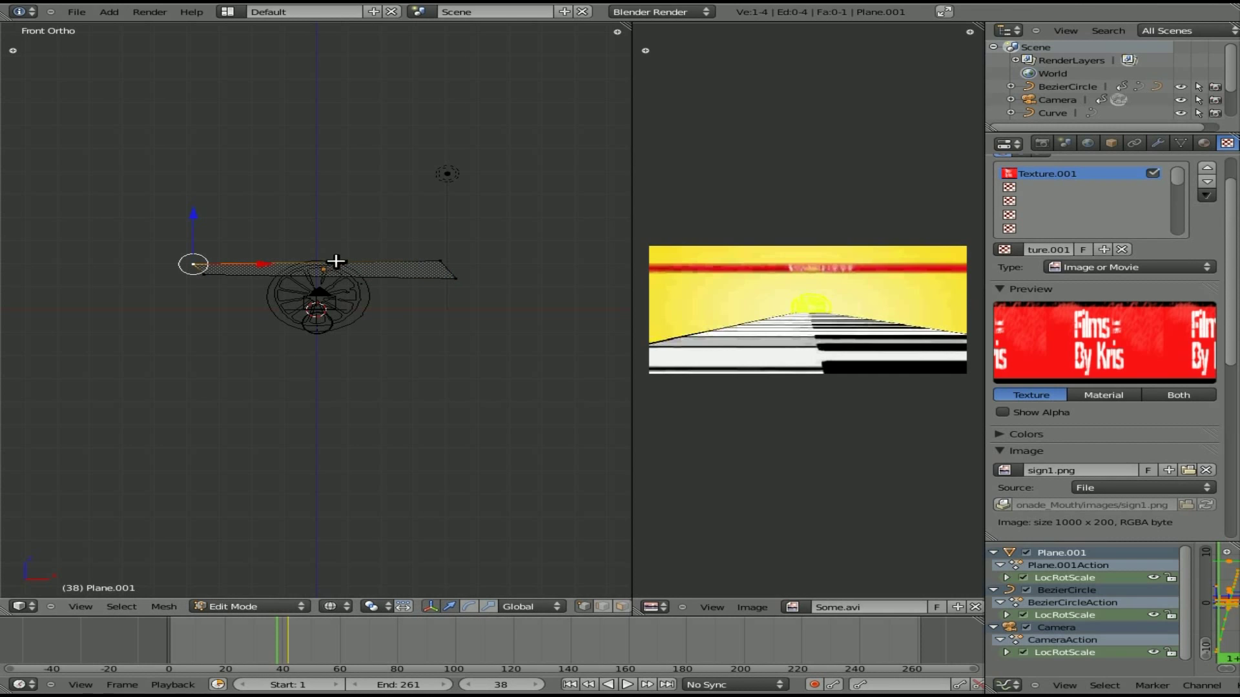
scroll(326, 276, "up", 1)
scroll(325, 276, "up", 2)
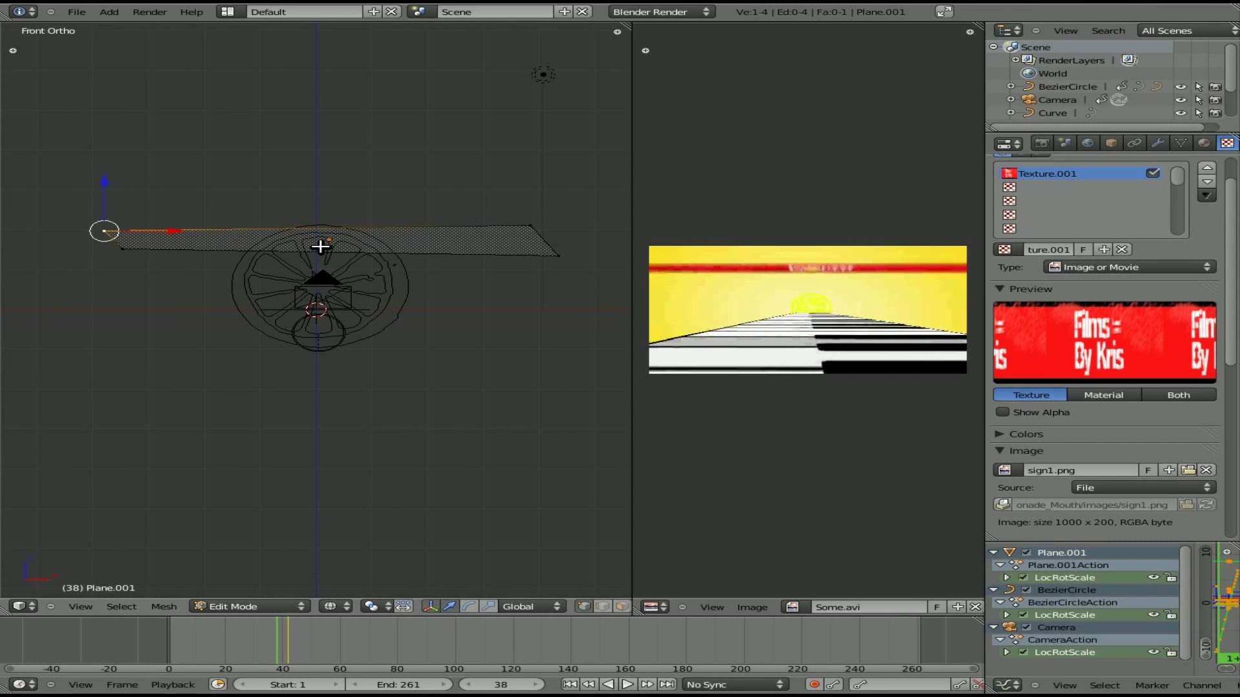
right_click(332, 239)
key("a")
key("a")
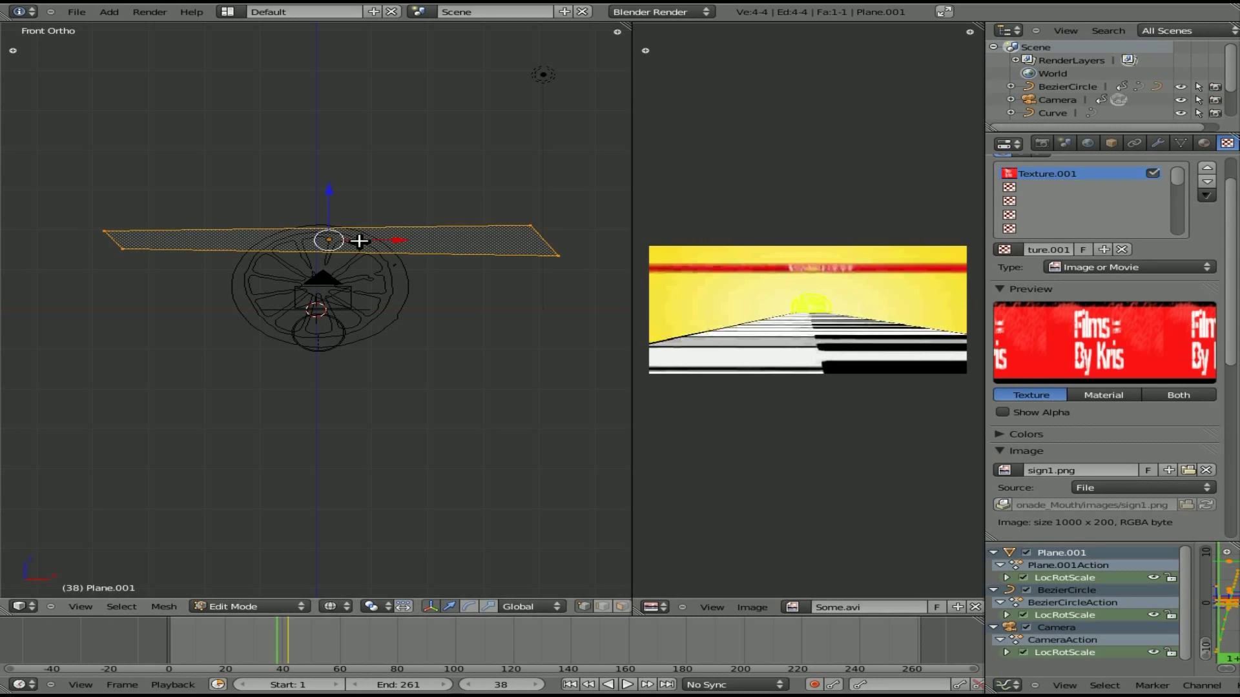
key("g")
key("z")
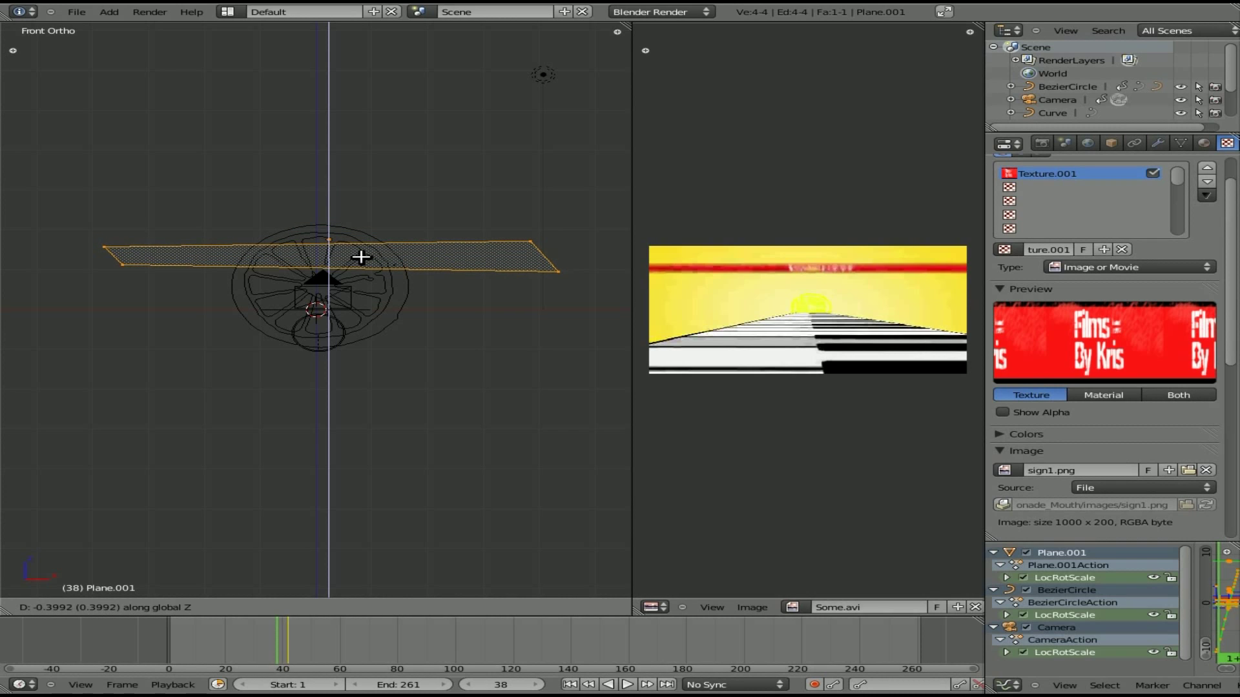
left_click(361, 257)
key("Tab")
key("KP_0")
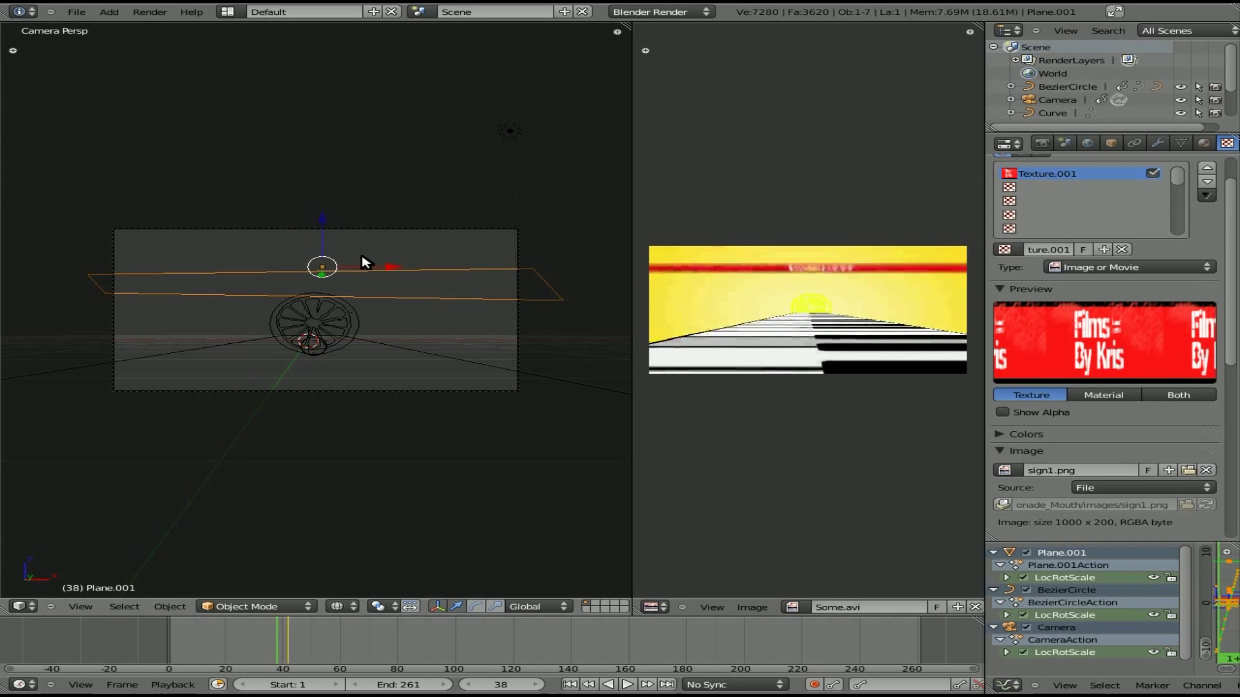
Step: At frame 42, raise the sign plane about 0.42 in the camera view and insert a LocRotScale keyframe
key("g")
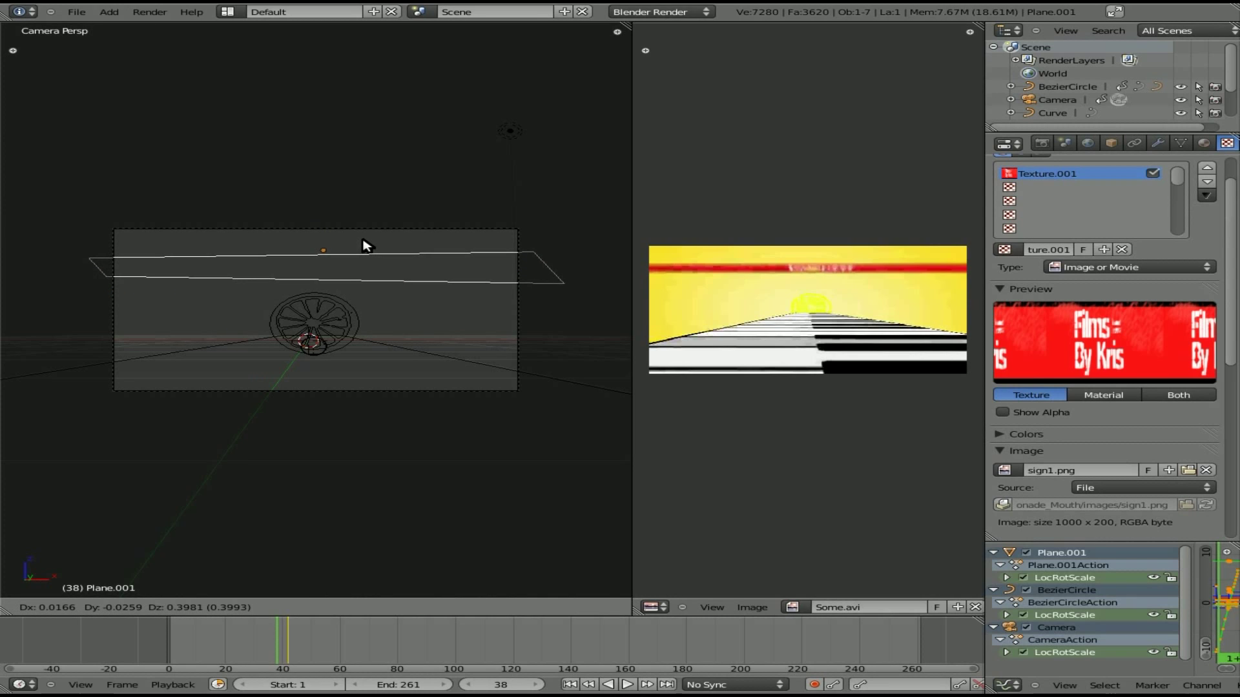
right_click(366, 246)
key("Right")
key("Right")
key("Right")
key("Right")
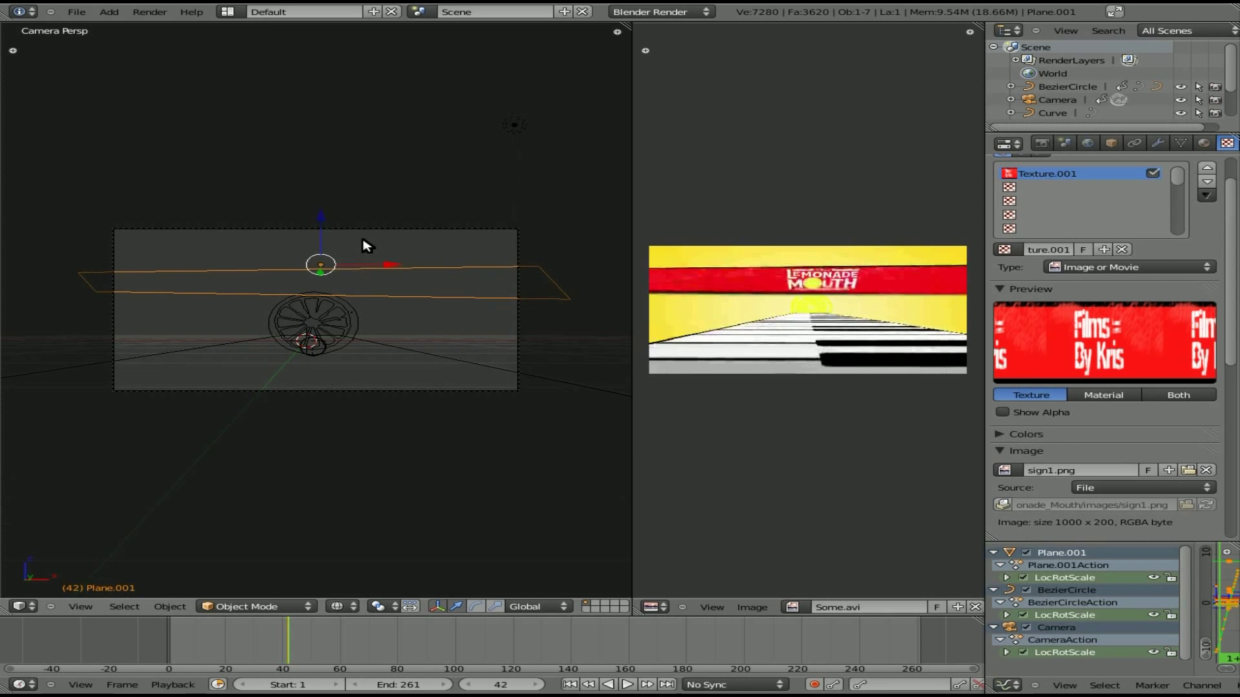
key("g")
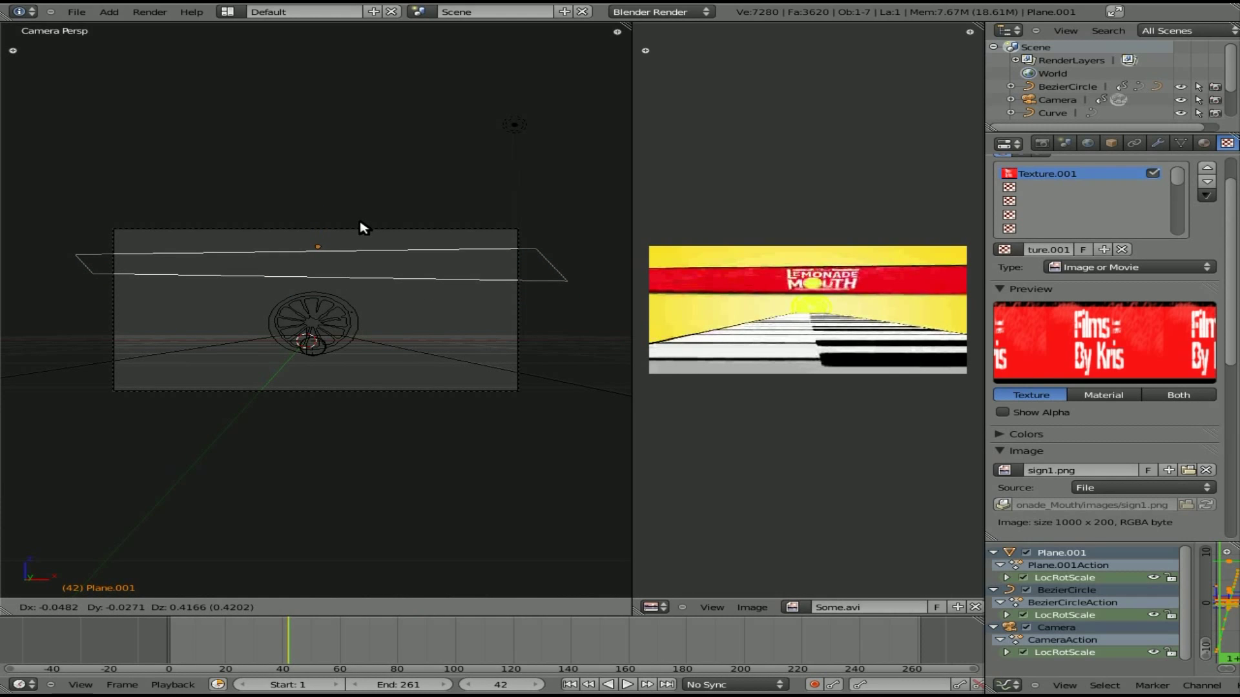
left_click(363, 227)
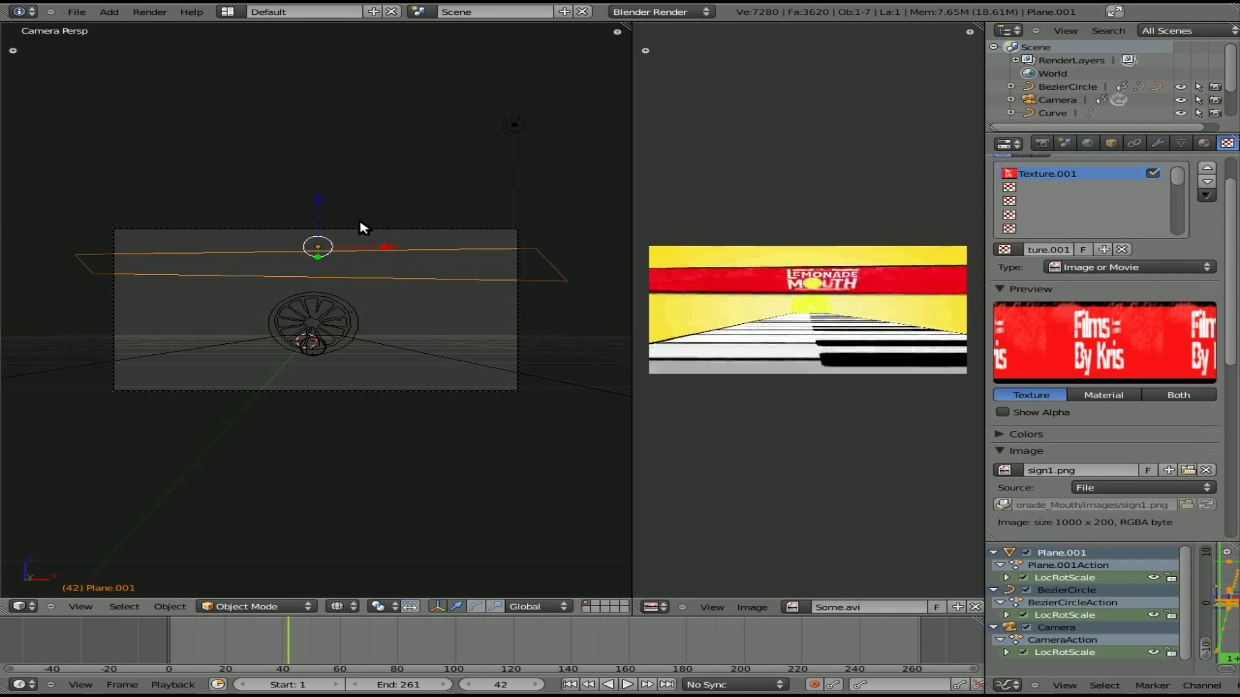
key("i")
left_click(364, 226)
Step: At frame 38, rotate the sign plane about -82 degrees in the right side view and insert a LocRotScale keyframe
key("Left")
key("Left")
key("Left")
key("Left")
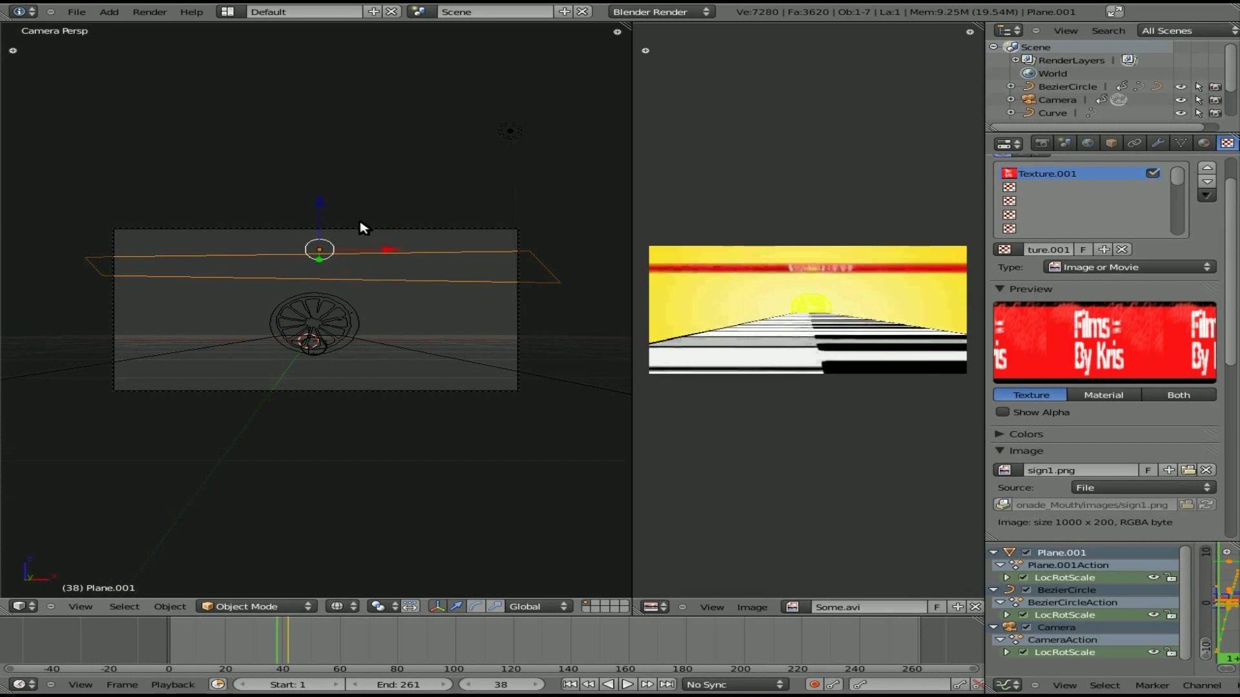
key("KP_3")
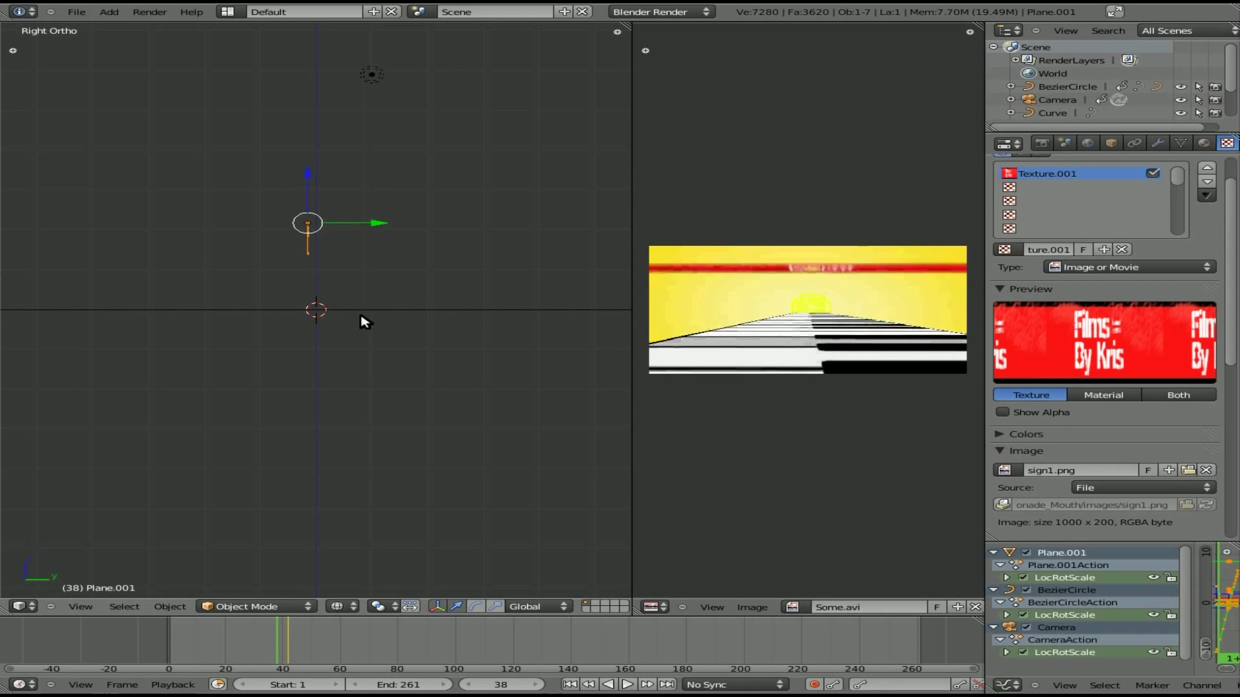
key("r")
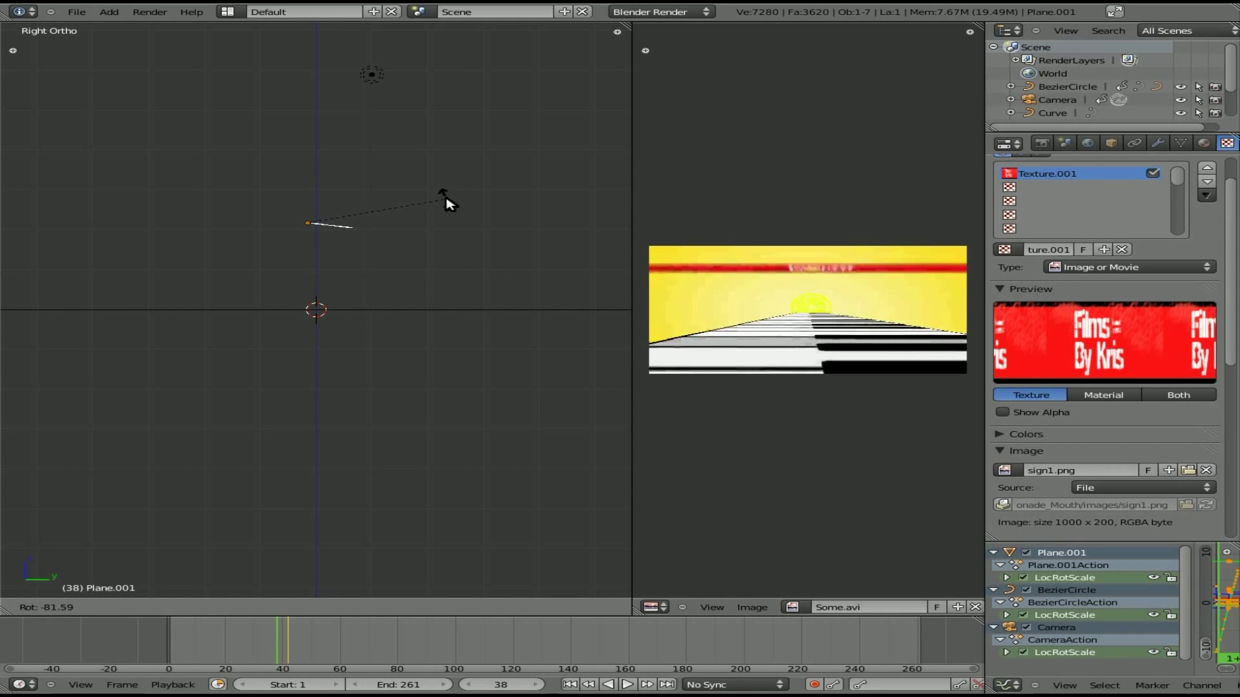
left_click(450, 205)
key("i")
left_click(450, 204)
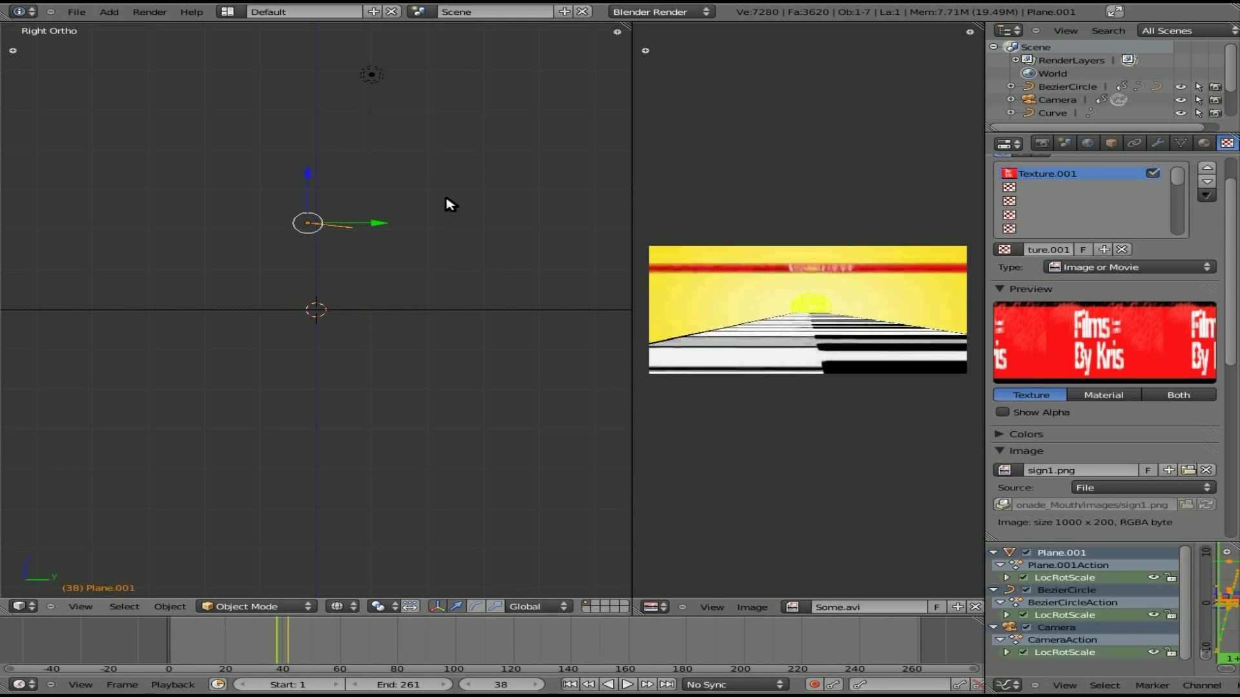
Step: Go back to frame 1 and play the animation to check the timing of the sign's drop against the reference video
key("Left")
key("Left")
key("Left")
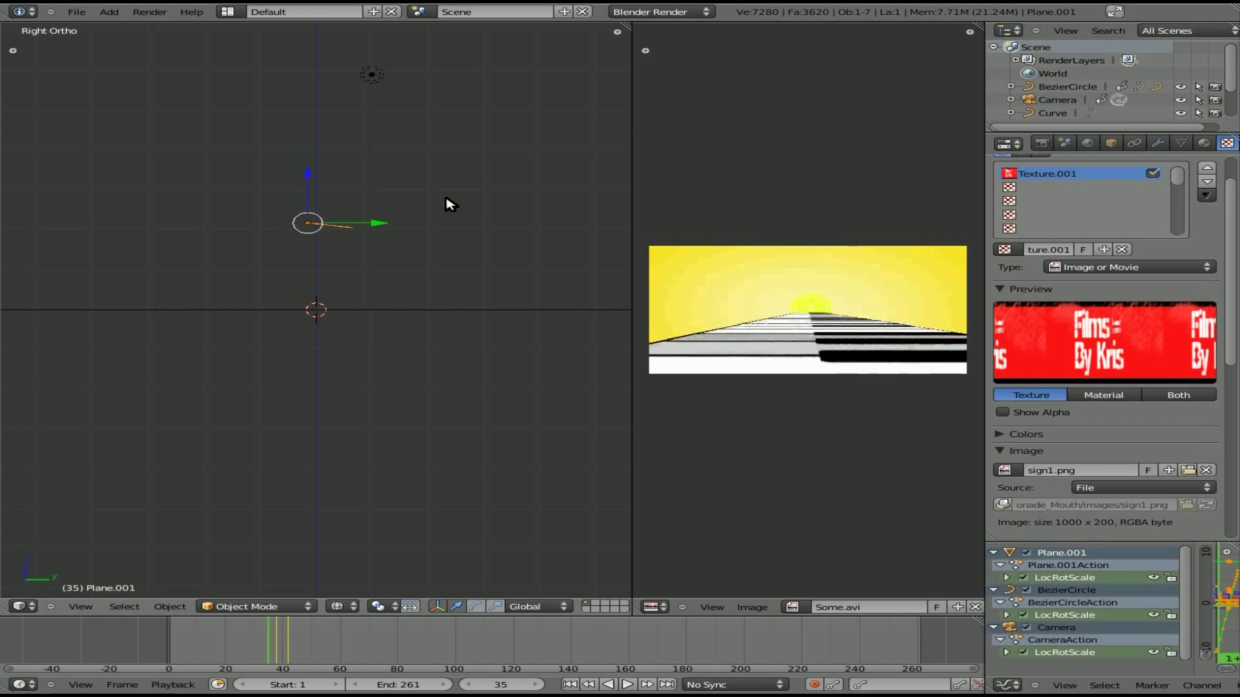
key("shift+Left")
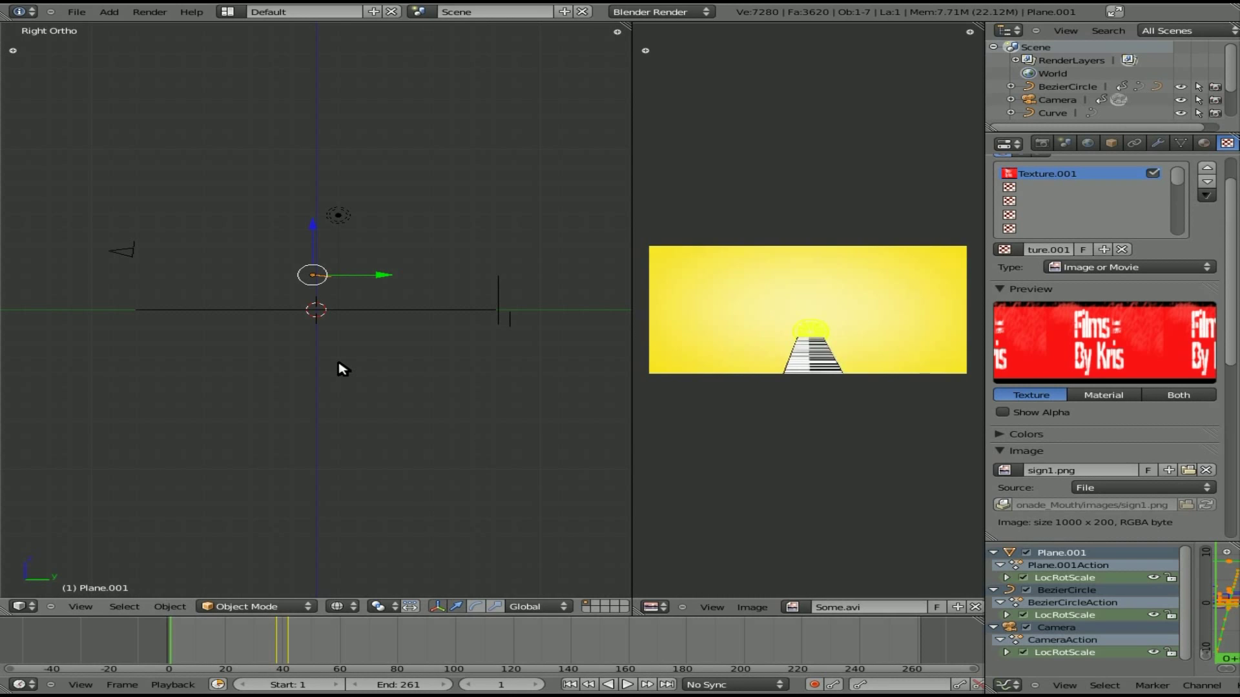
key("alt+a")
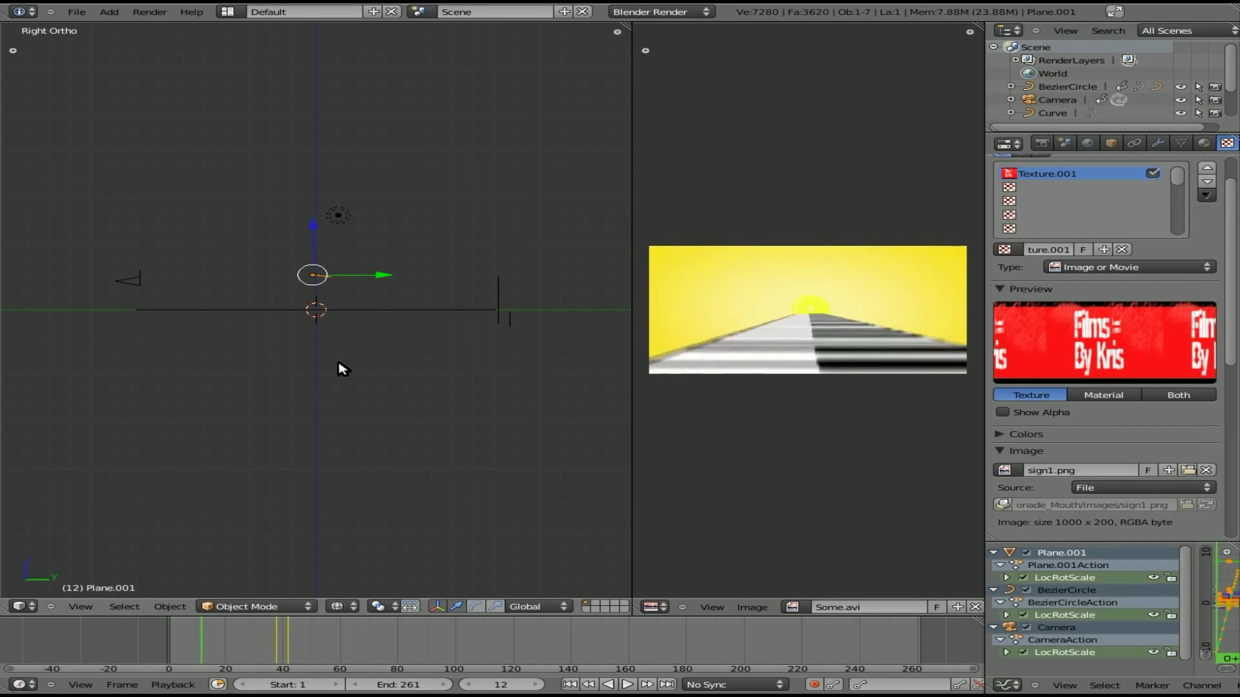
key("Escape")
key("alt+a")
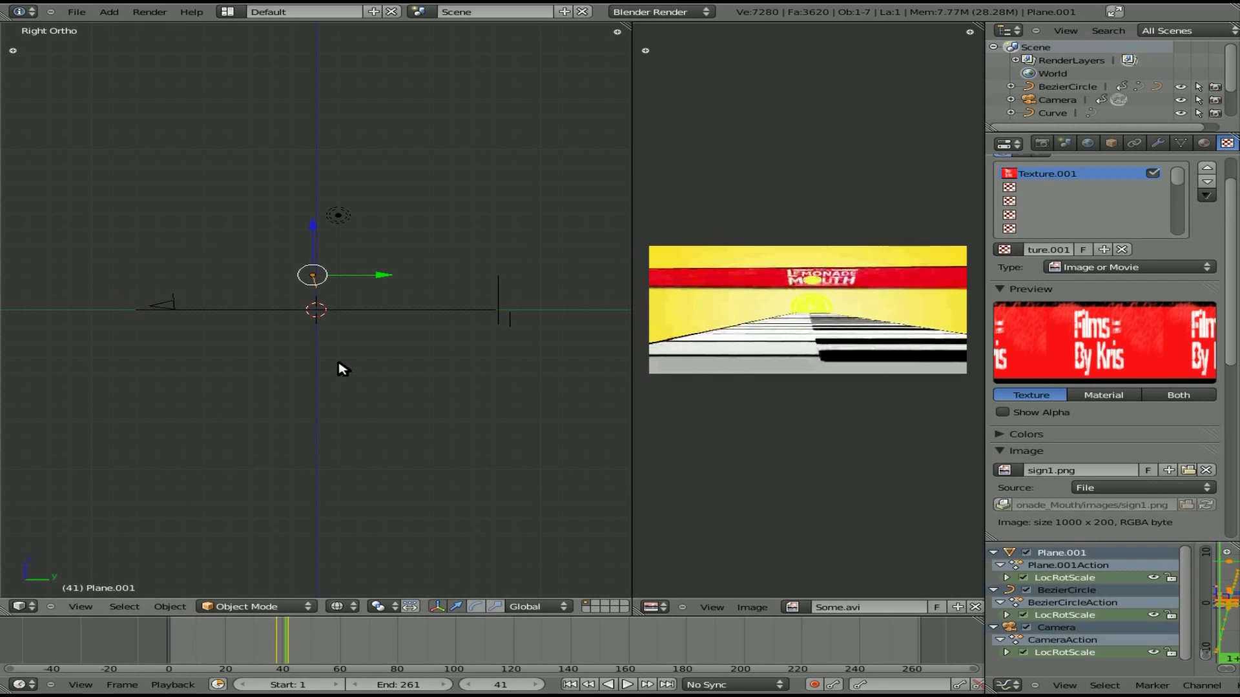
Step: At frame 31, move the sign plane up above the camera's frame and insert a LocRotScale keyframe
key("g")
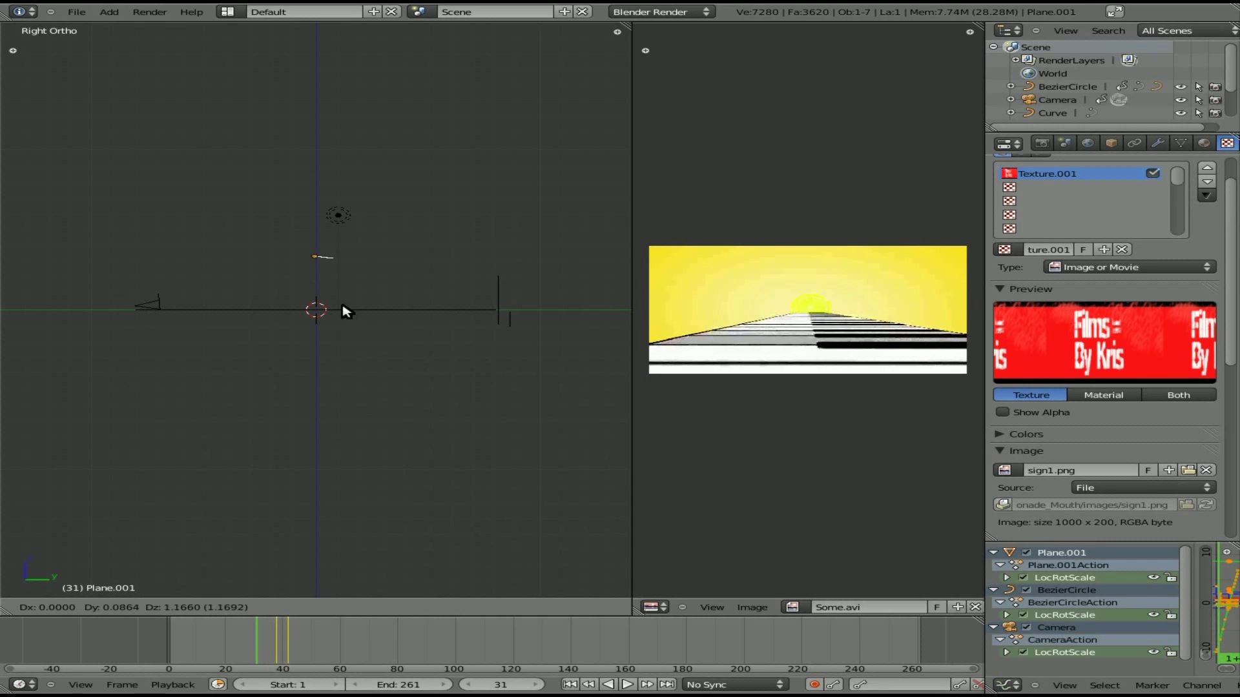
left_click(340, 243)
key("i")
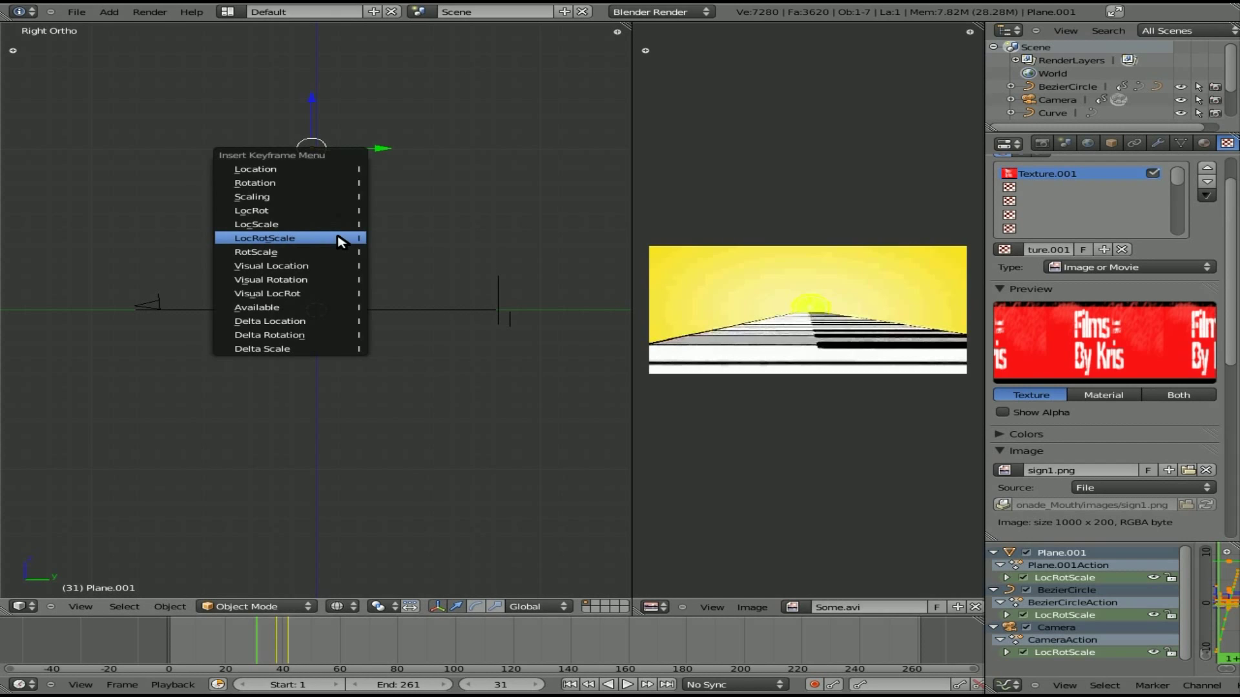
left_click(340, 243)
Step: Play the sign's animation in the camera view and step through the frames up to frame 42
scroll(340, 317, "down", 20, "alt")
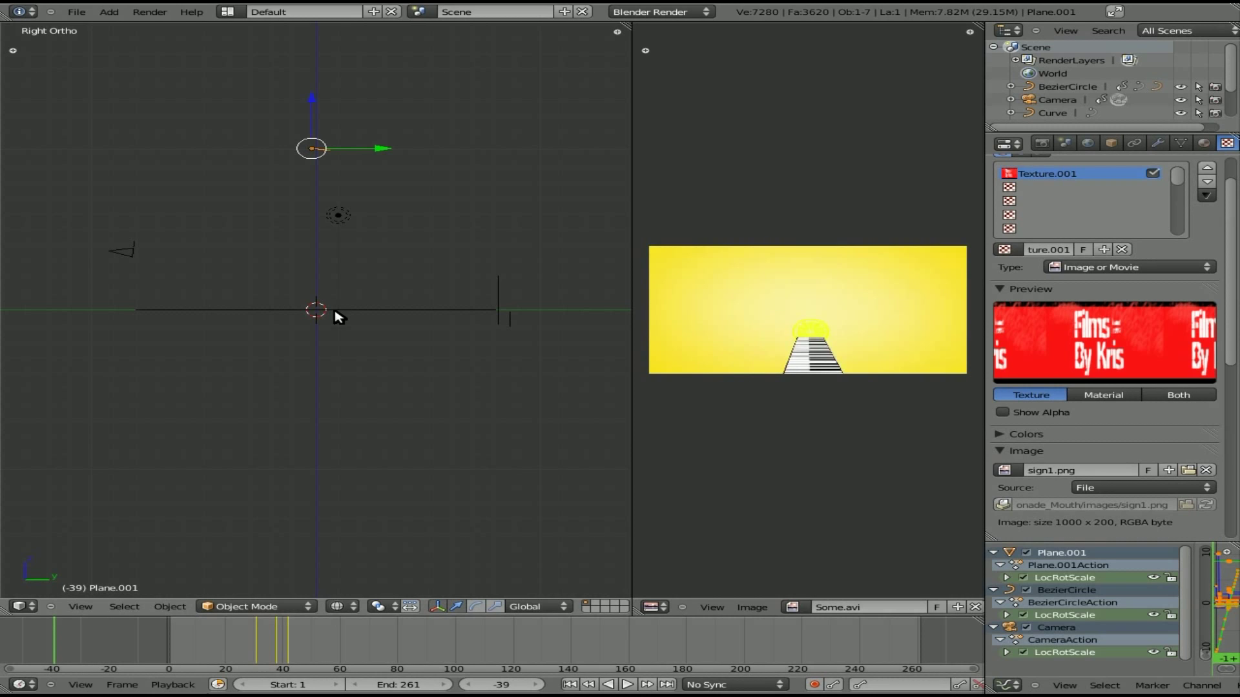
key("KP_0")
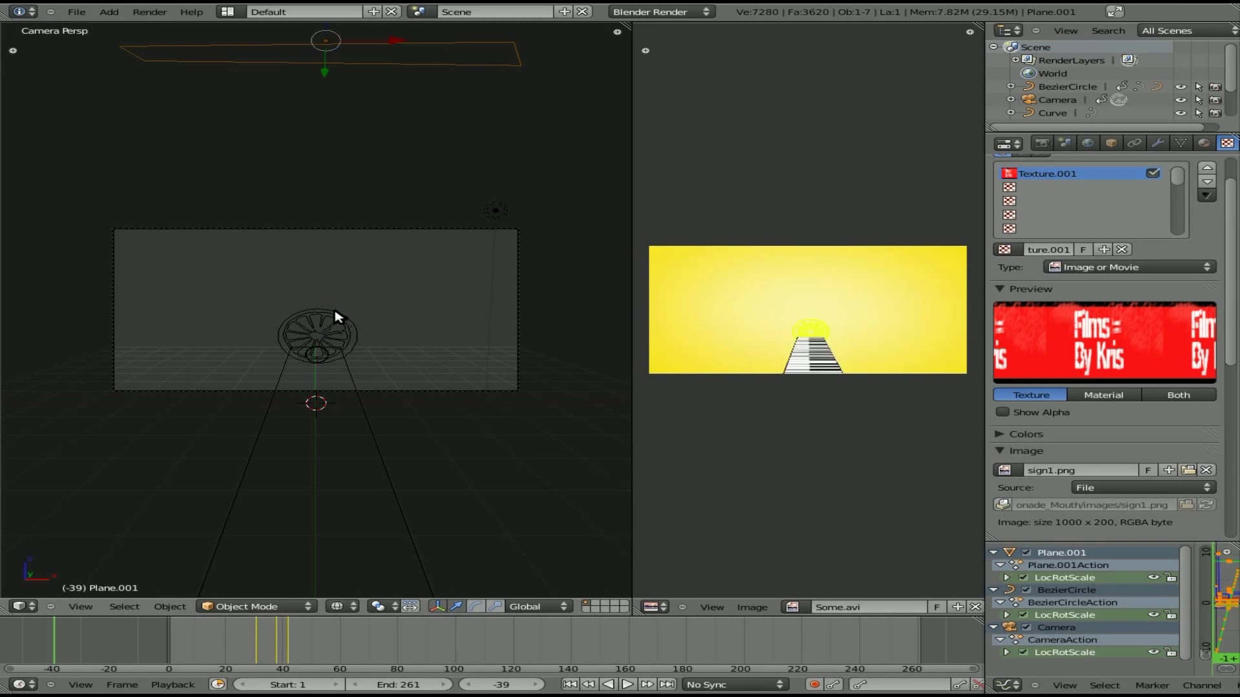
key("alt+a")
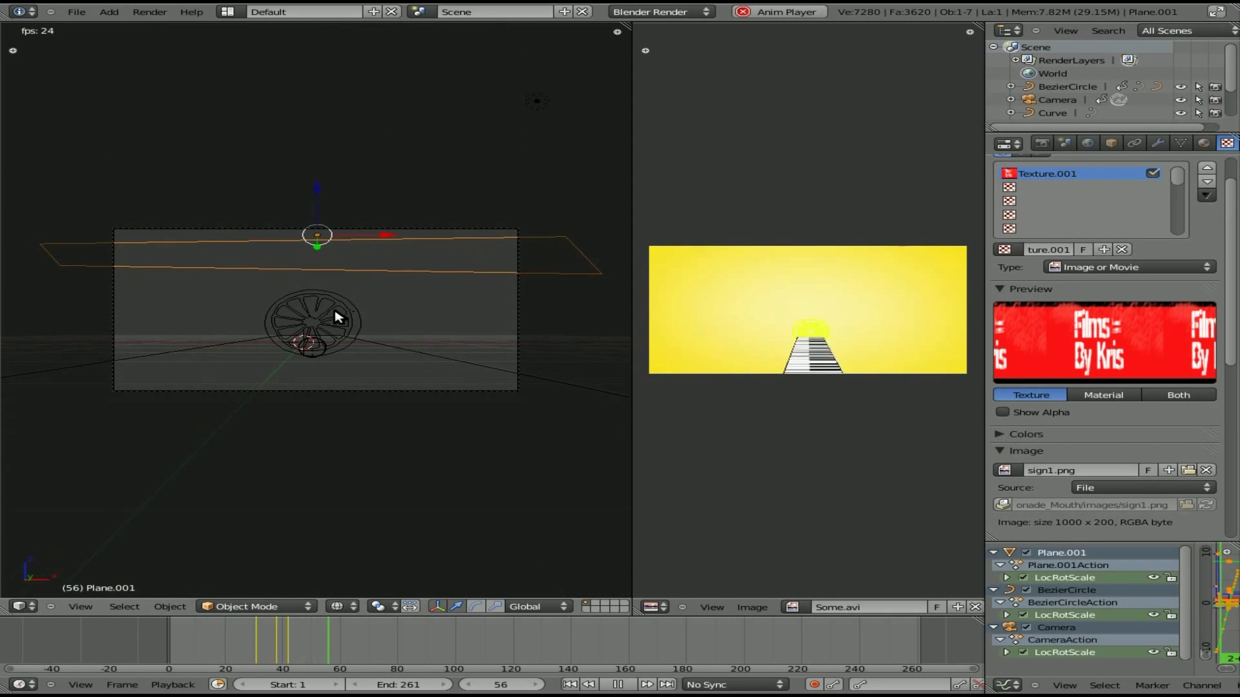
key("Escape")
scroll(337, 316, "down", 20, "alt")
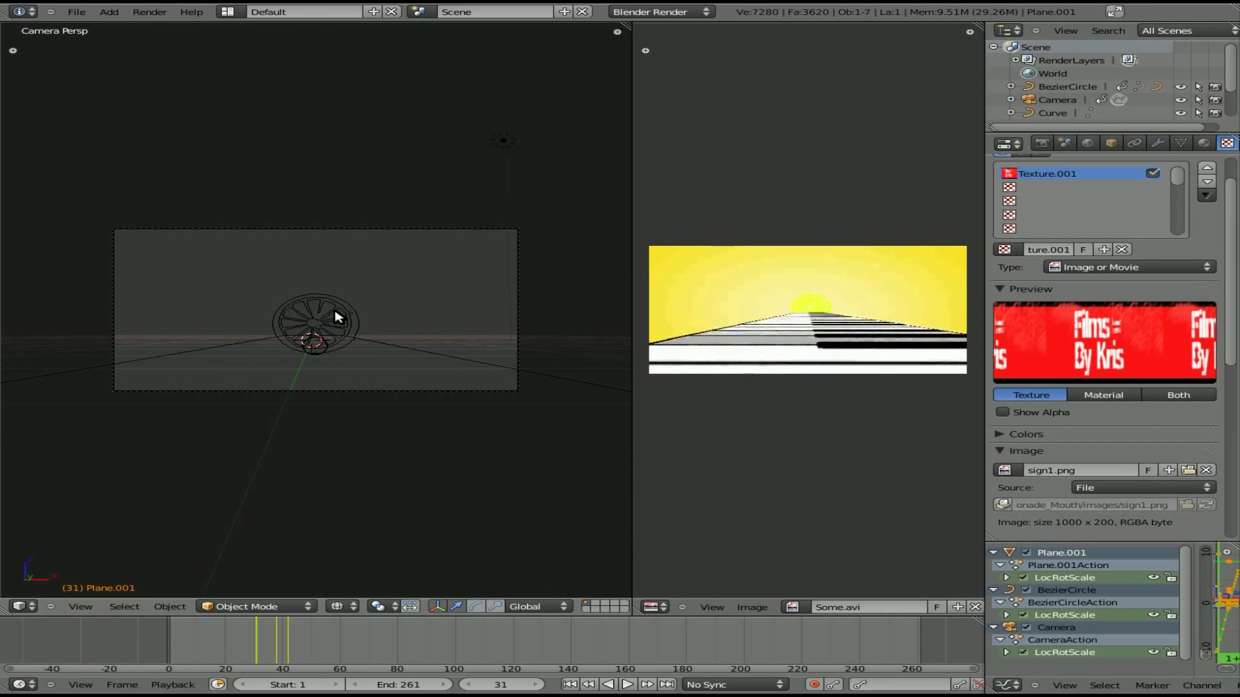
scroll(337, 316, "down", 11, "alt")
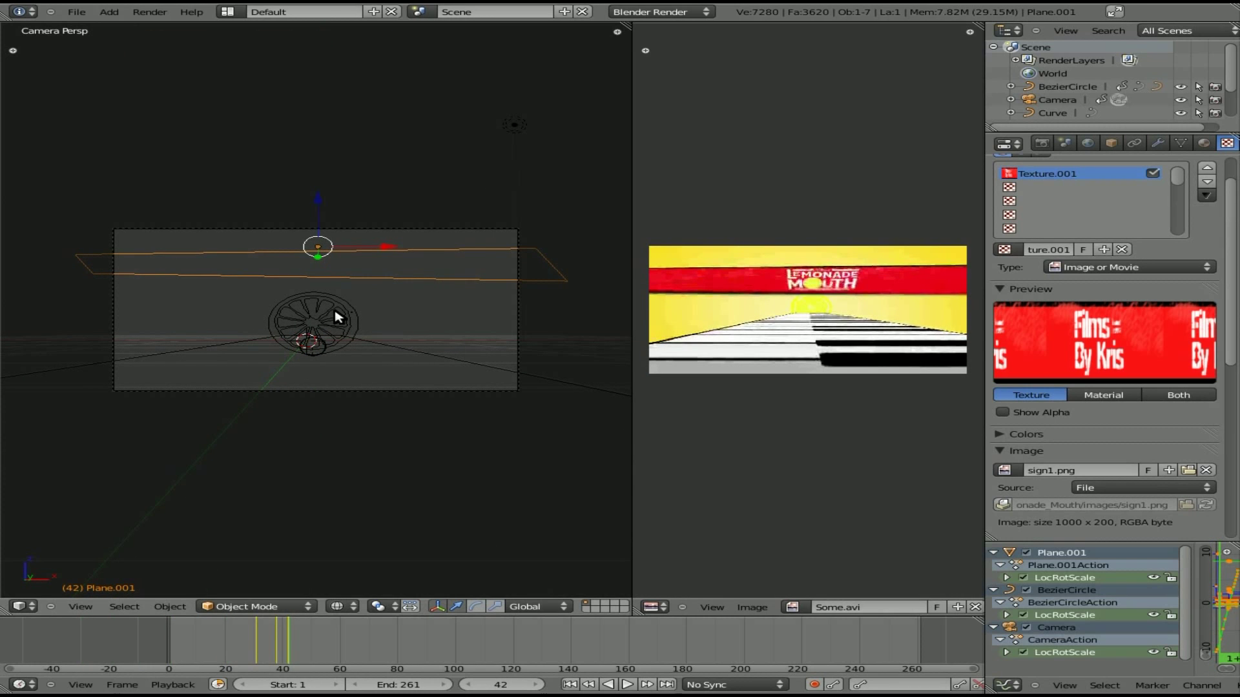
Step: At frame 52, rotate the sign plane in the right side view so it swings toward the camera and insert a LocRotScale keyframe
scroll(337, 316, "down", 10, "alt")
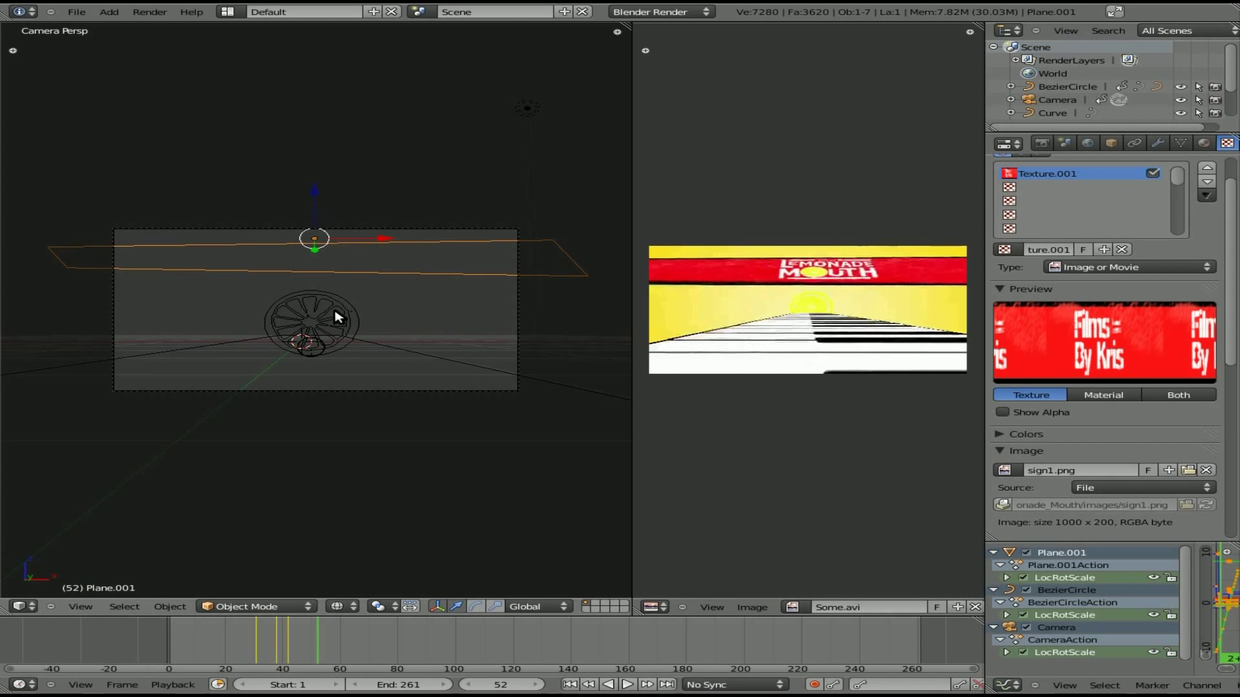
key("KP_3")
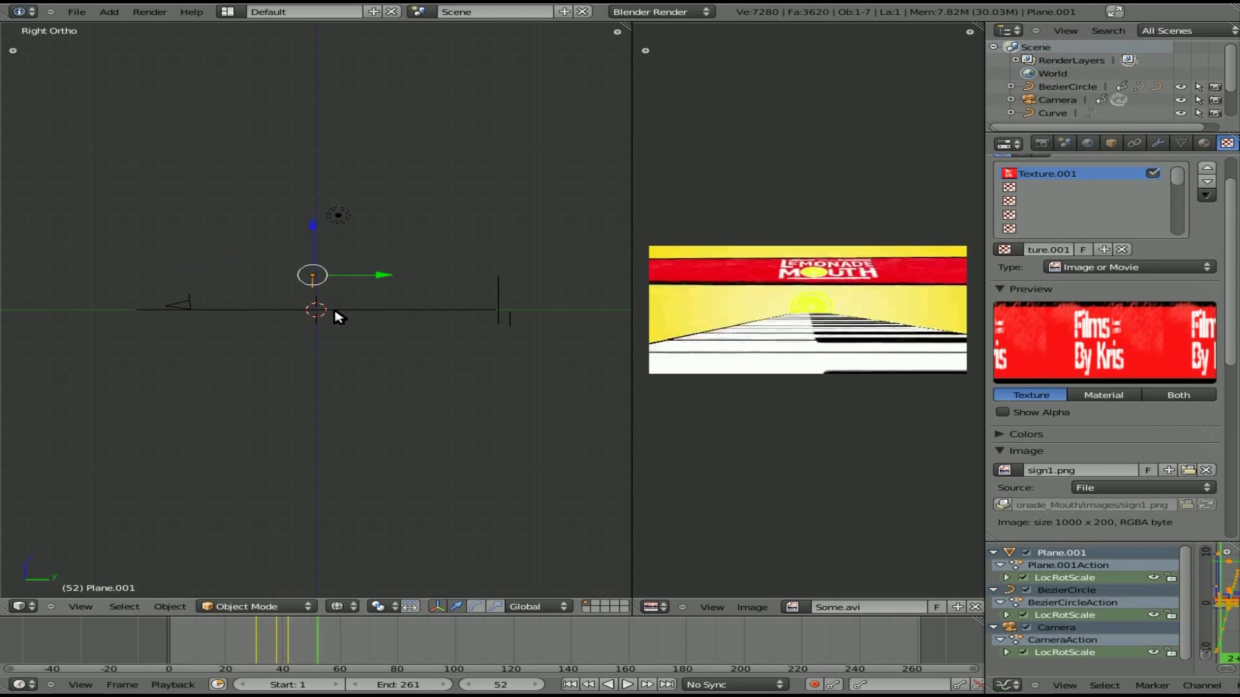
key("r")
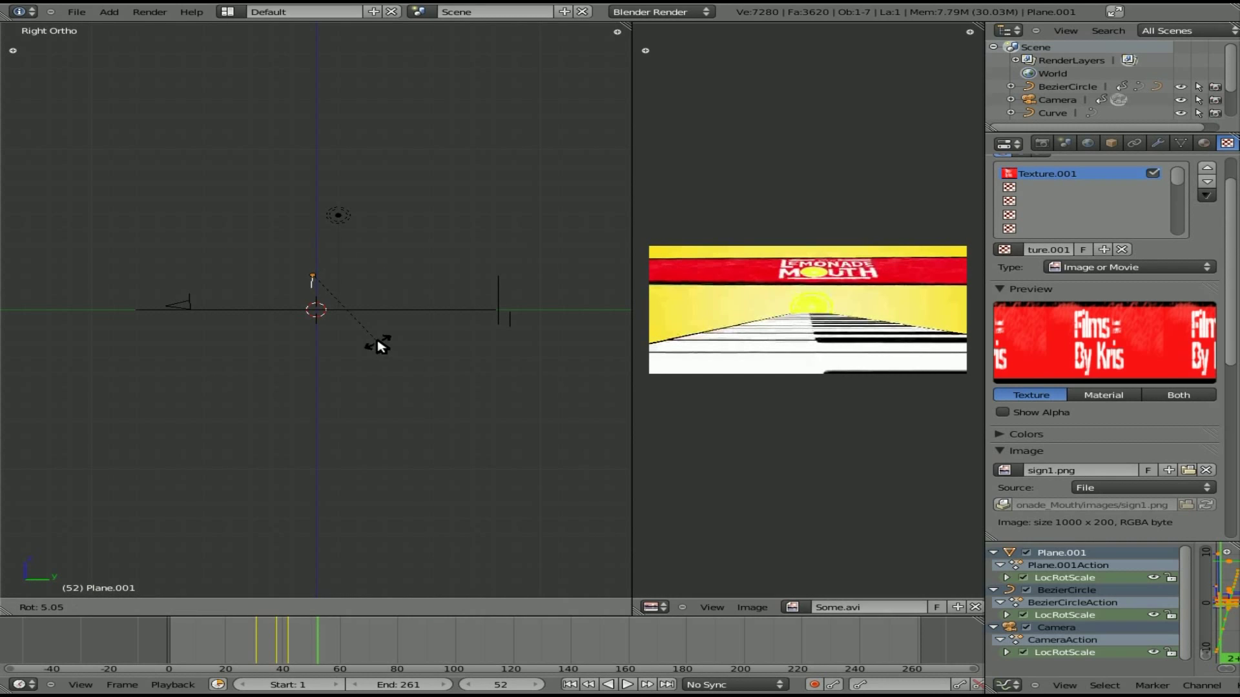
left_click(332, 341)
key("i")
left_click(332, 340)
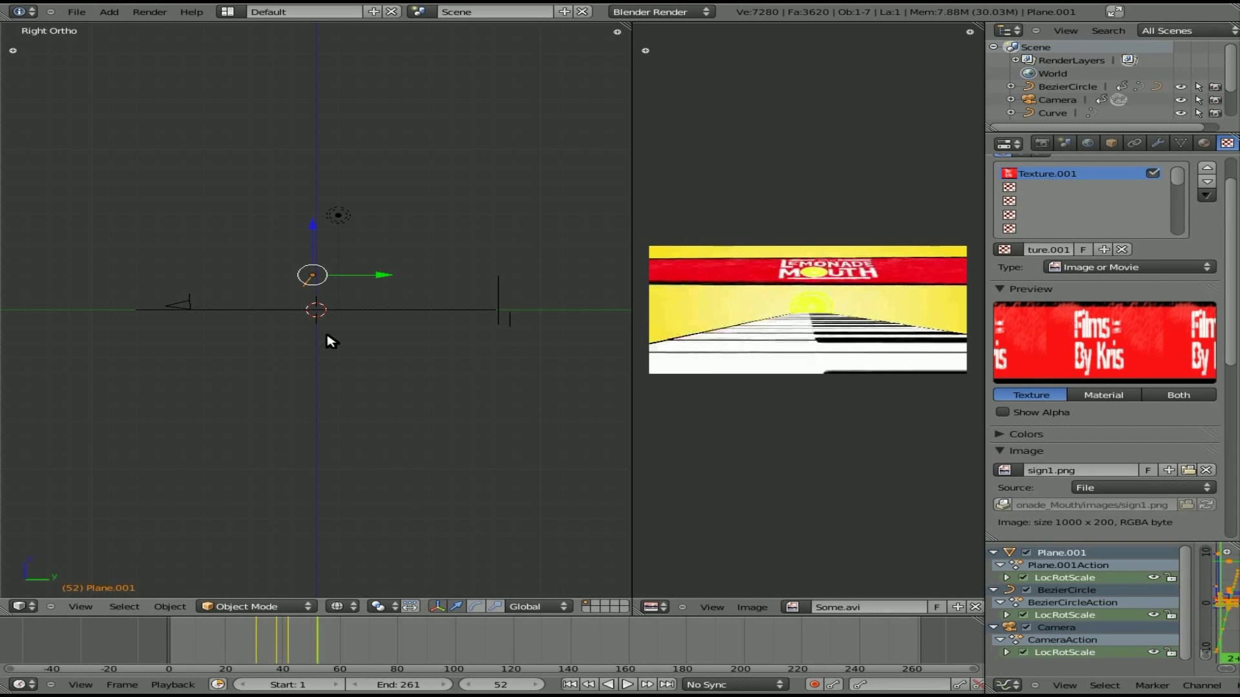
Step: At frame 62, rotate the sign plane in the right side view so it swings away from the camera and insert a LocRotScale keyframe
key("Up")
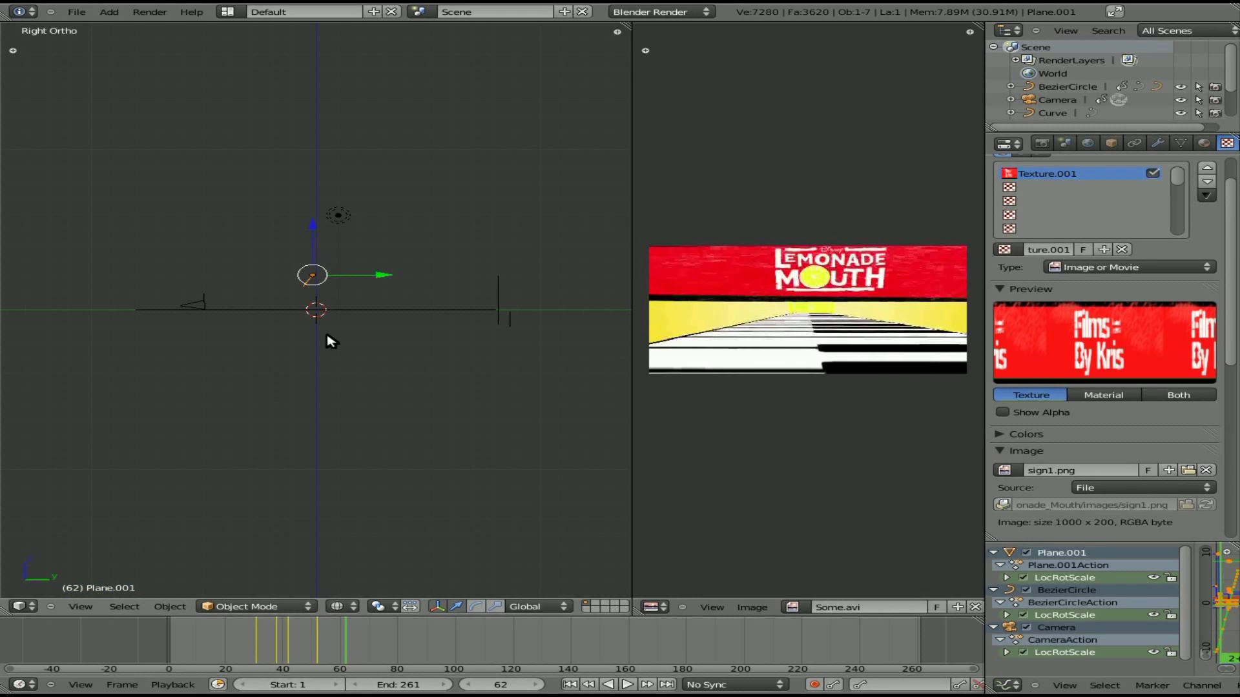
key("KP_0")
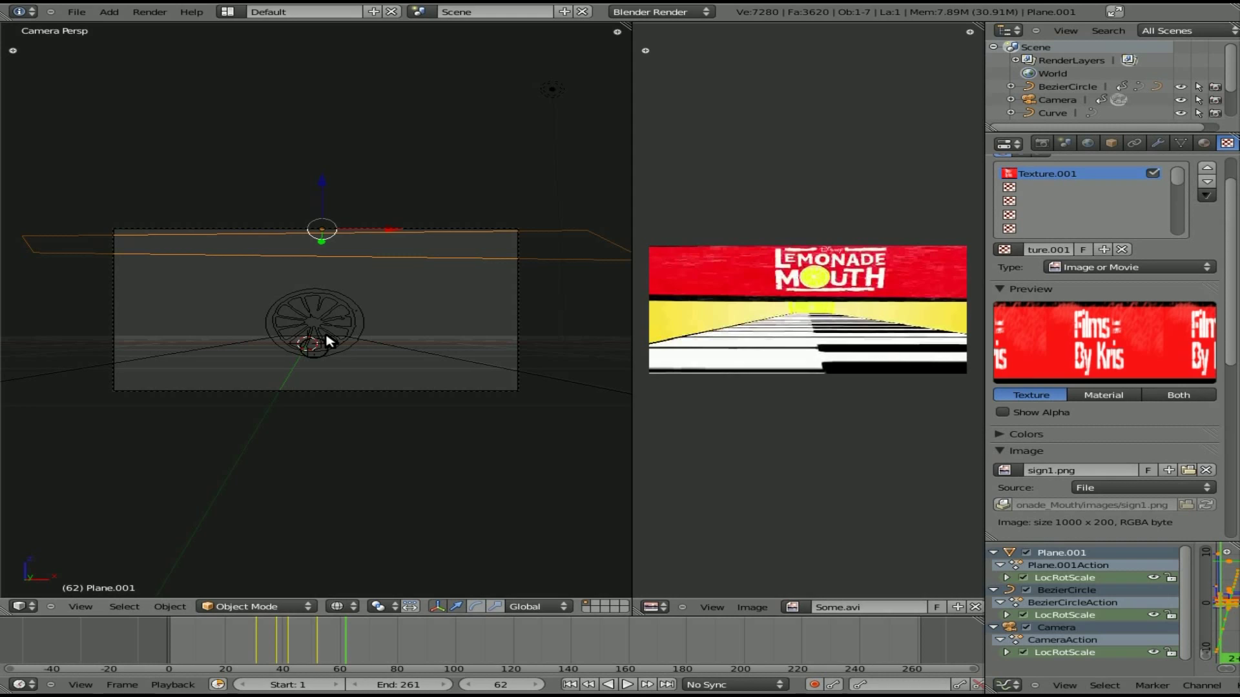
key("KP_3")
key("r")
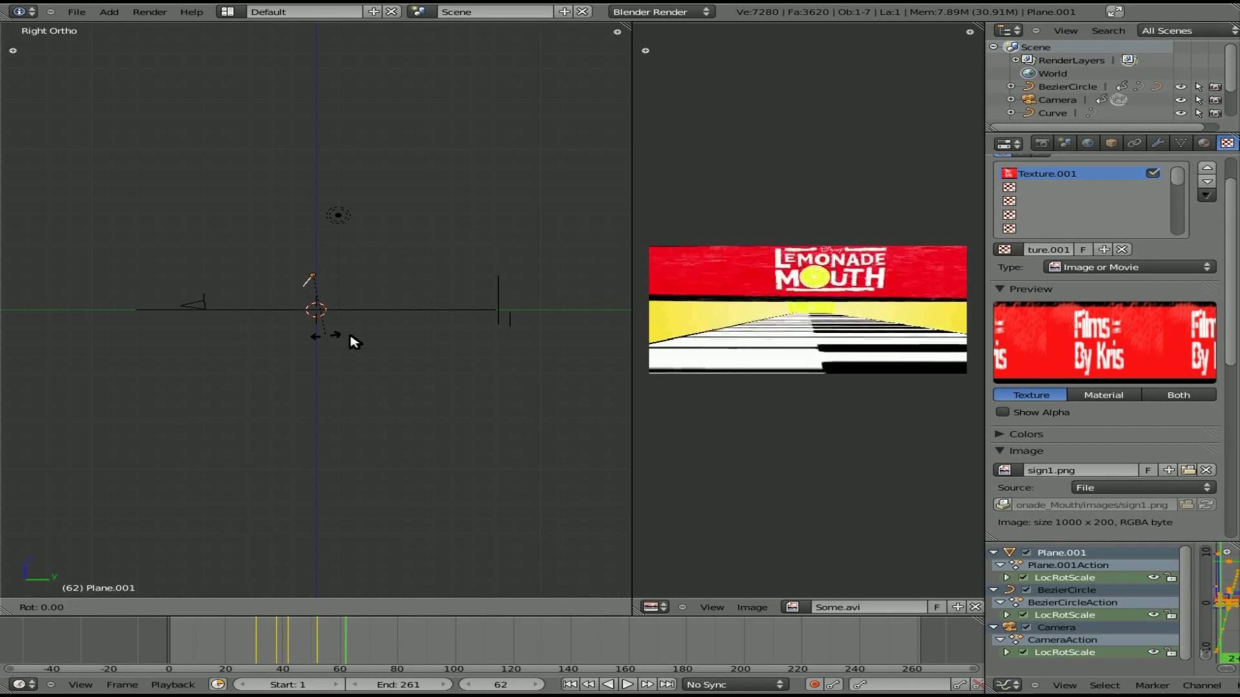
left_click(420, 305)
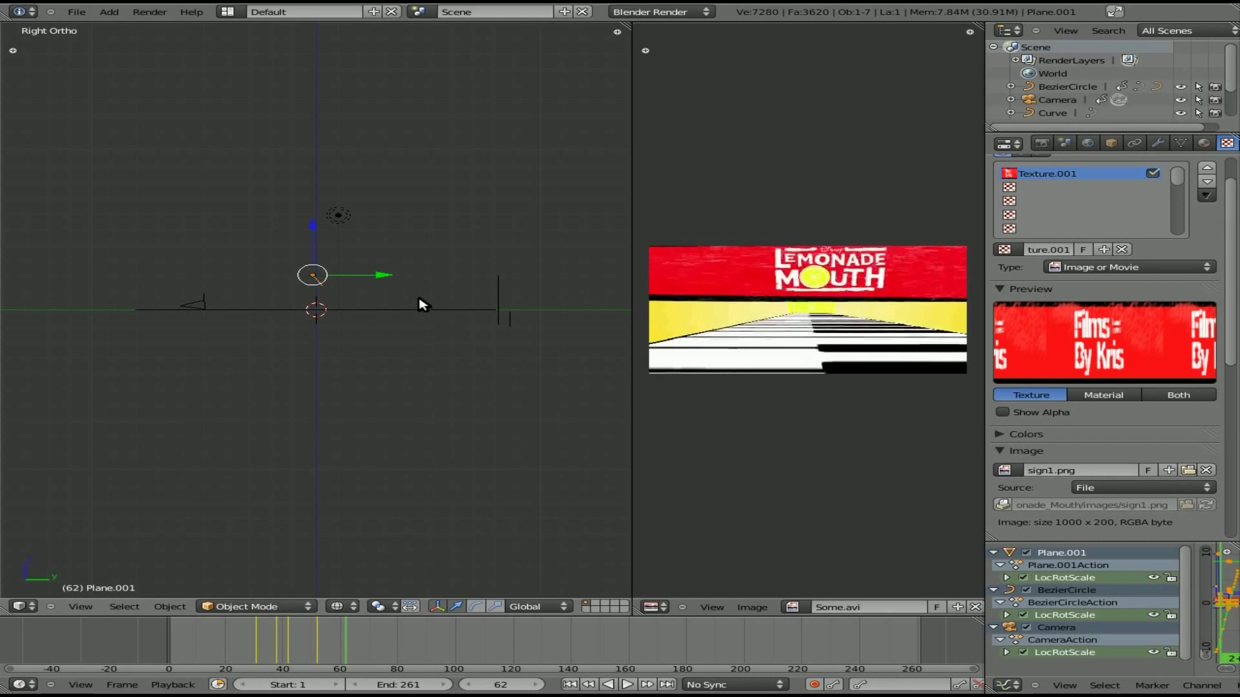
key("i")
left_click(421, 305)
Step: At frame 72, rotate the sign plane about 45 degrees back toward the camera in the right side view and insert a LocRotScale keyframe
key("Up")
key("KP_0")
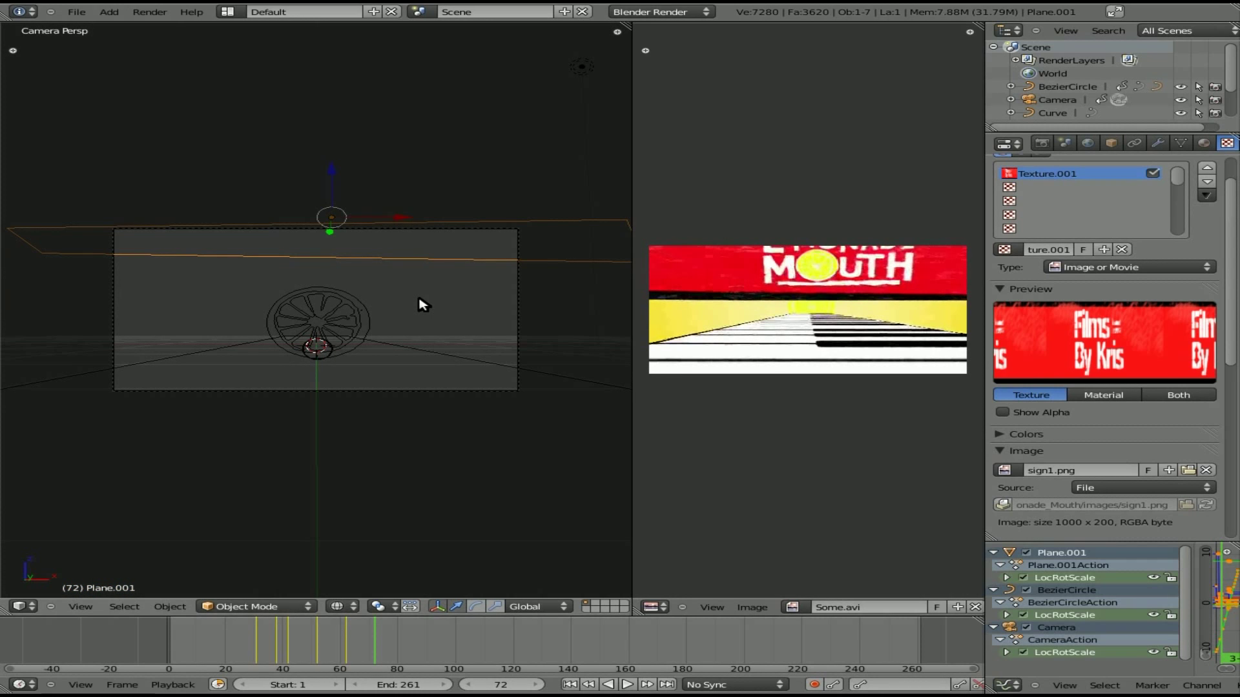
key("Left")
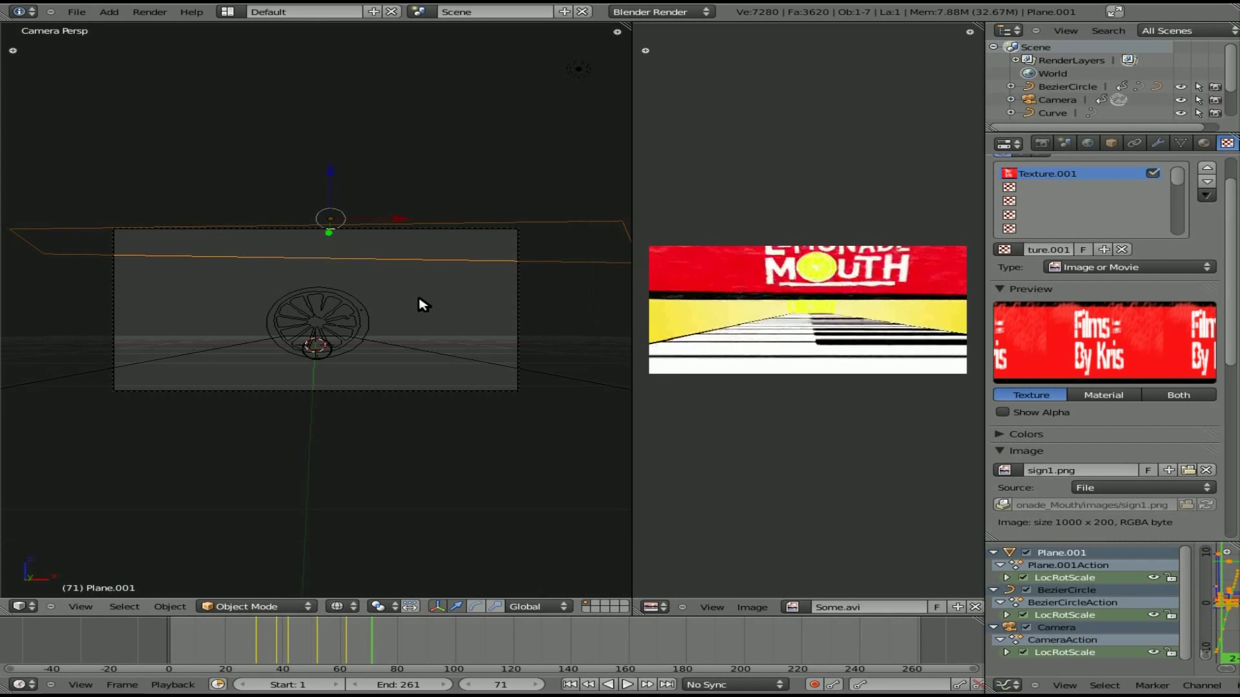
key("Right")
key("KP_3")
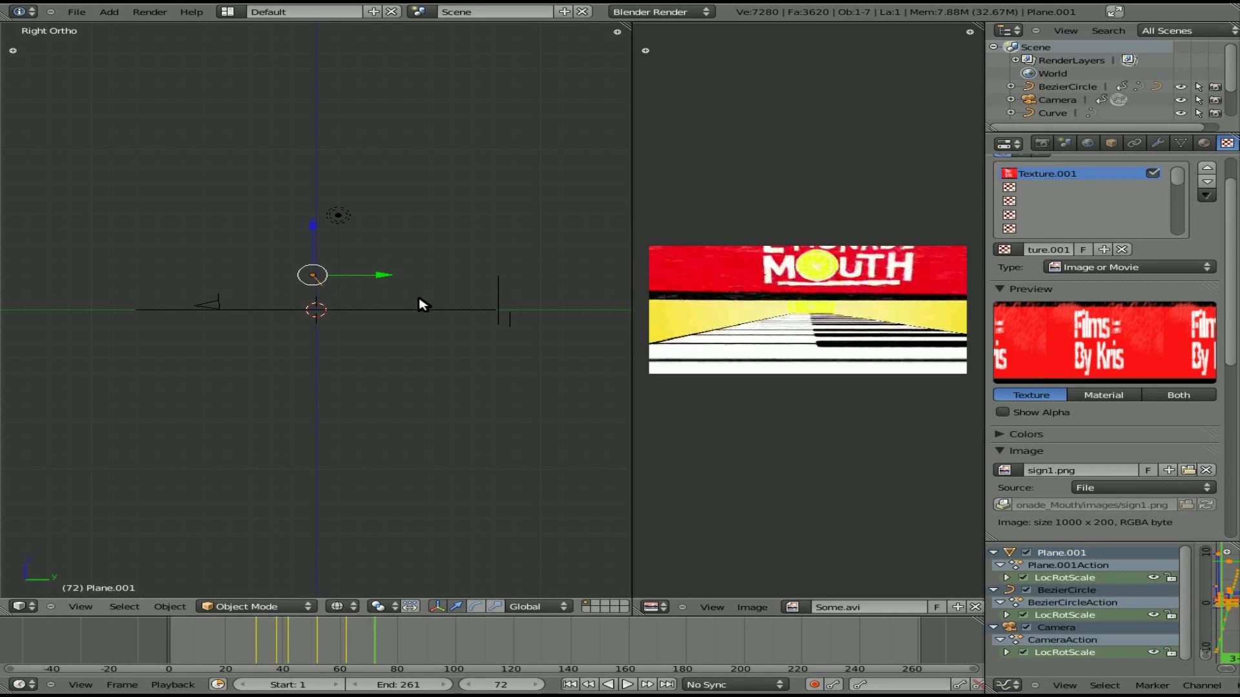
key("r")
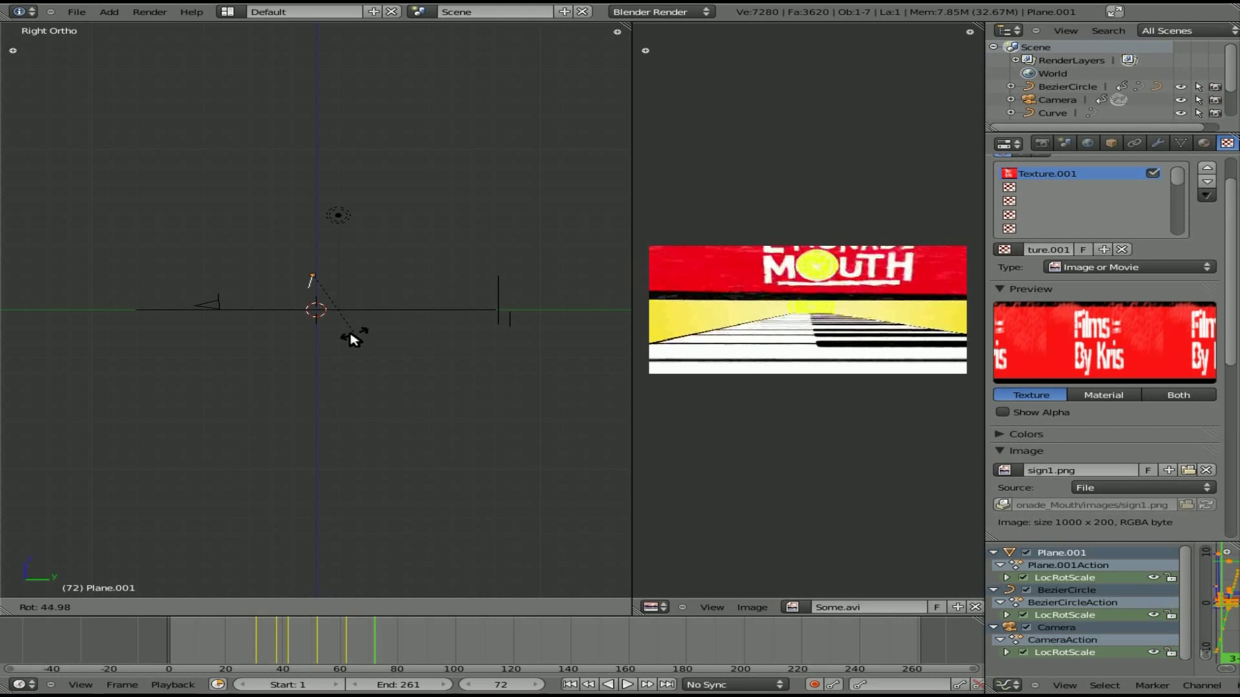
left_click(349, 341)
key("i")
left_click(349, 341)
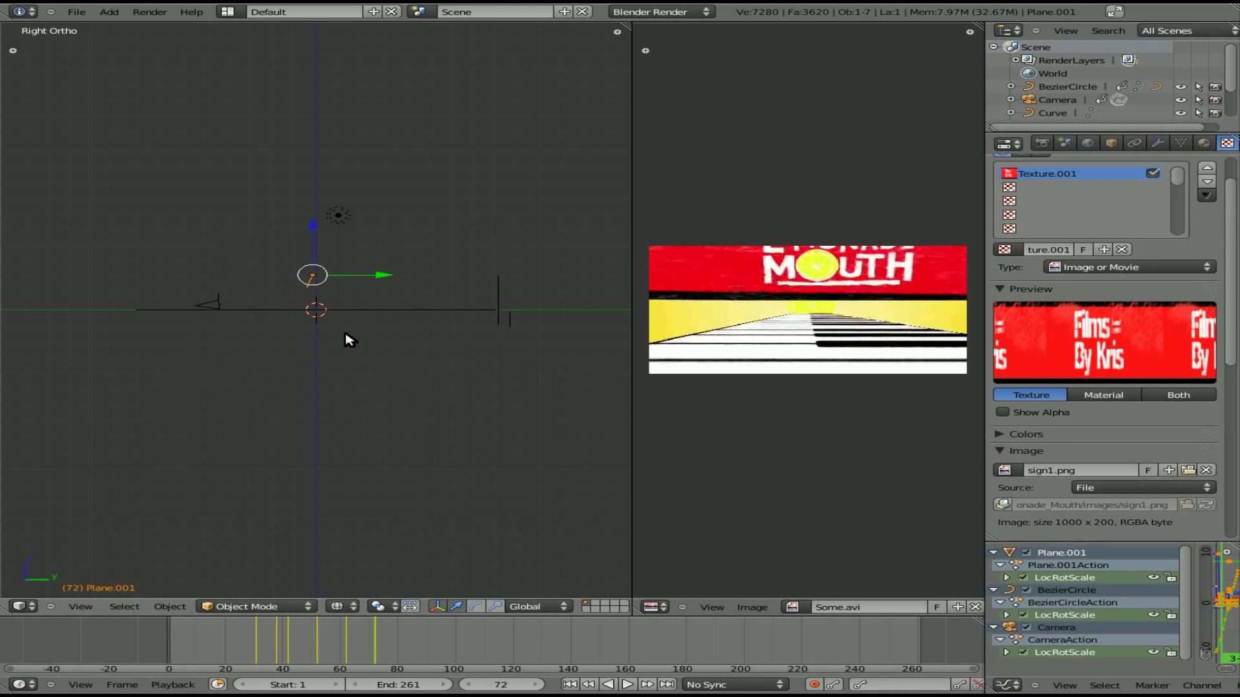
Step: Return to the camera view, go back to frame 52 and render it to compare the sign with the reference video
key("KP_0")
key("Up")
key("Down")
key("Down")
key("Down")
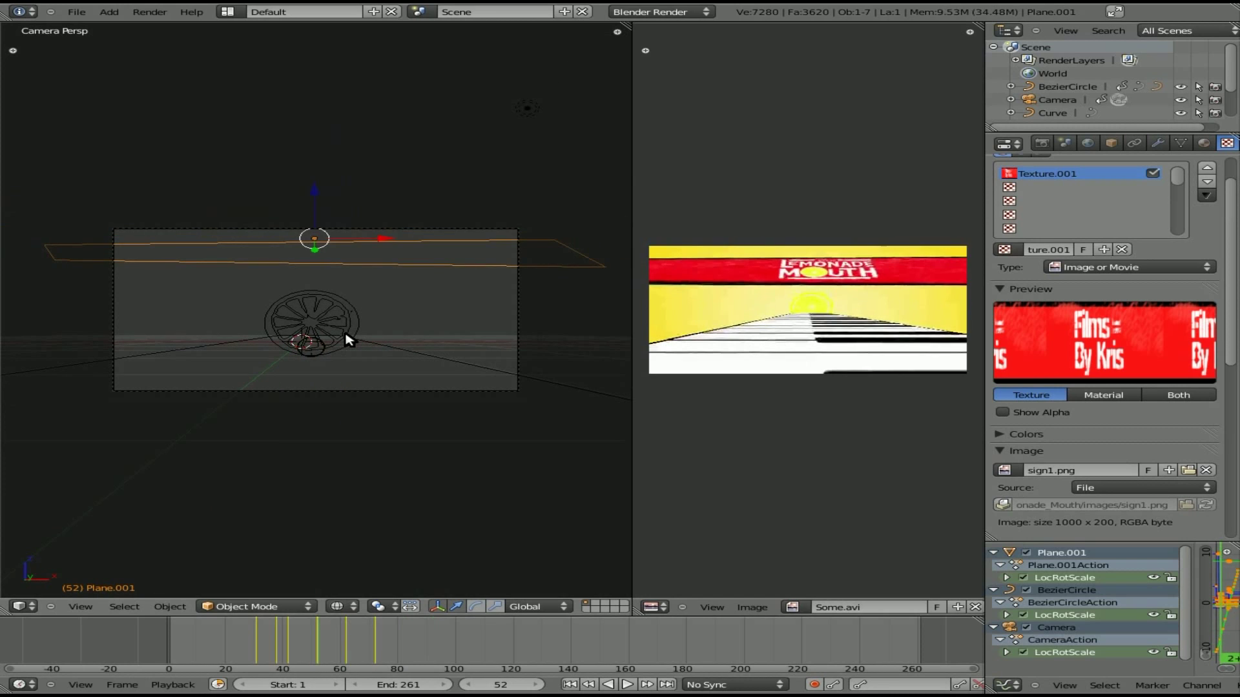
key("F12")
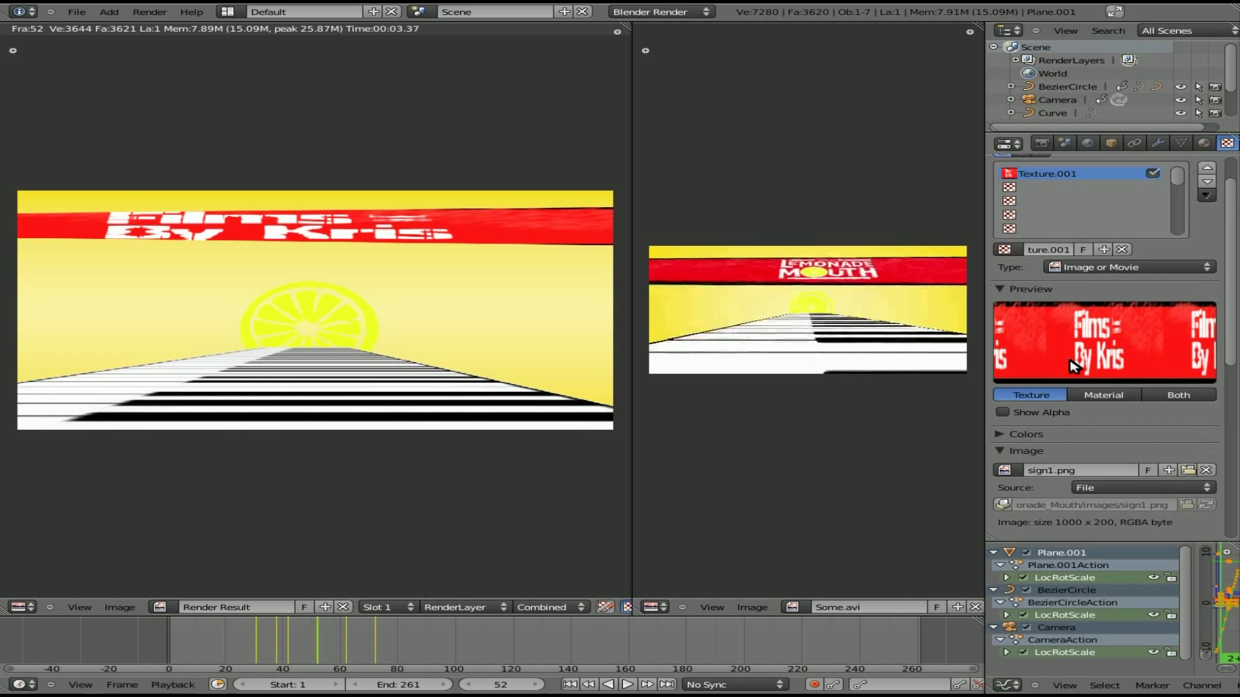
key("Escape")
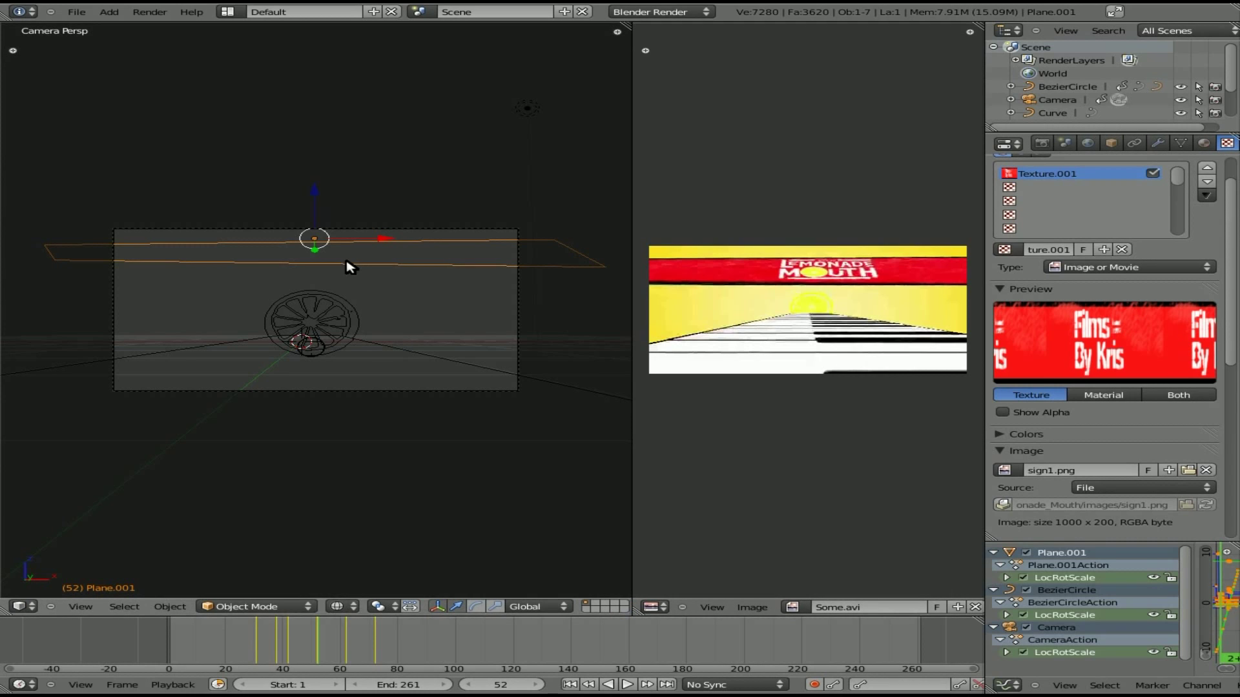
Step: Disable Texture.001 on the sign's material and UV-unwrap the sign plane in Edit Mode
left_click(1154, 175)
key("Tab")
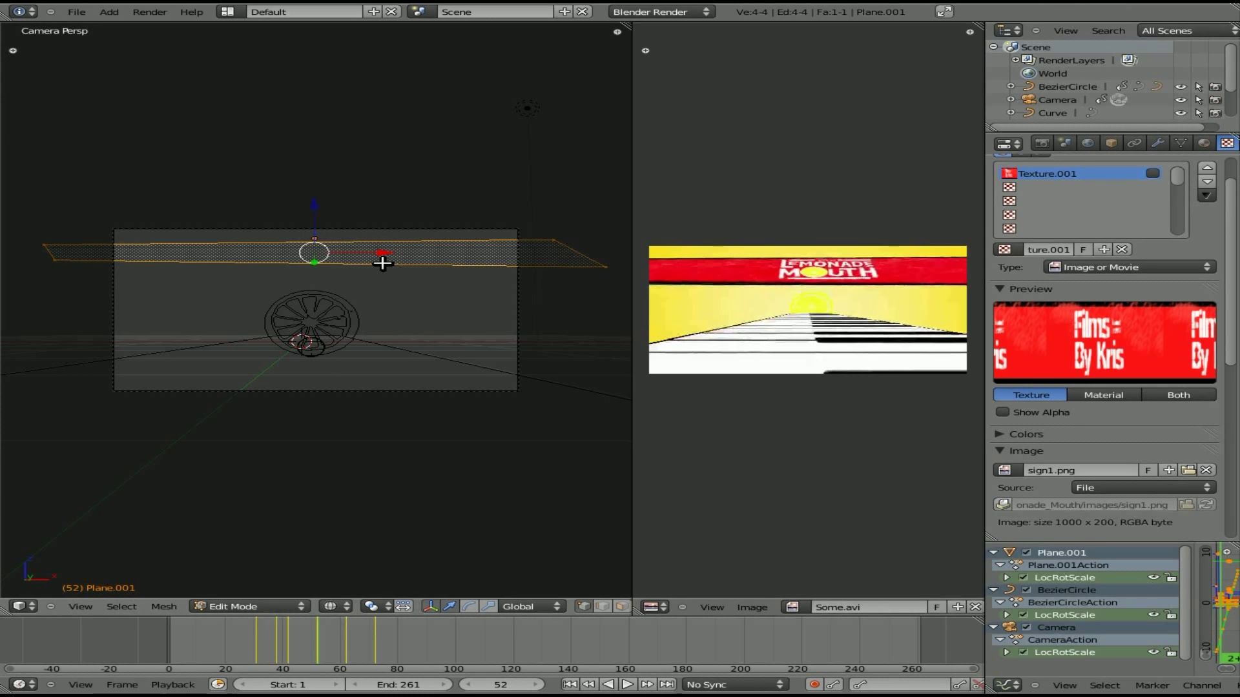
key("u")
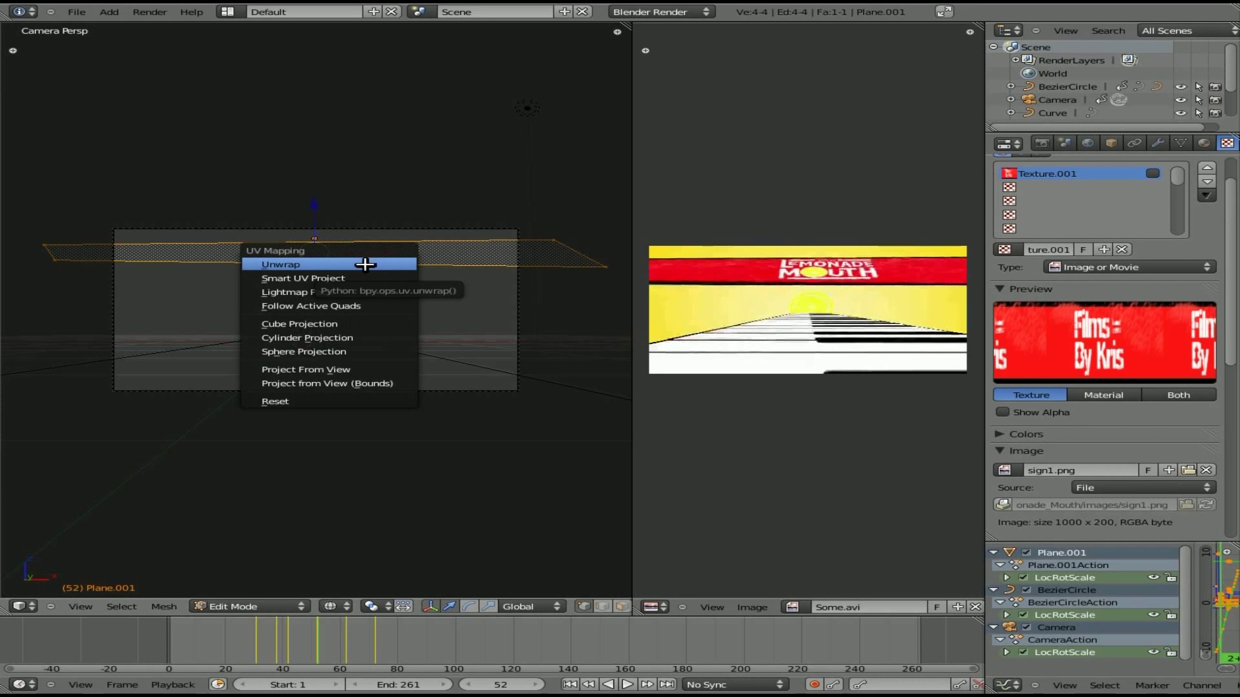
left_click(363, 264)
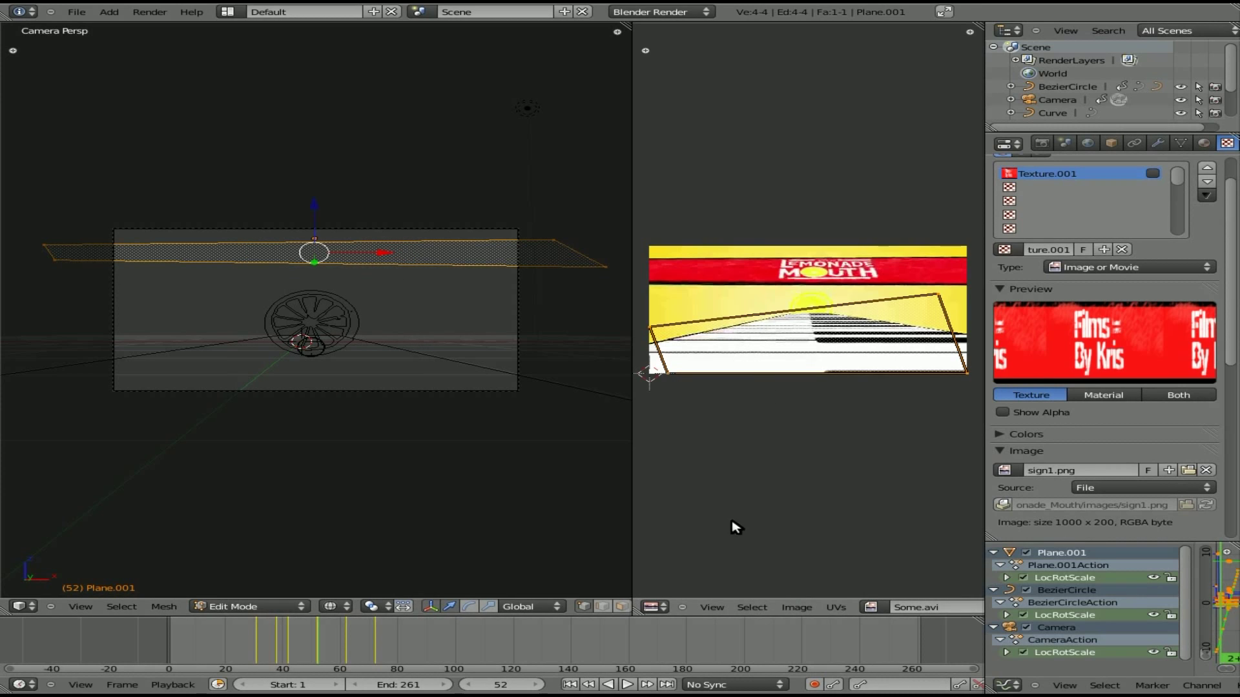
Step: Show sign1.png behind the sign's UV layout and move the UV corner points onto the image's corners
left_click(871, 607)
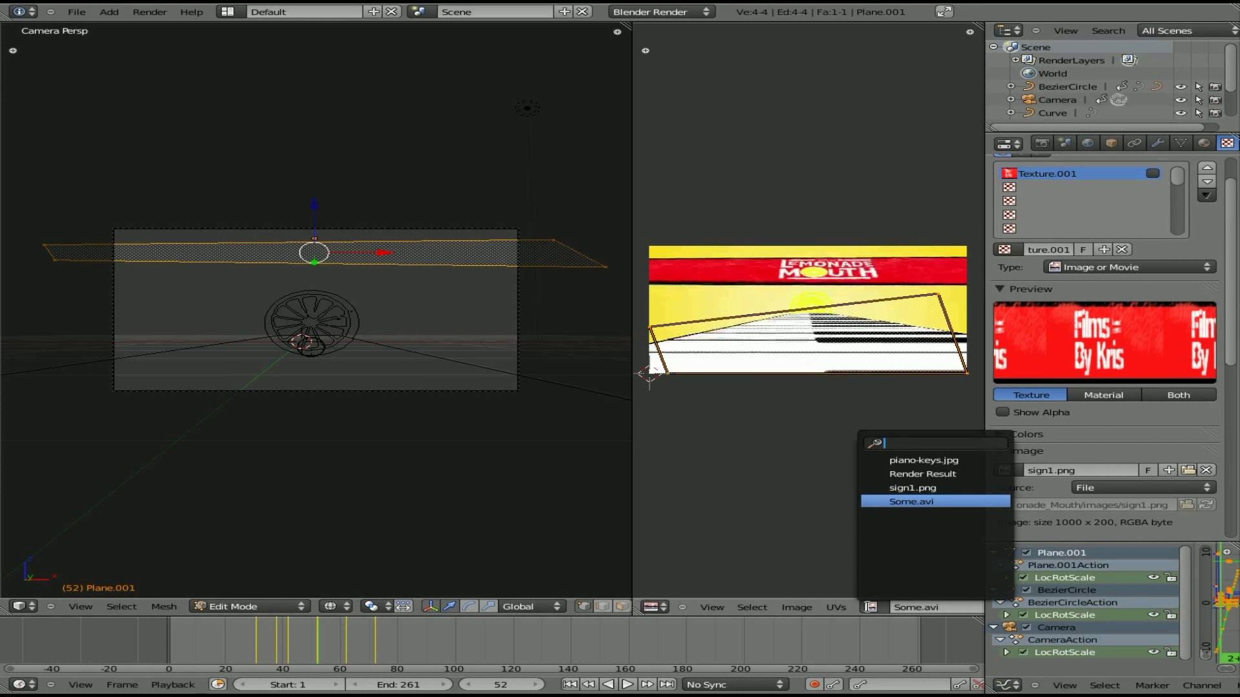
left_click(899, 489)
scroll(825, 360, "down", 3)
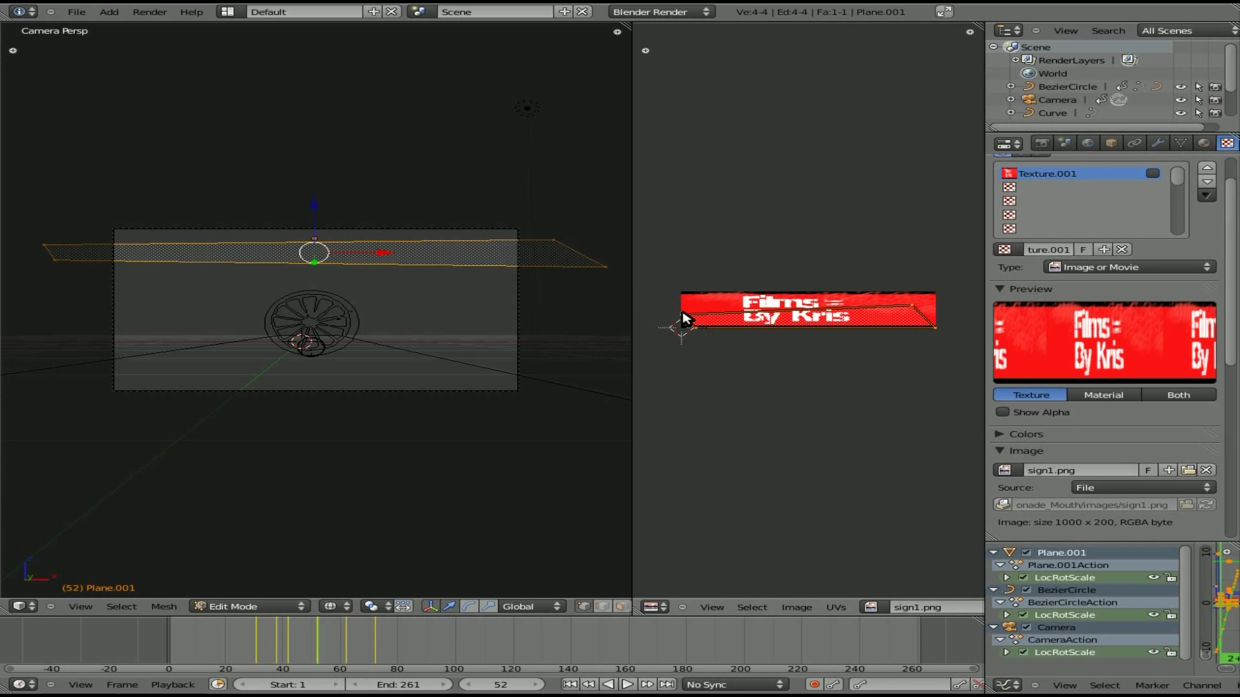
key("g")
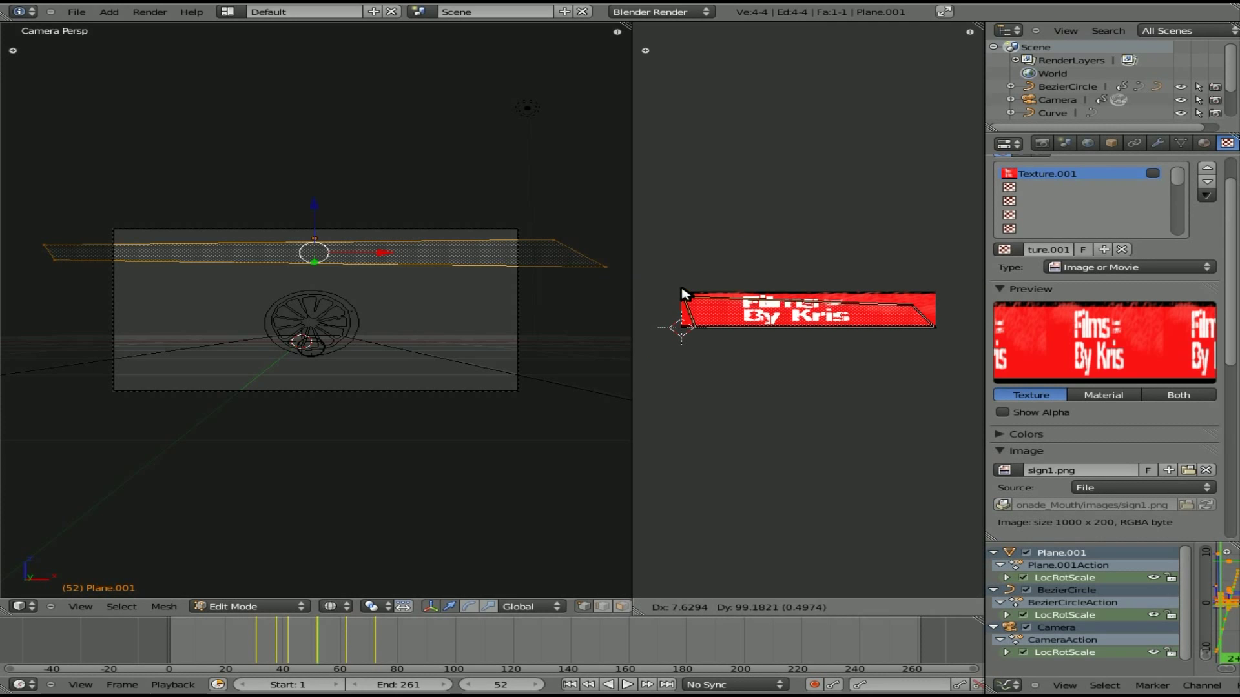
left_click(689, 297)
right_click(912, 309)
key("g")
left_click(938, 297)
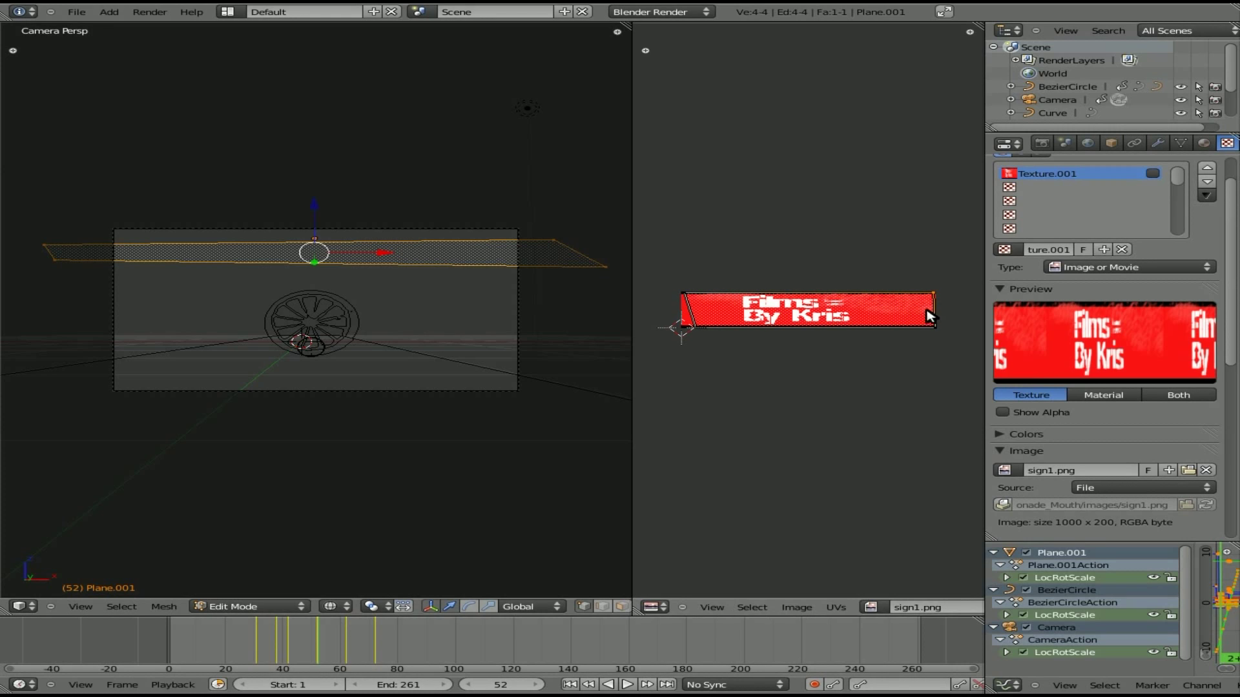
right_click(690, 328)
key("g")
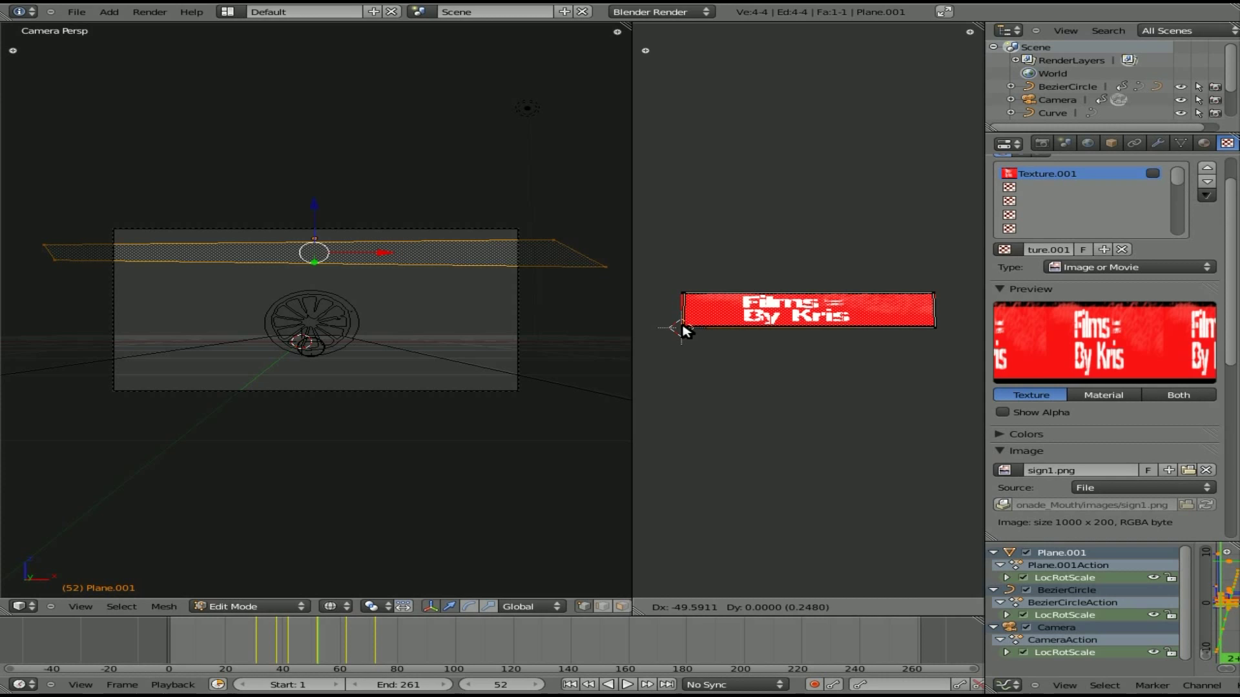
left_click(683, 328)
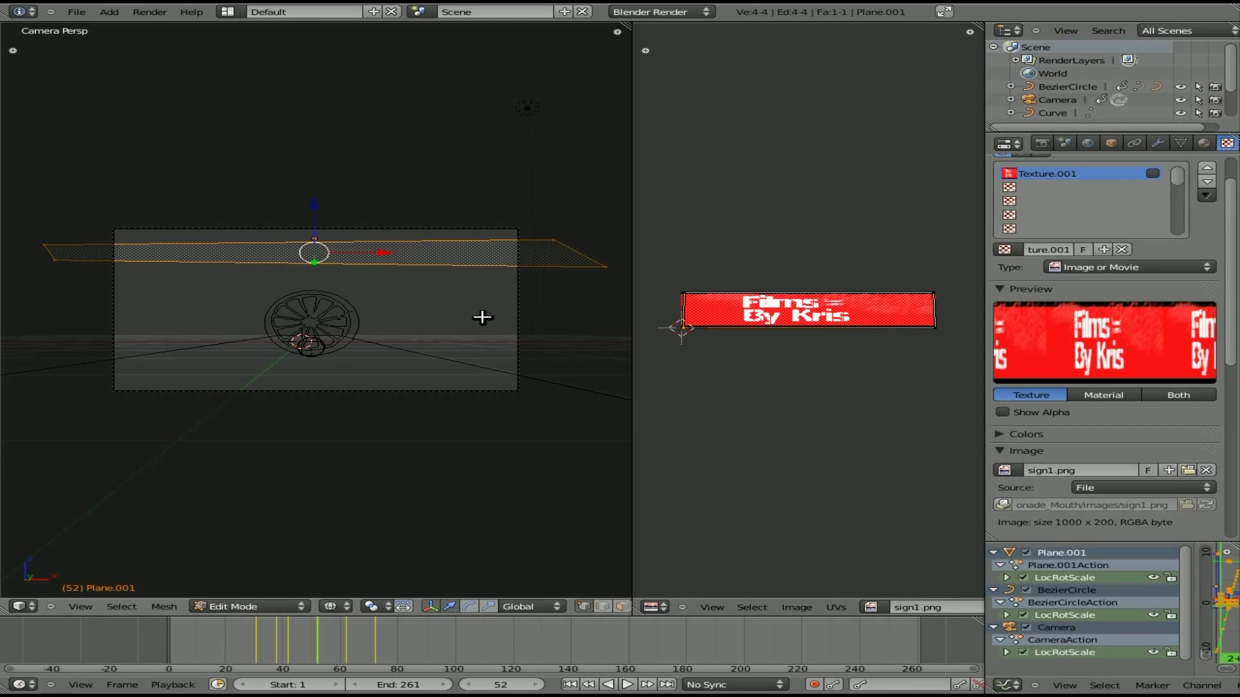
Step: Leave Edit Mode and render frame 52 to check how the unwrapped sign looks
key("Tab")
key("F12")
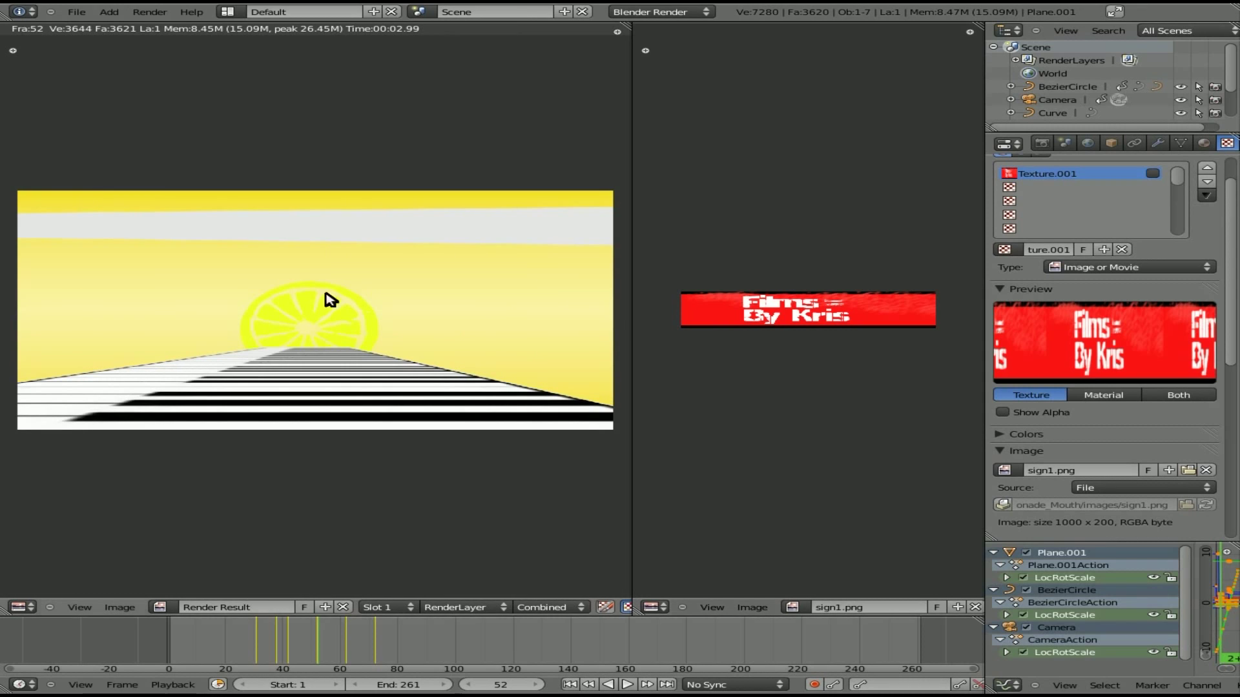
key("F11")
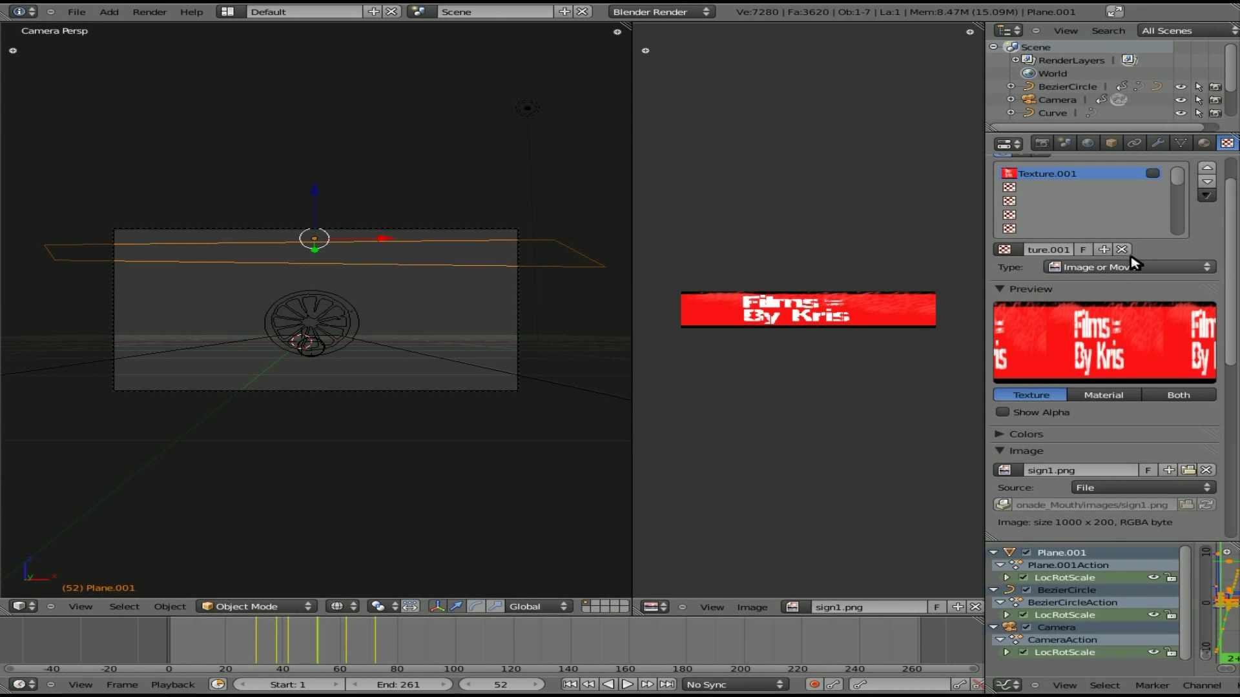
Step: Unlink the image texture from the first texture slot of the sign's material
left_click(1204, 143)
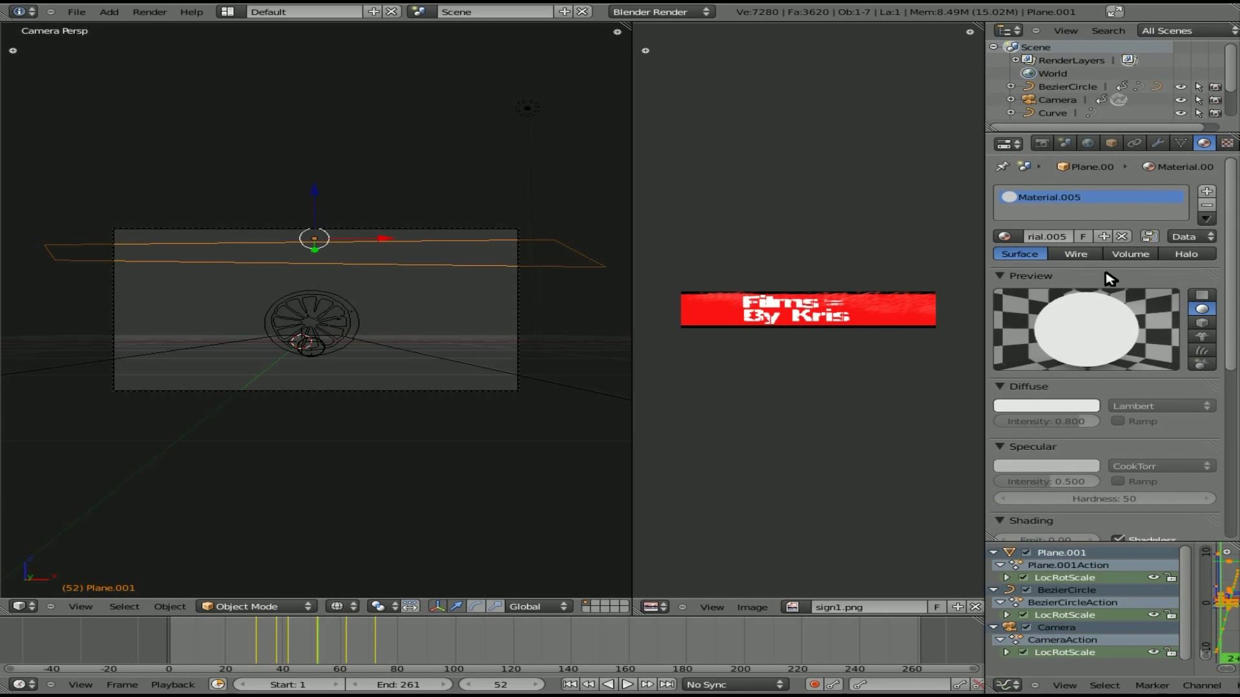
left_click(1227, 143)
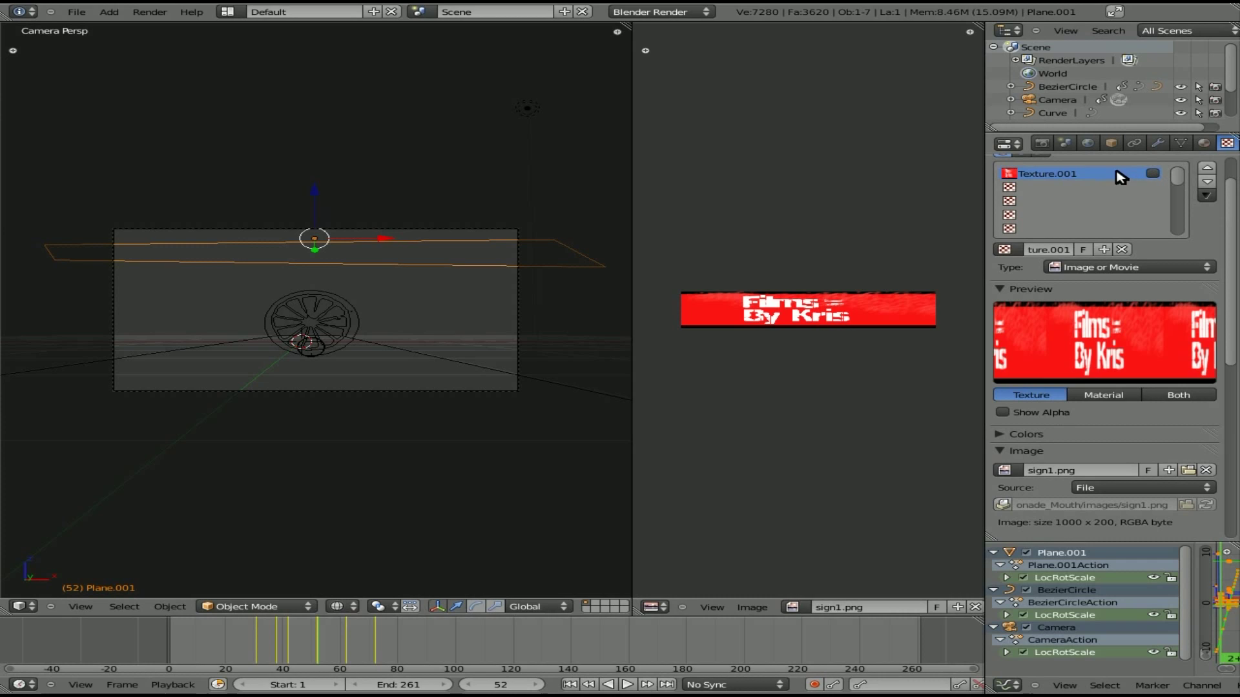
left_click(1104, 250)
left_click(1124, 250)
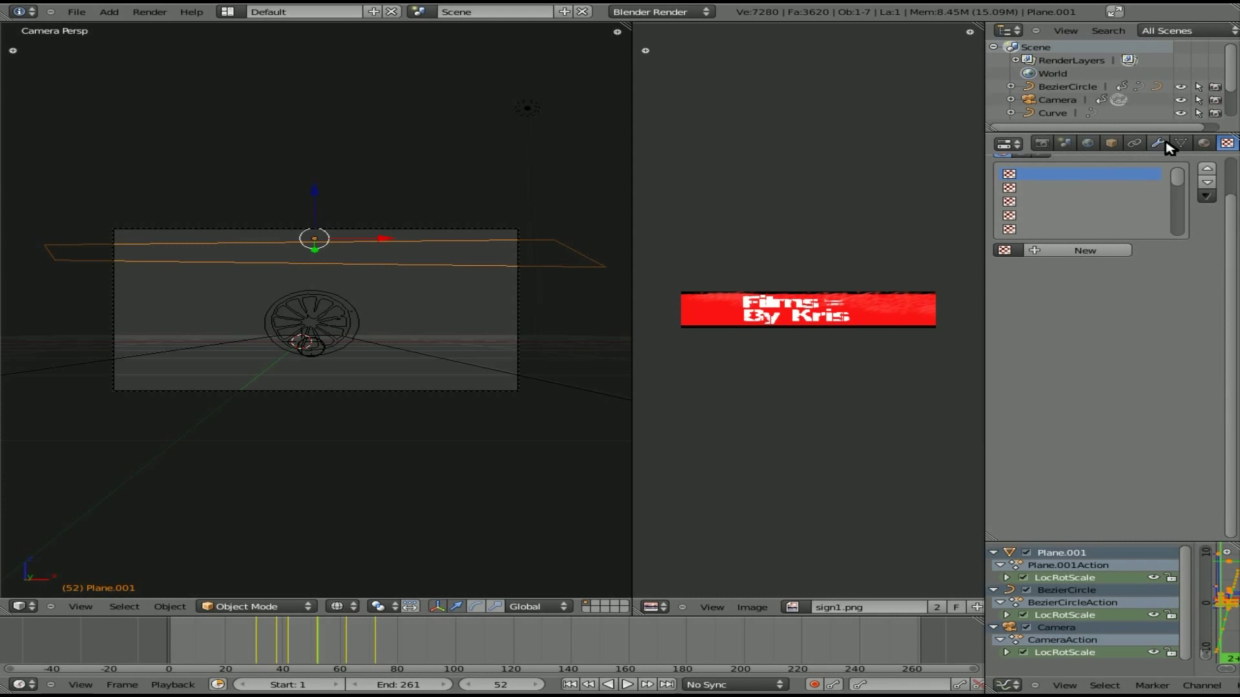
left_click(1203, 143)
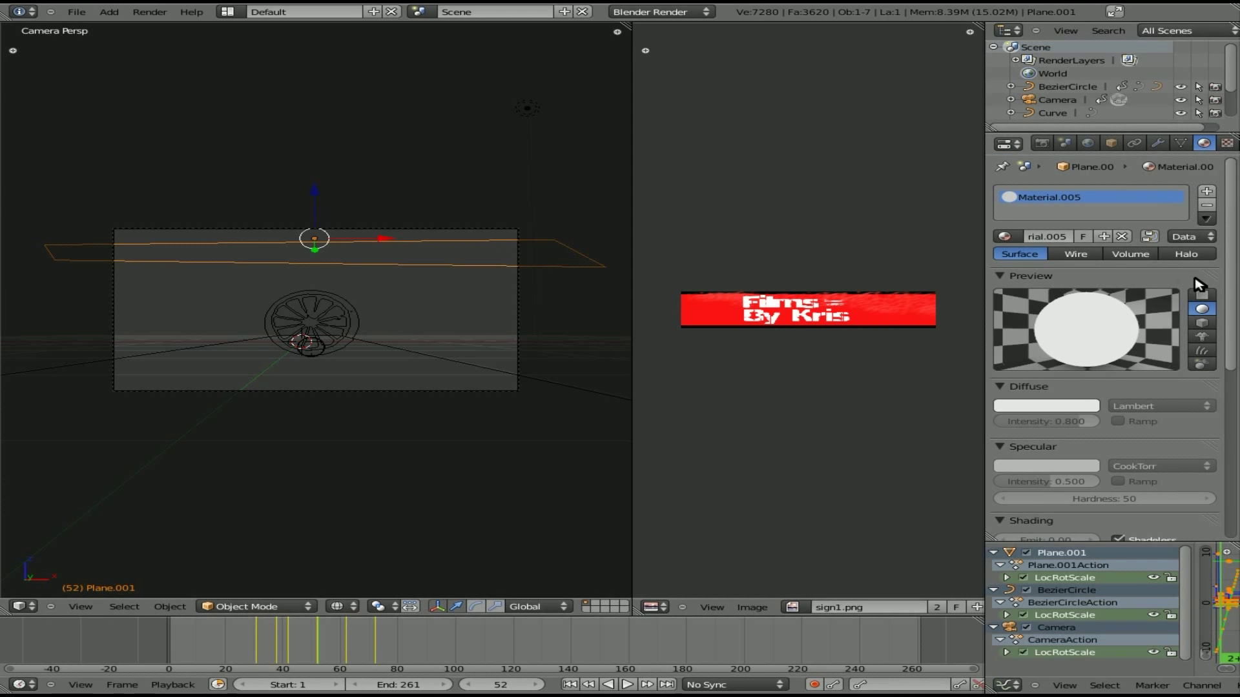
left_click(1227, 143)
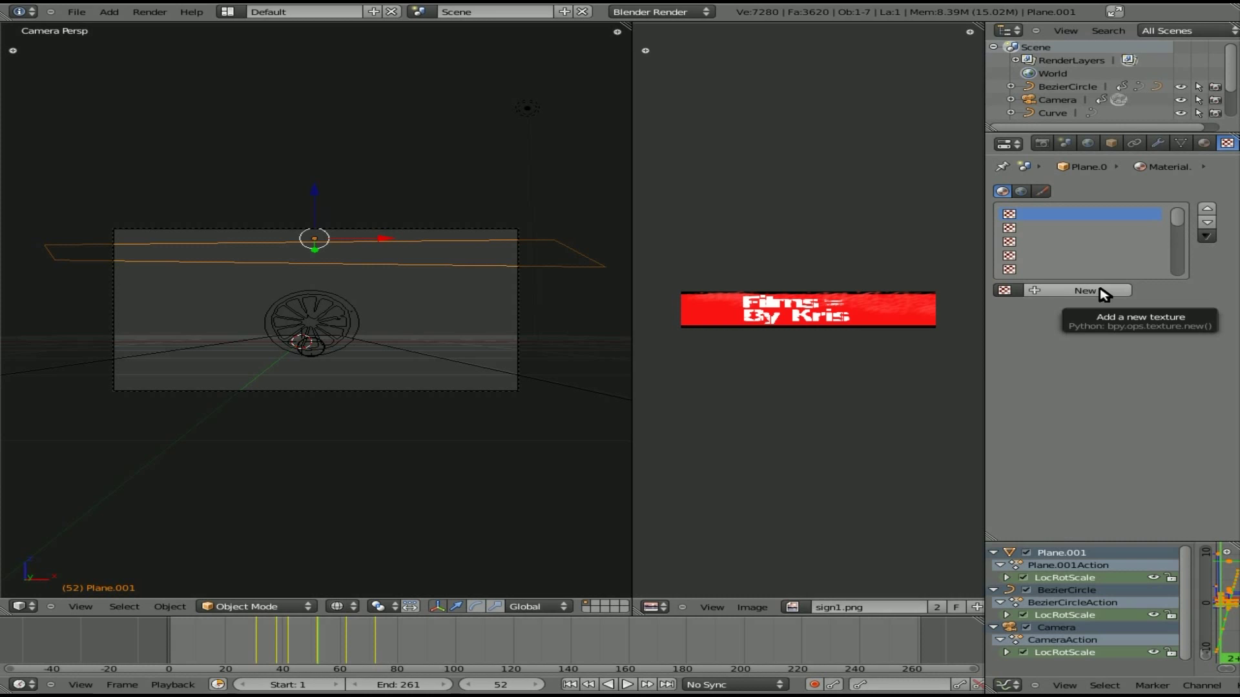
Step: Render frame 52 without the image texture, enable Face Textures on the sign's material, and render the frame again
key("F12")
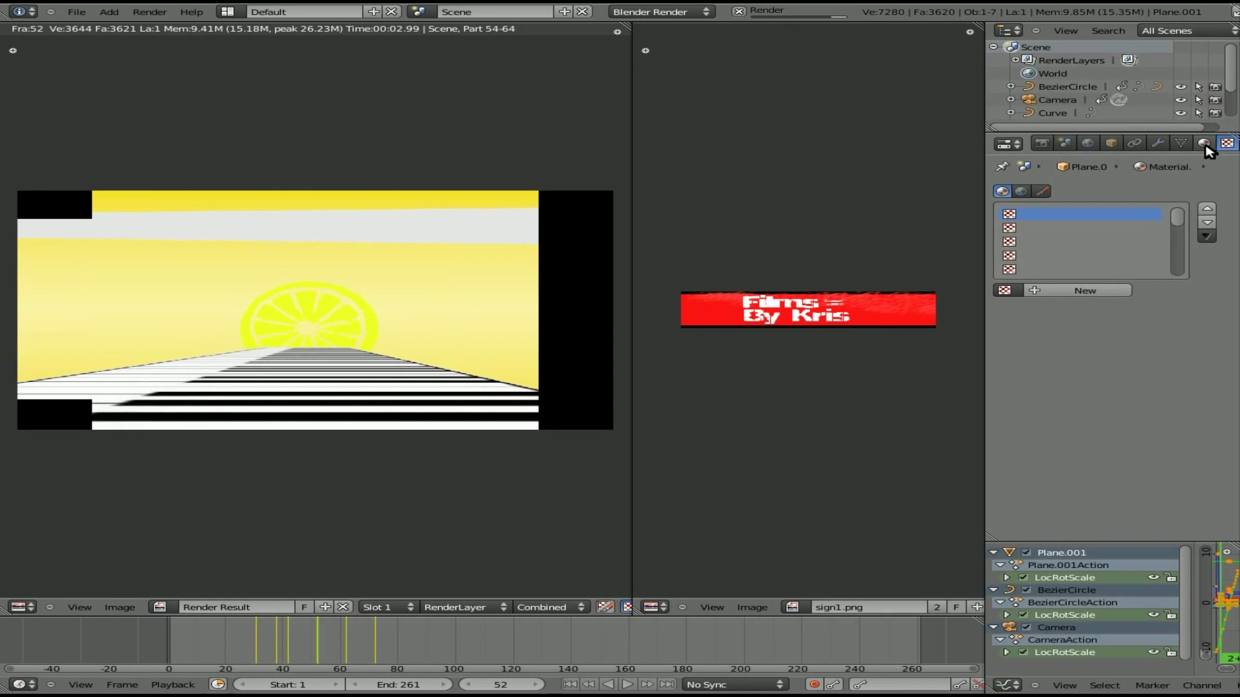
left_click(1205, 144)
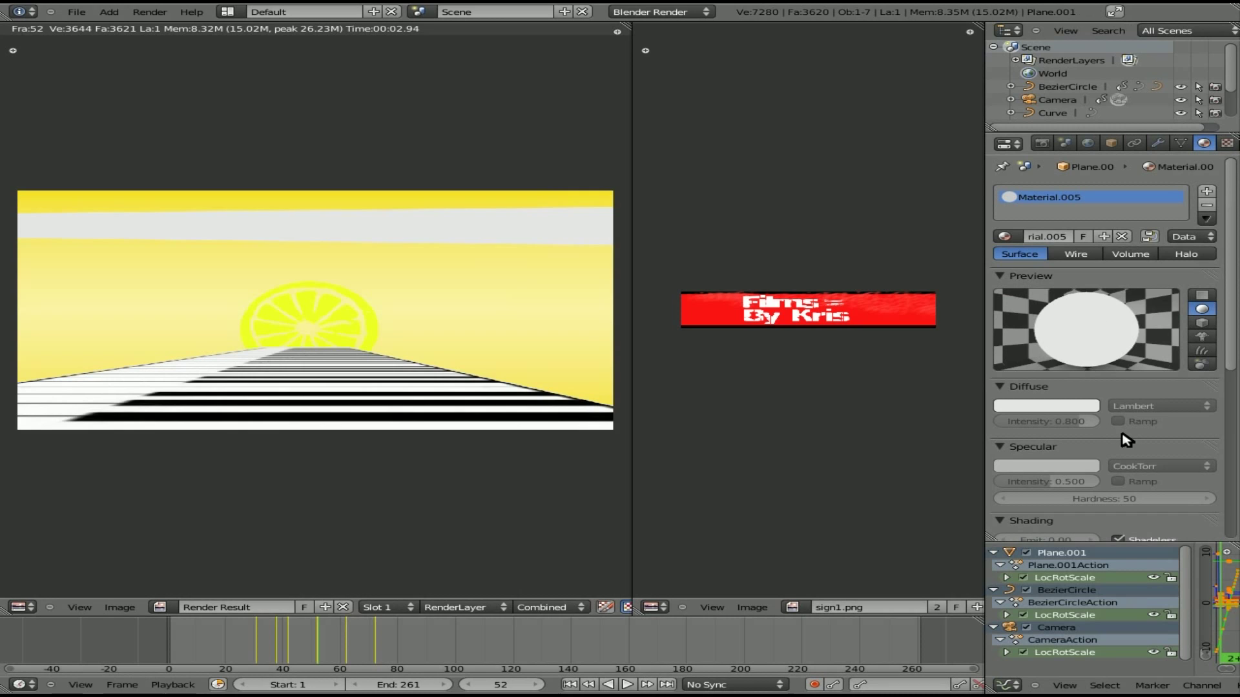
middle_click_drag(1125, 441, 1102, 166)
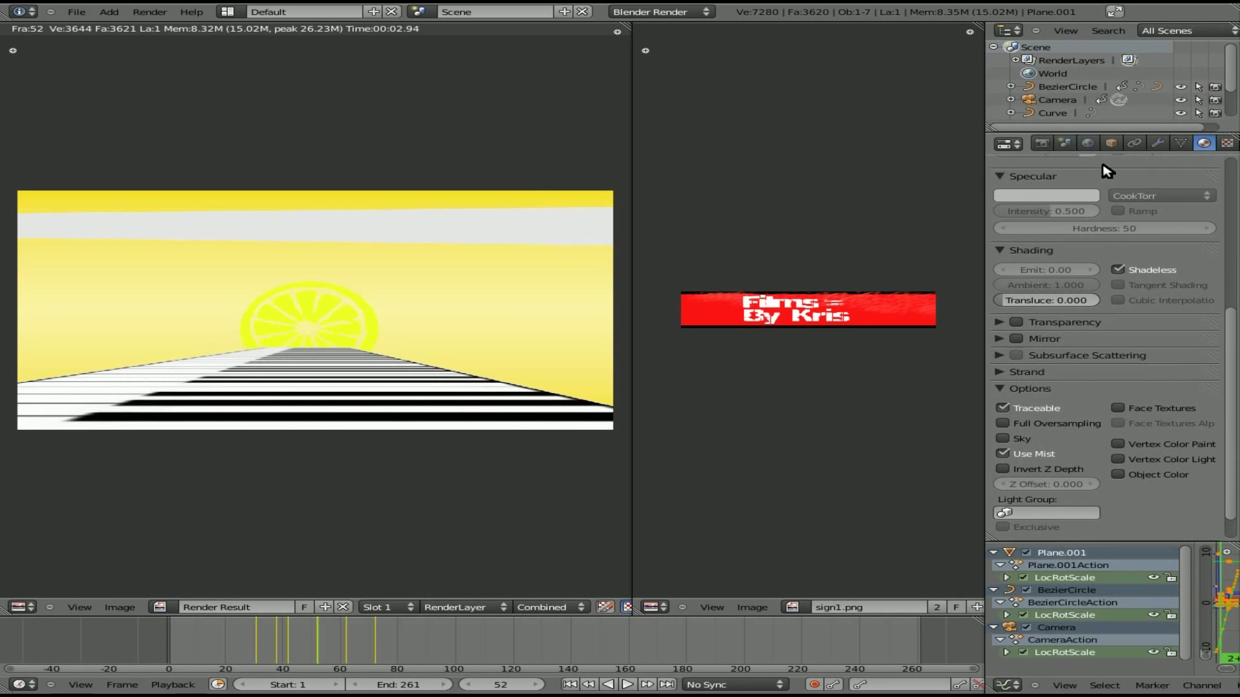
left_click(1117, 408)
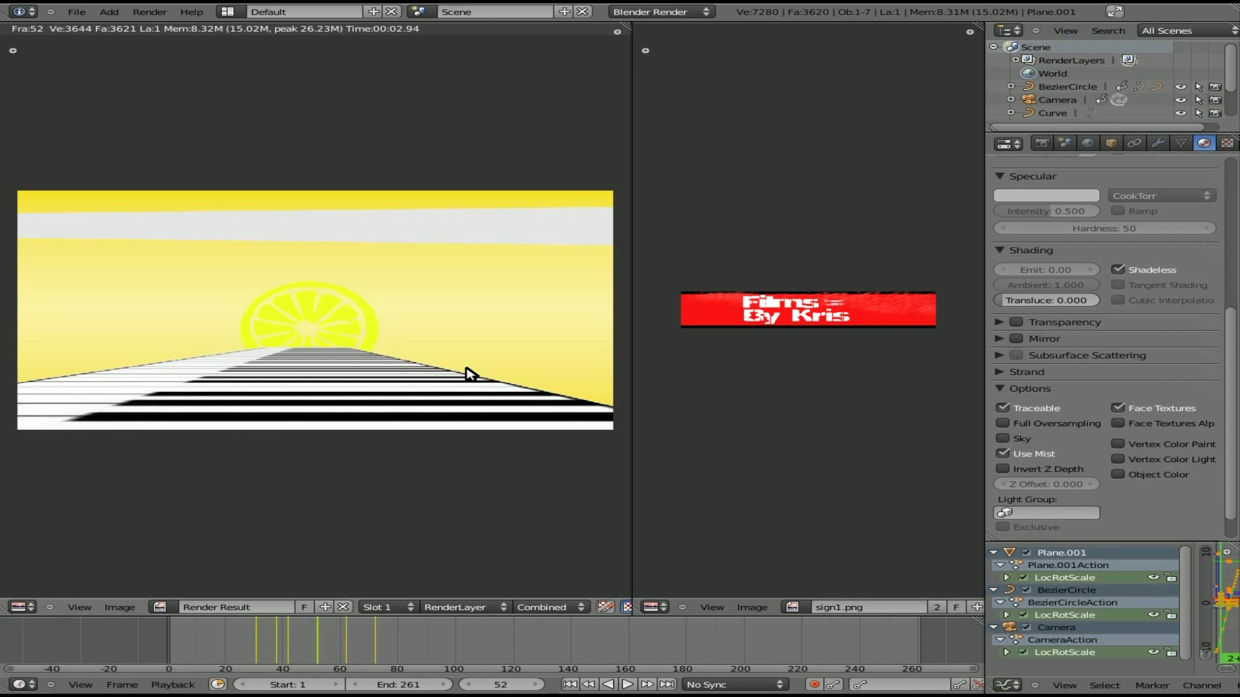
key("F12")
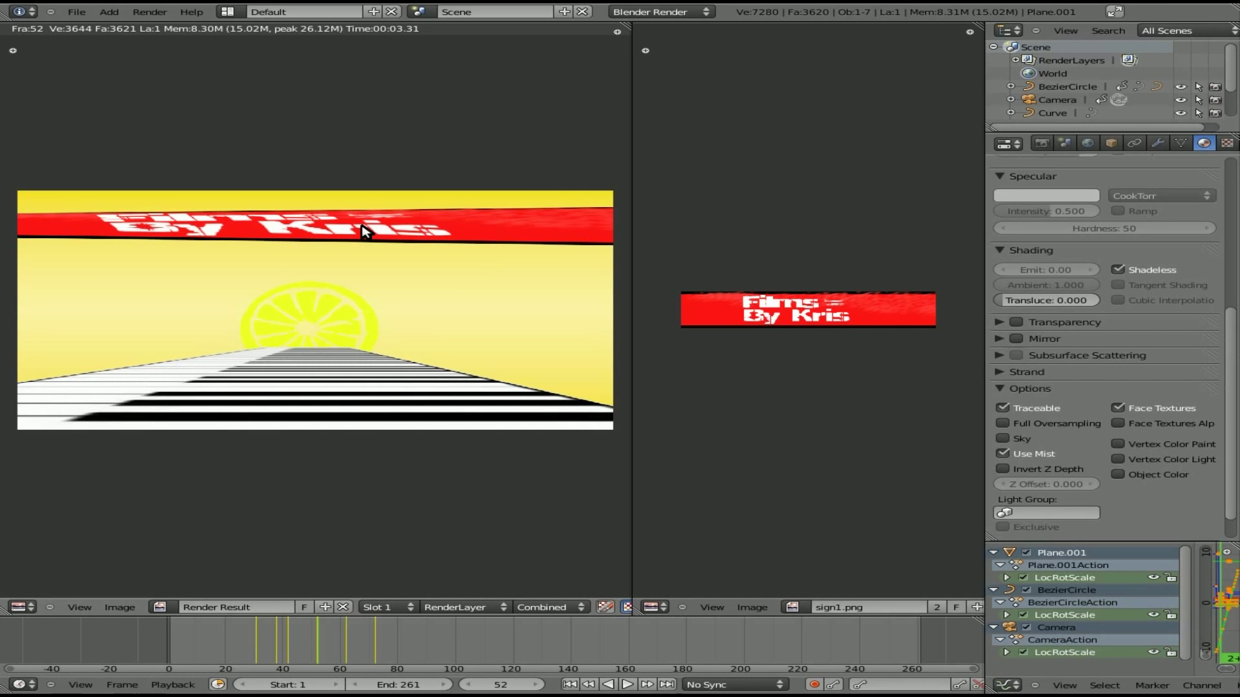
key("Escape")
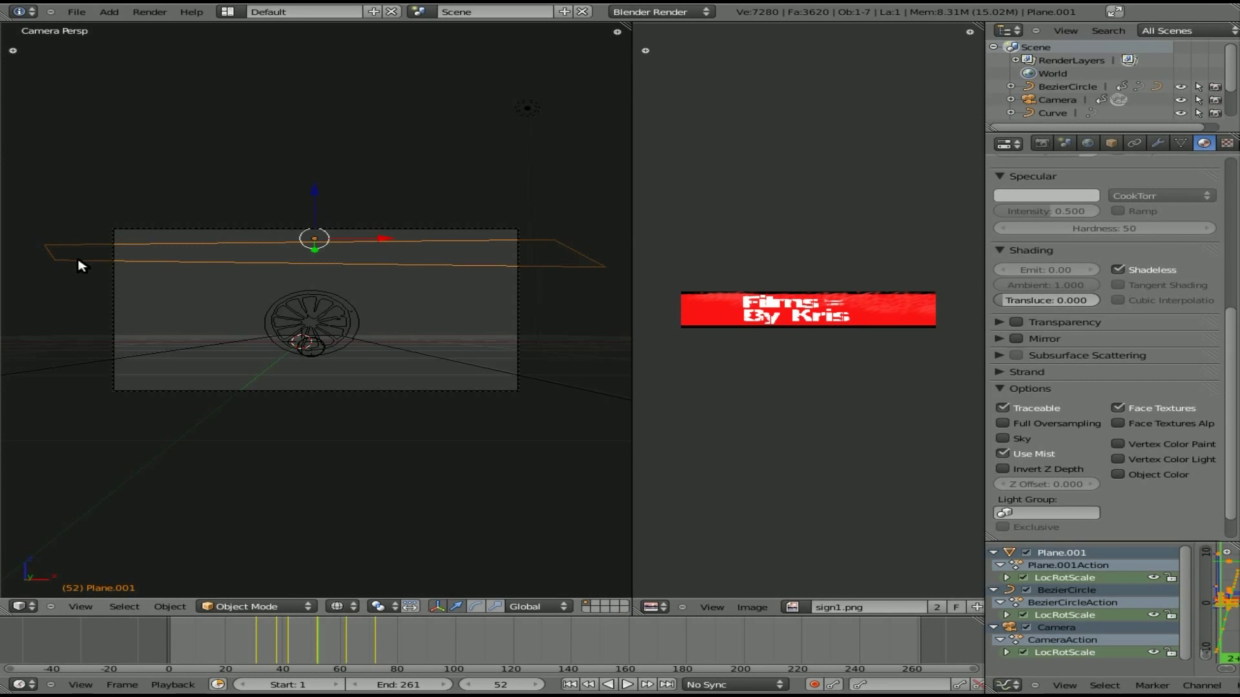
Step: Lower the sign plane's two bottom vertices in Edit Mode to make the sign taller, and render frame 52 to check it
key("Tab")
right_click(54, 259)
right_click(611, 267, "shift")
key("g")
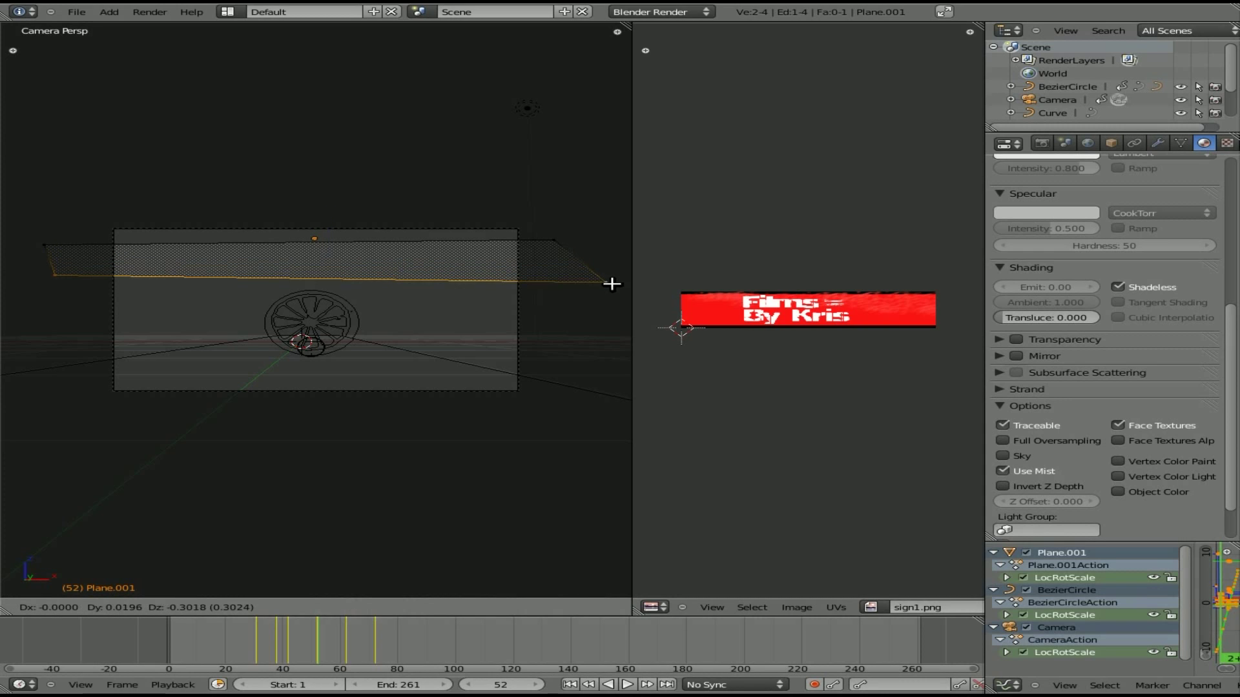
left_click(613, 288)
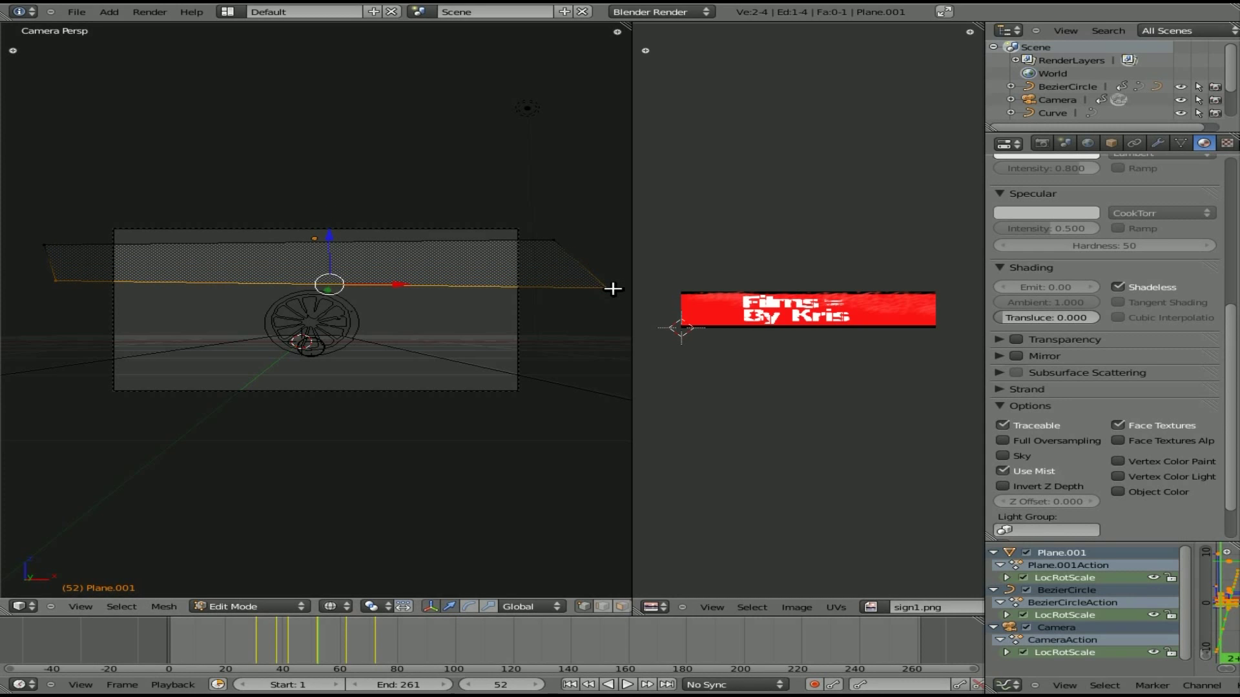
key("Tab")
key("F12")
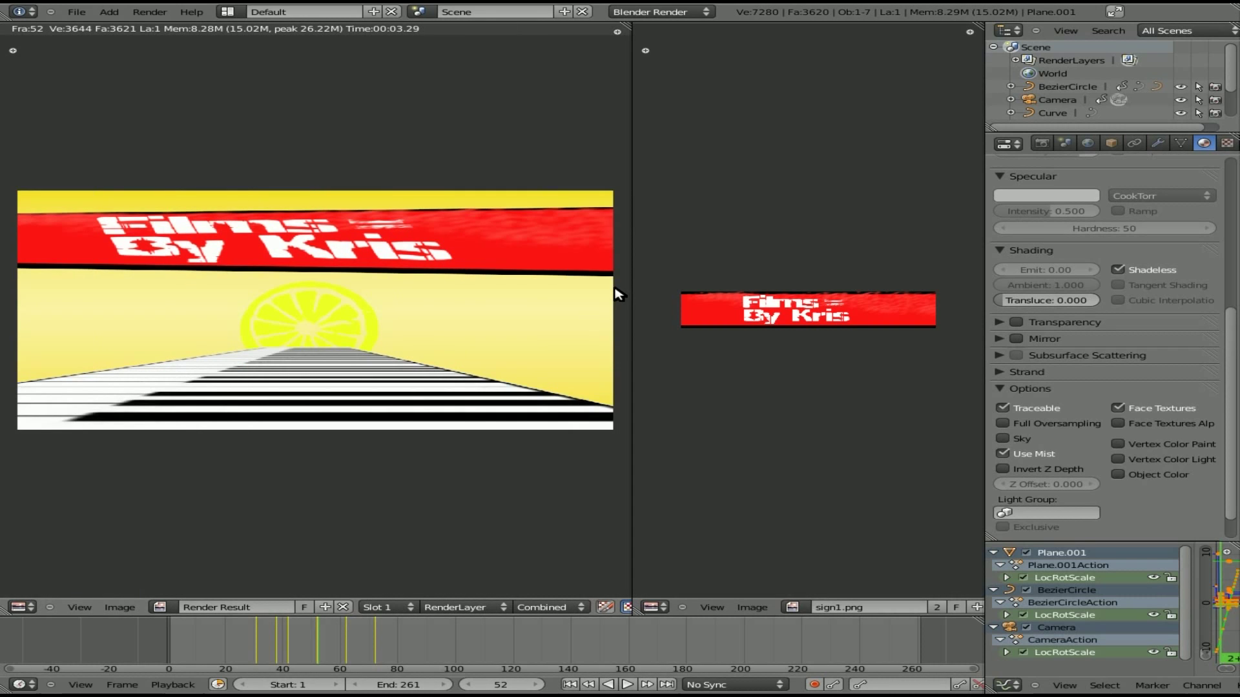
key("Escape")
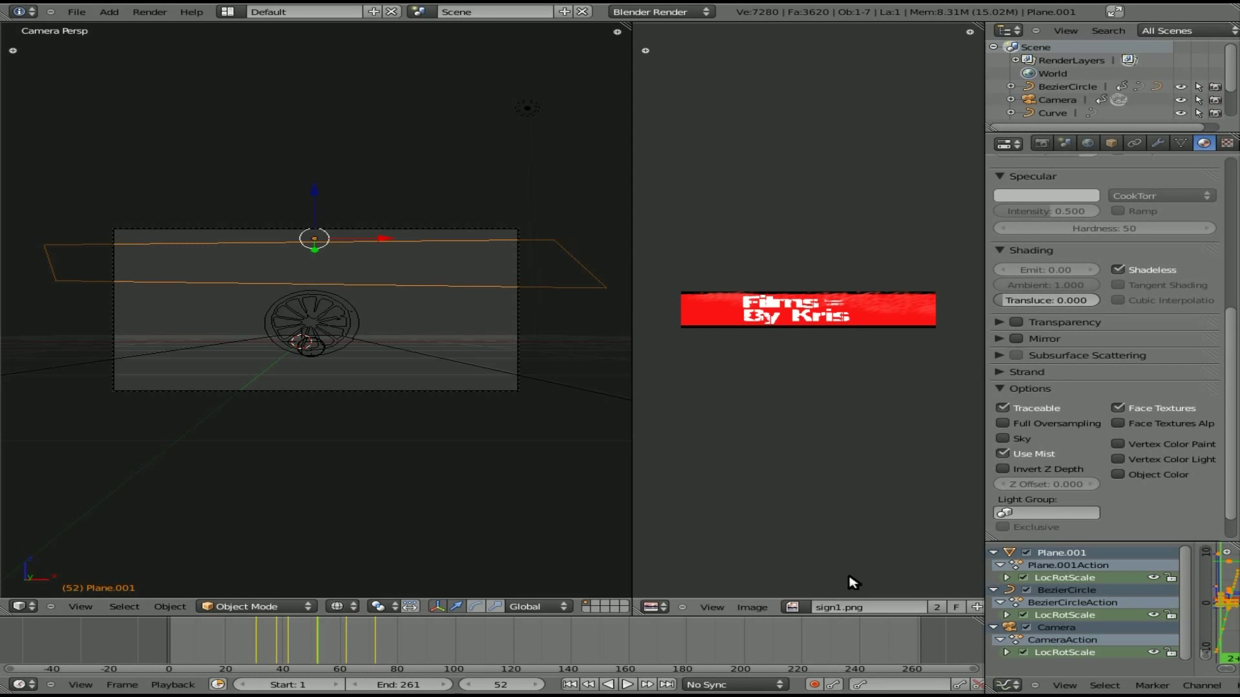
Step: Show the Some.avi reference clip in the image editor beside a frame 52 render, and play the animation up to frame 105
left_click(784, 607)
key("Escape")
left_click(791, 608)
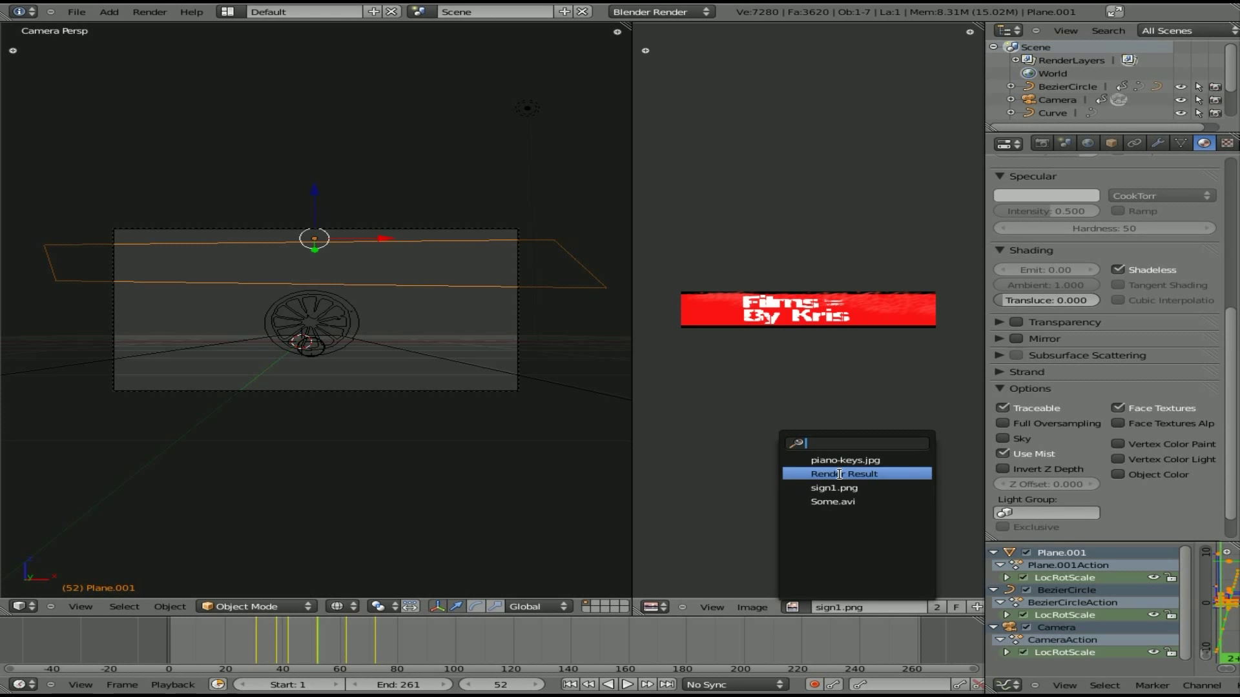
left_click(832, 502)
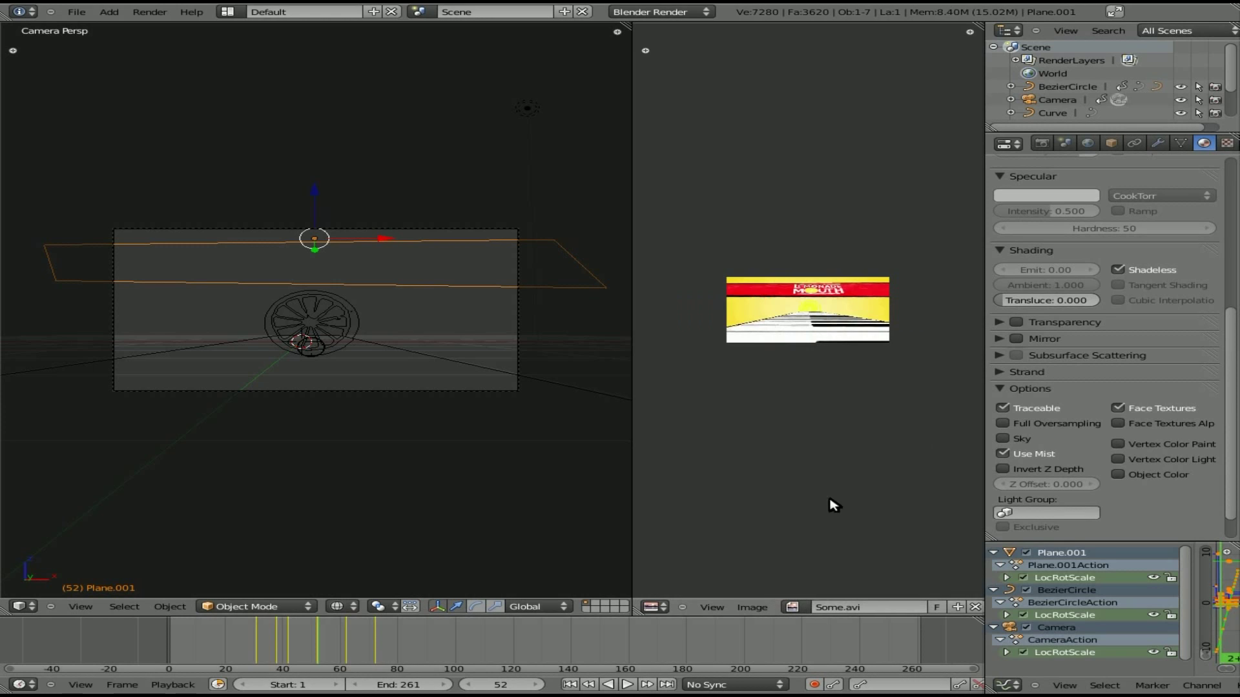
key("F12")
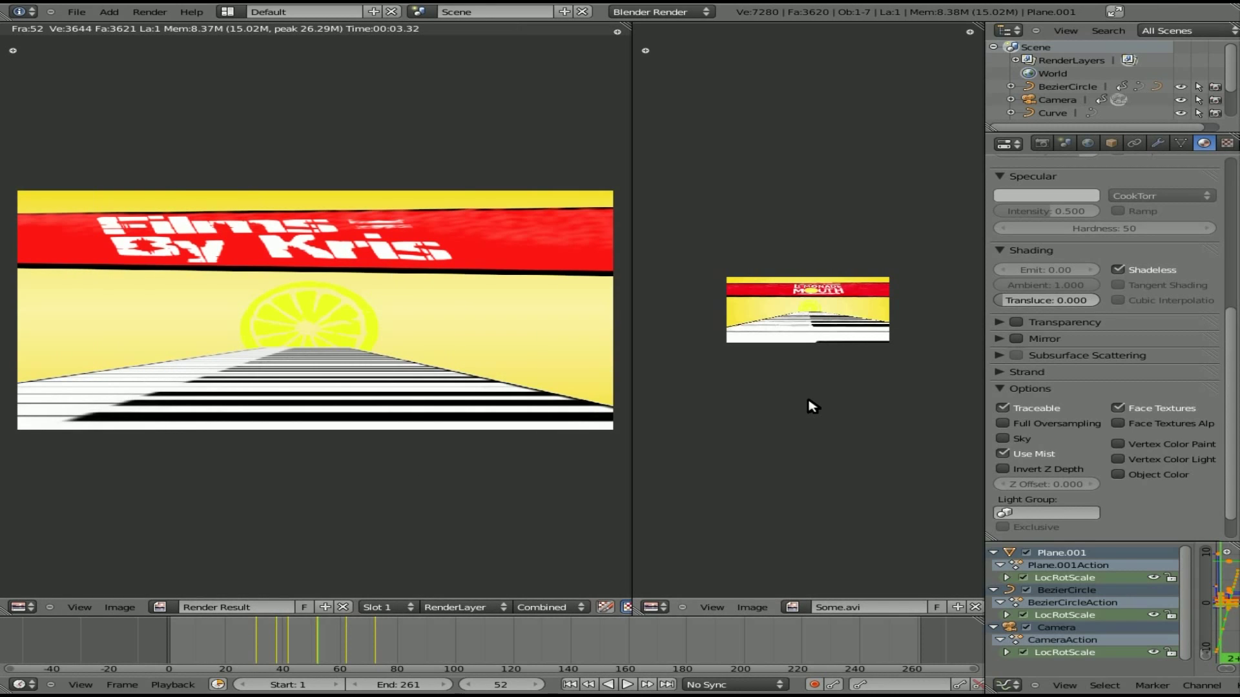
scroll(812, 405, "up", 4)
key("alt+a")
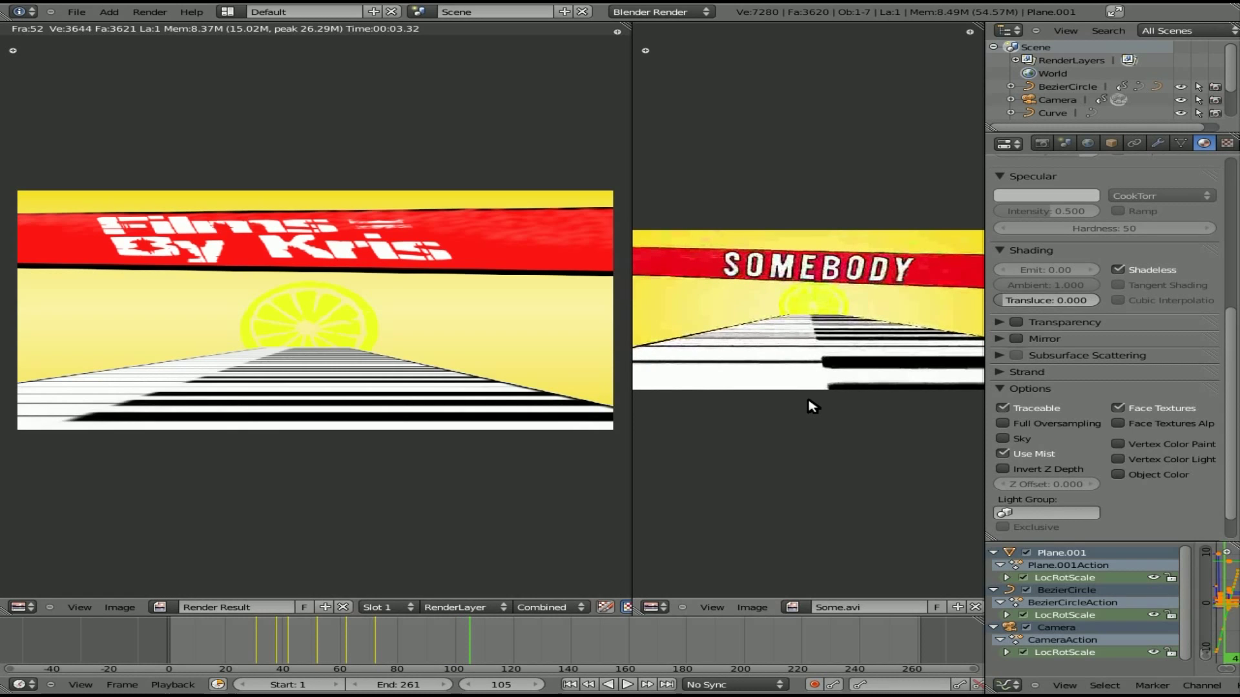
key("Escape")
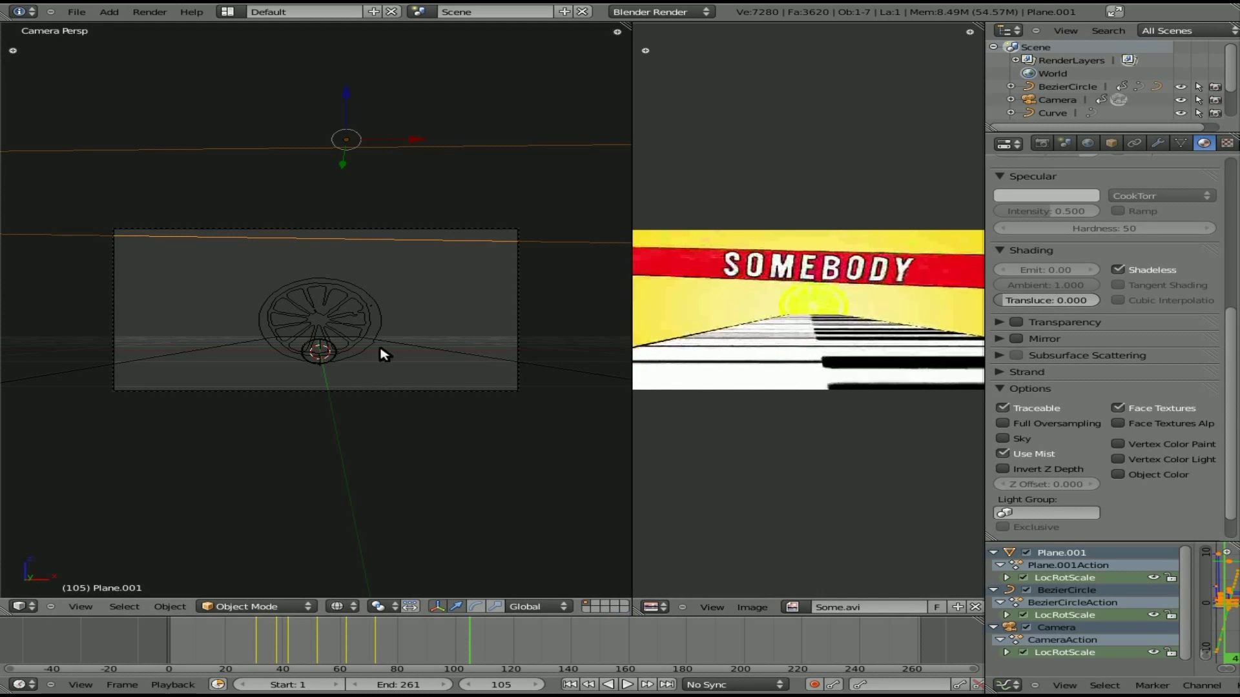
Step: Add a new plane for the second sign and rotate it 90° about the global X axis so it stands upright
key("shift+a")
left_click(337, 355)
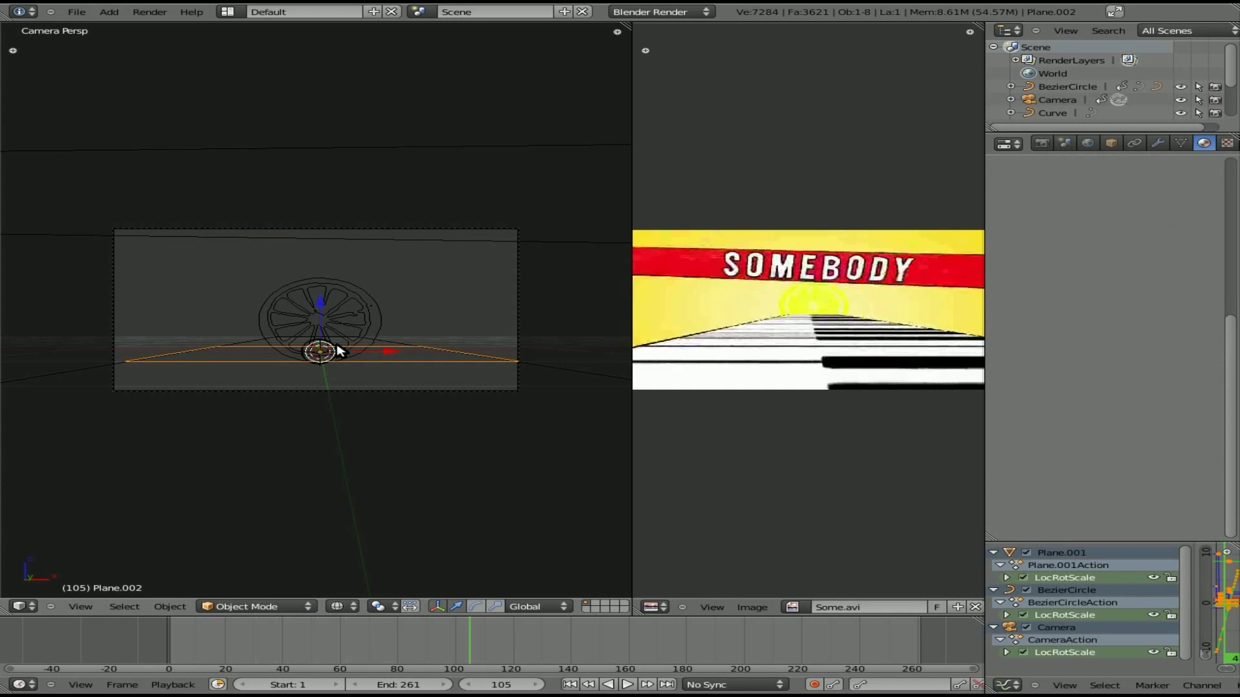
key("r")
key("x")
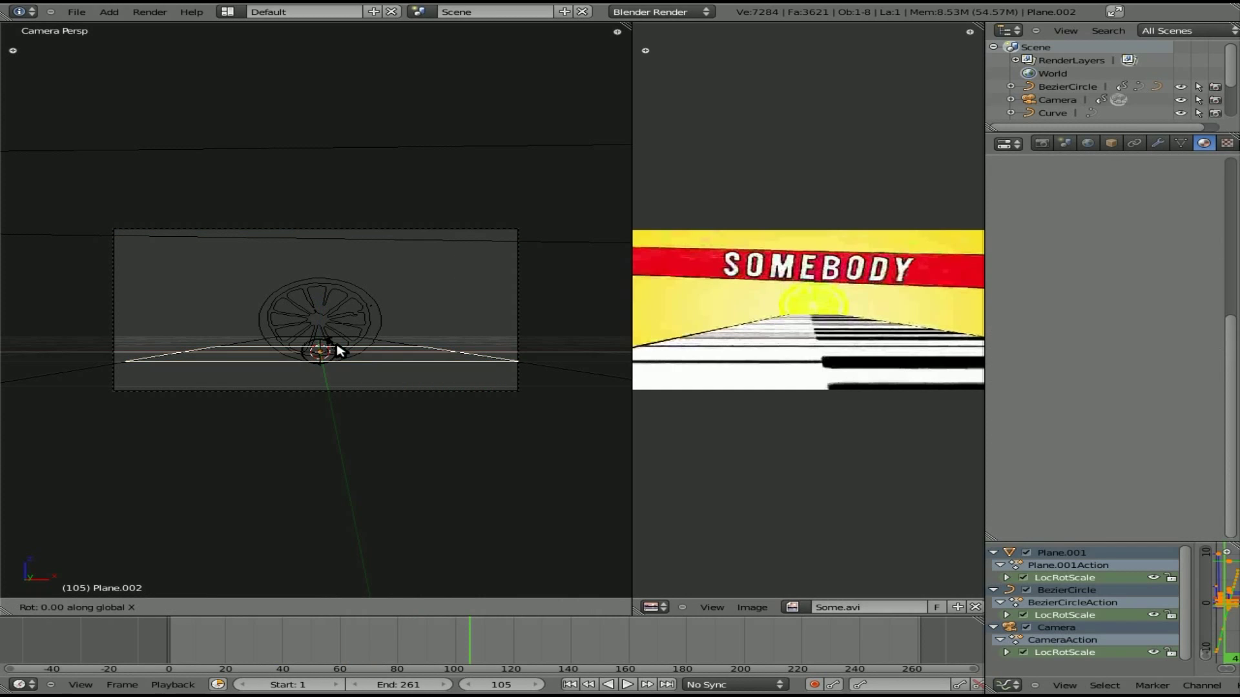
key("9")
key("0")
key("Return")
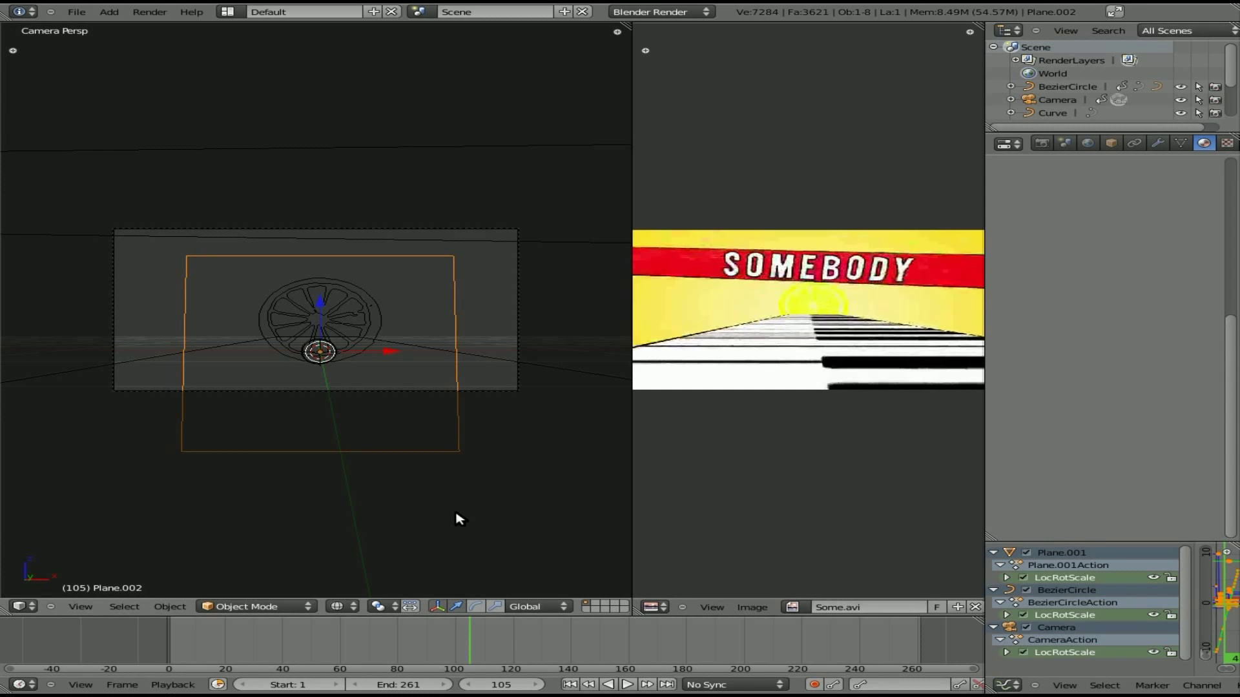
Step: Scale the upright plane to about 0.31 along global Z and move it above the lemon slice, near the camera frame's upper edge
key("s")
key("z")
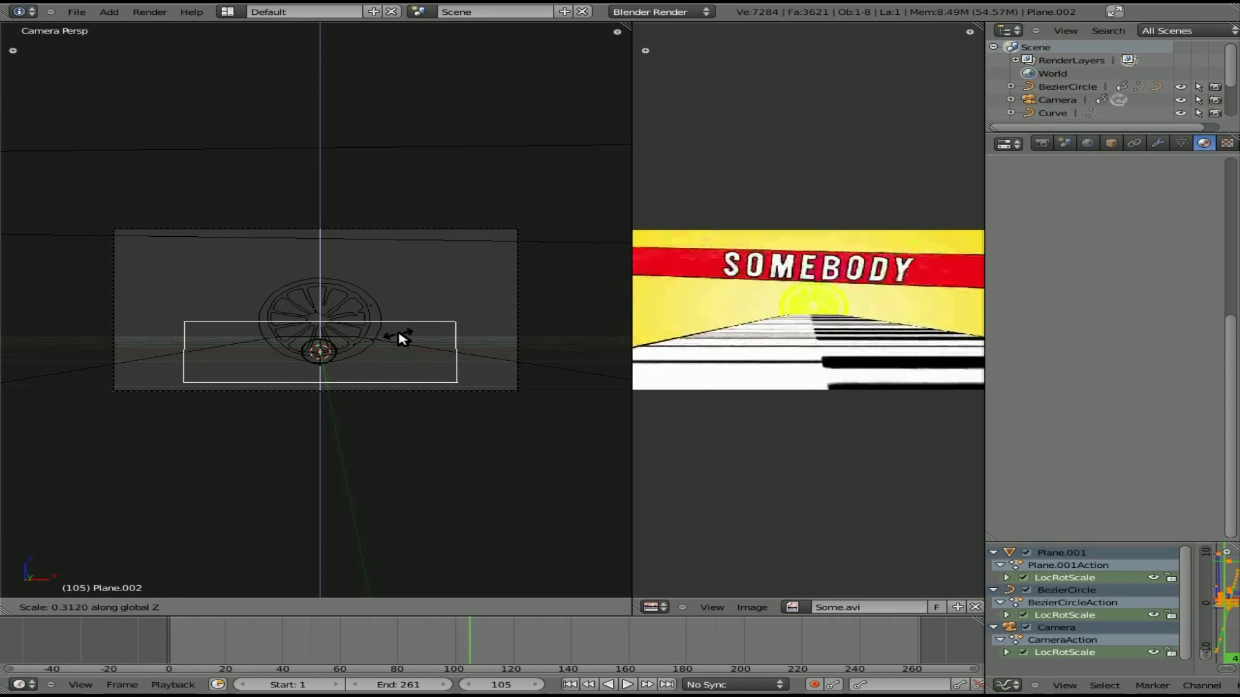
left_click(401, 338)
key("g")
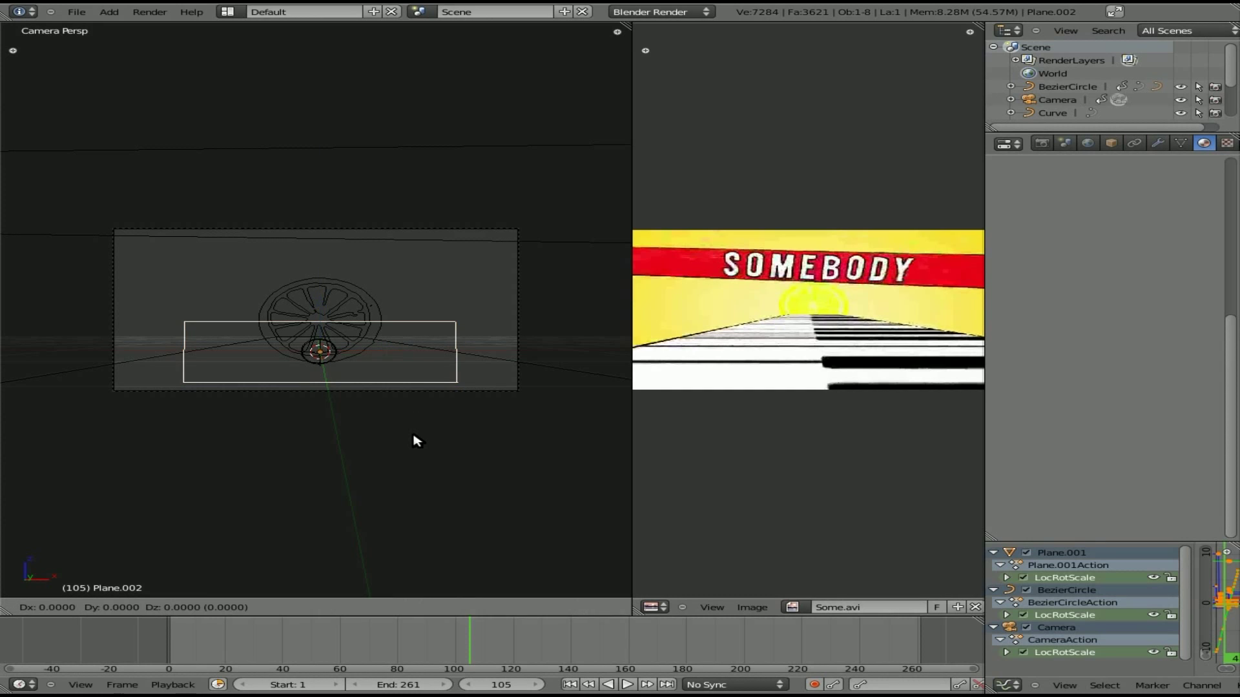
left_click(411, 352)
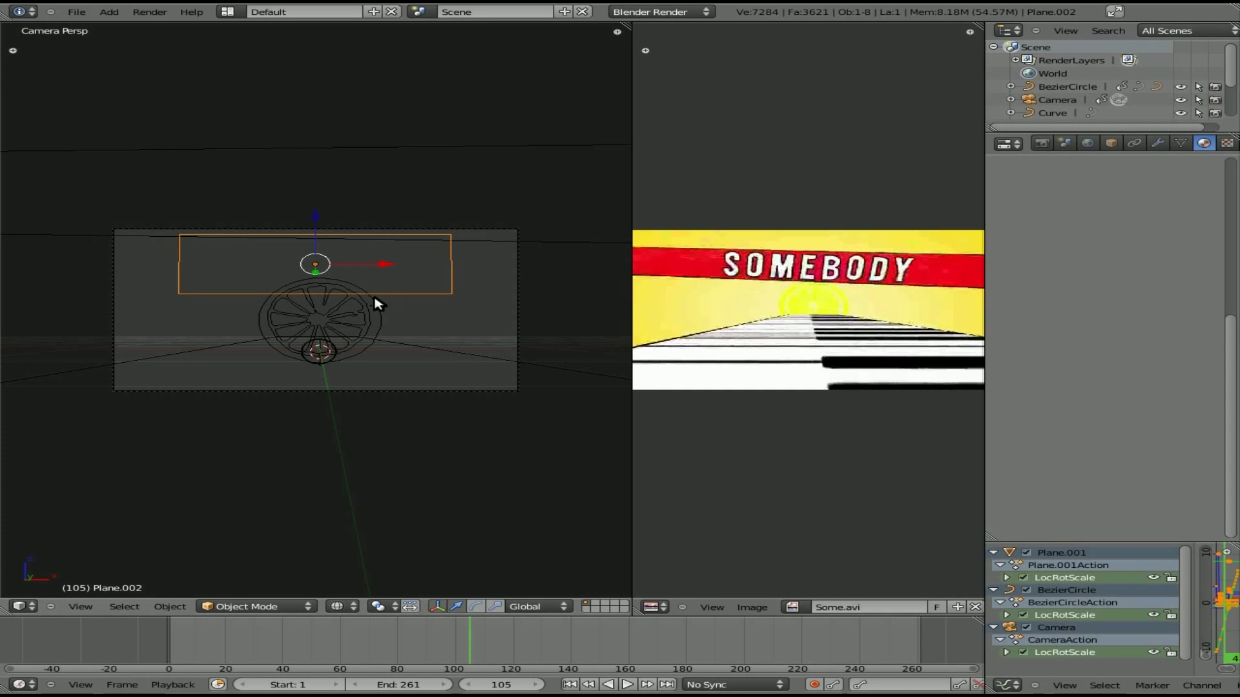
Step: Move the new plane's mesh down about 0.34 in Edit Mode so its origin sits at the top edge, and raise the object about 0.21
key("Tab")
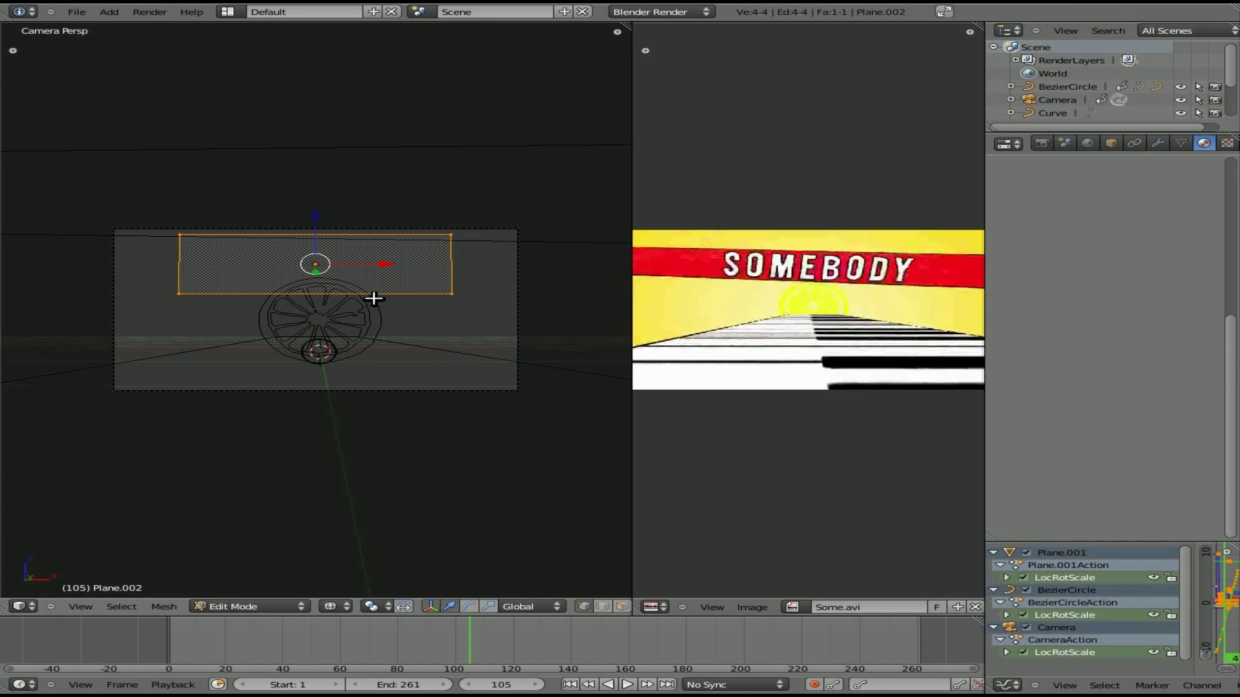
key("g")
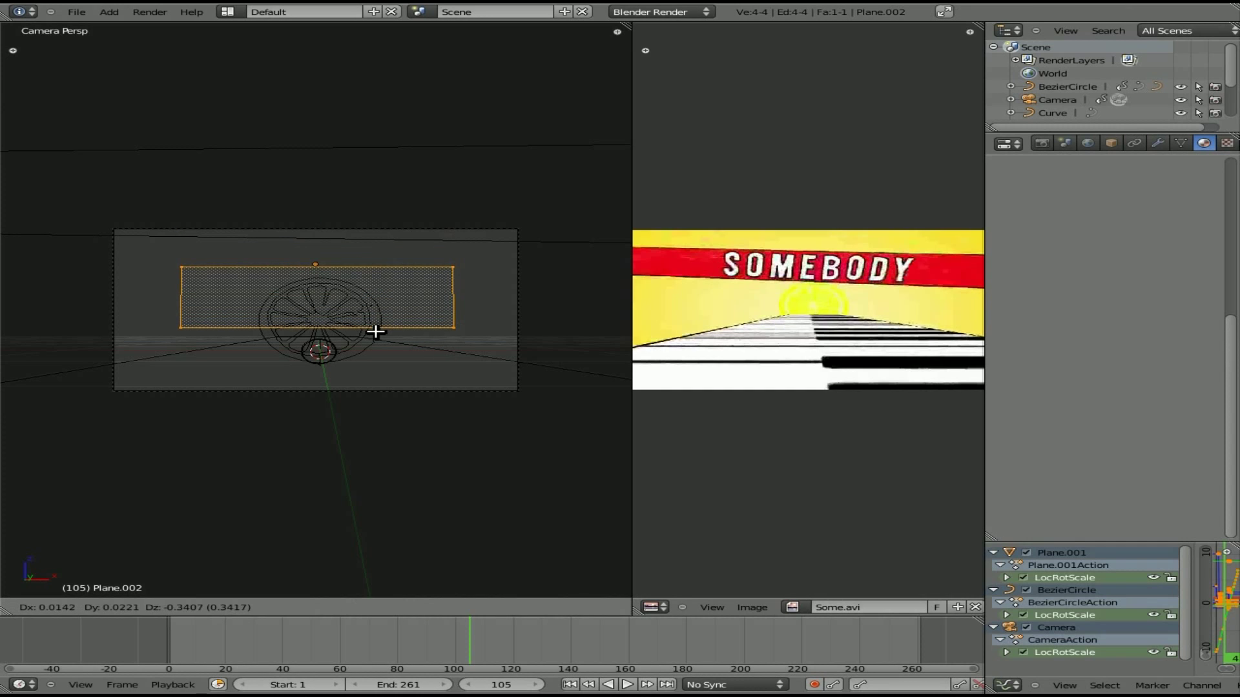
left_click(374, 331)
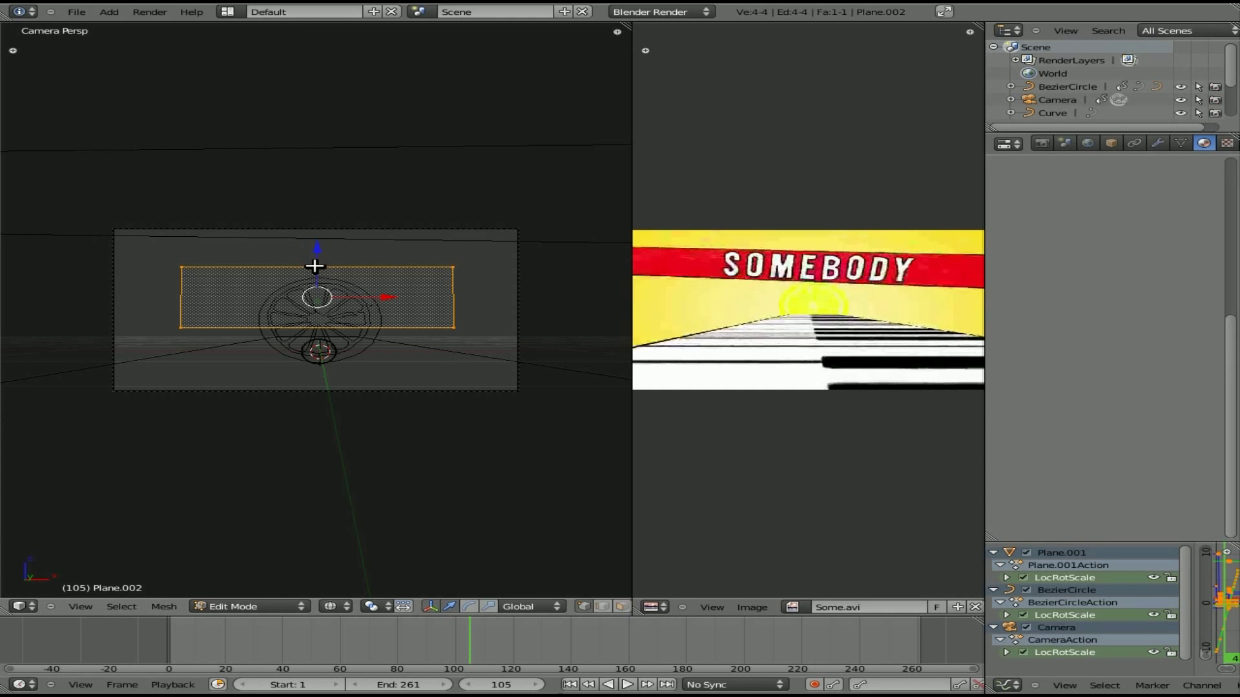
key("Tab")
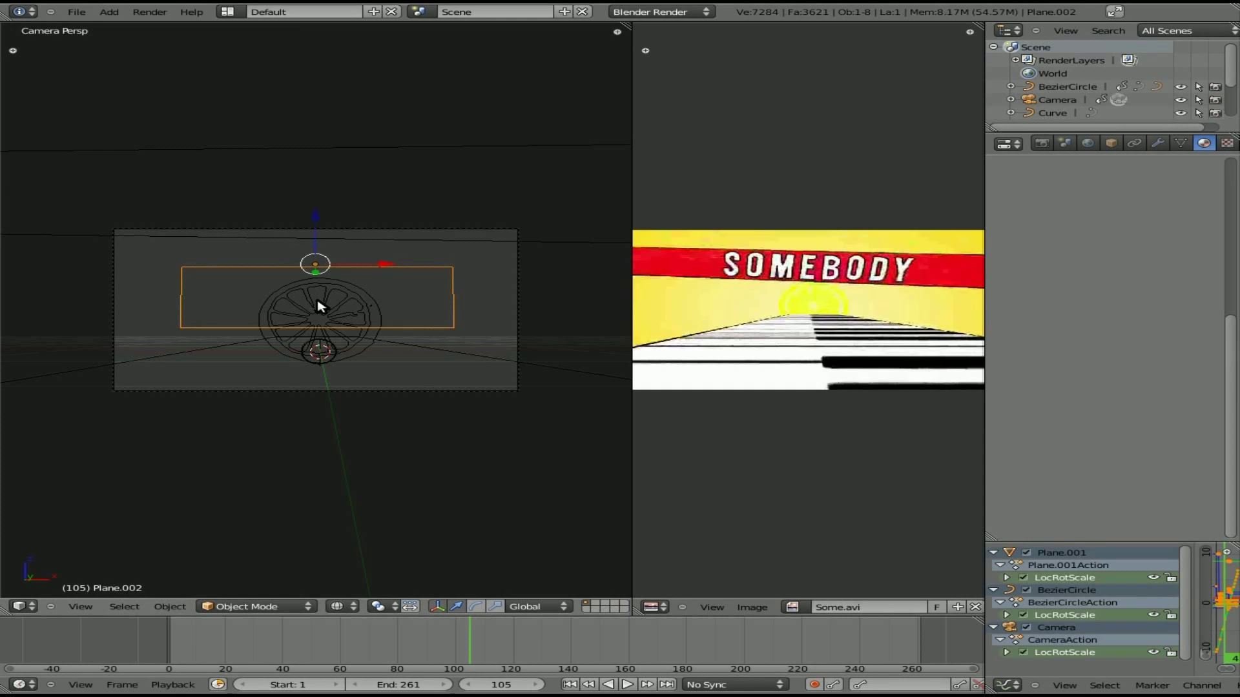
key("g")
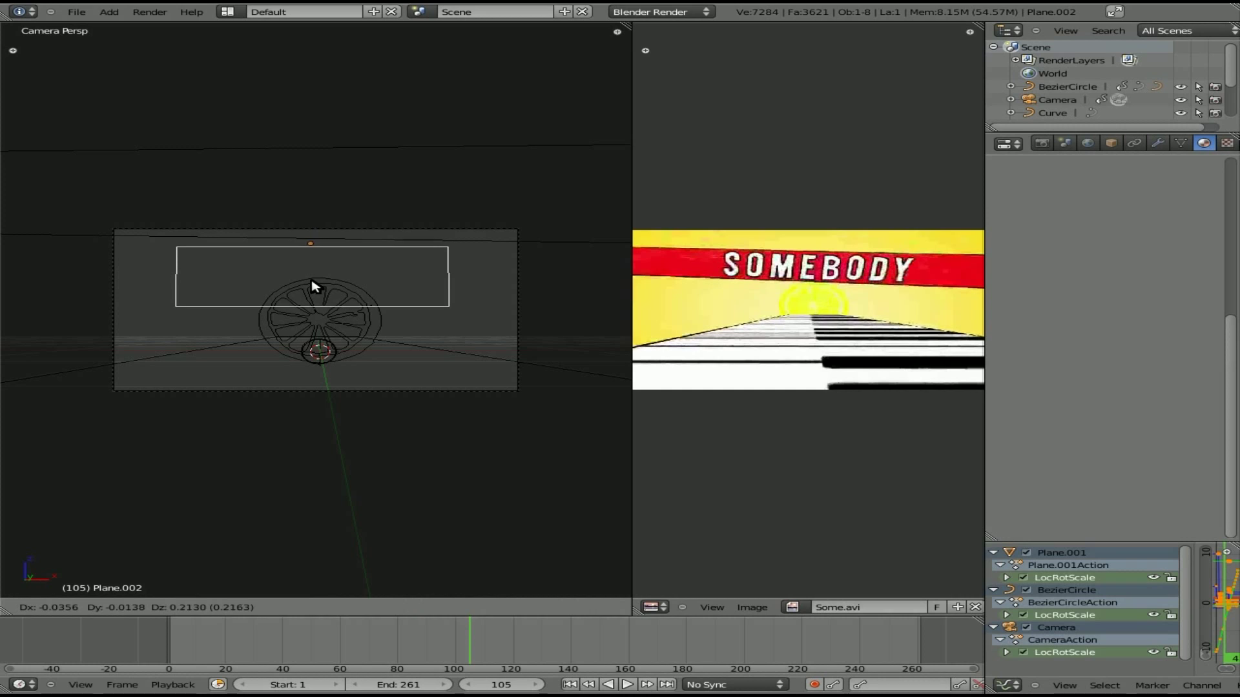
left_click(313, 285)
key("Tab")
right_click(445, 246)
key("Tab")
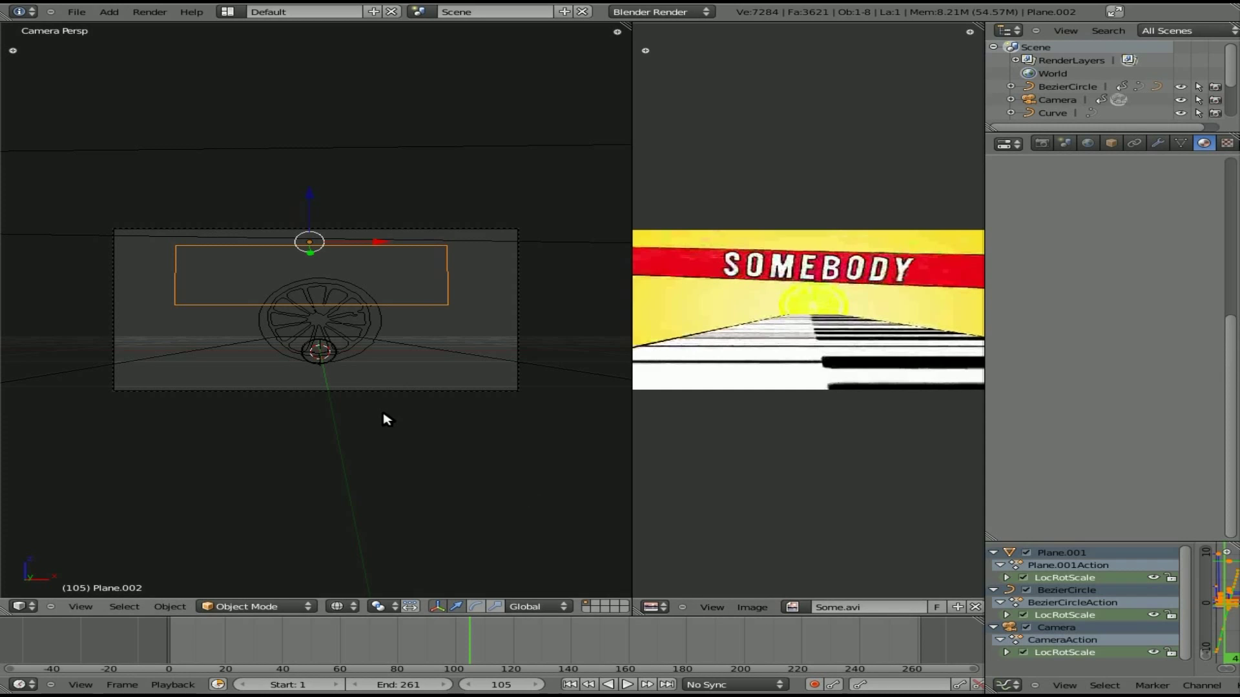
Step: UV-unwrap the whole new sign plane in Edit Mode with all of its vertices selected
key("Tab")
key("a")
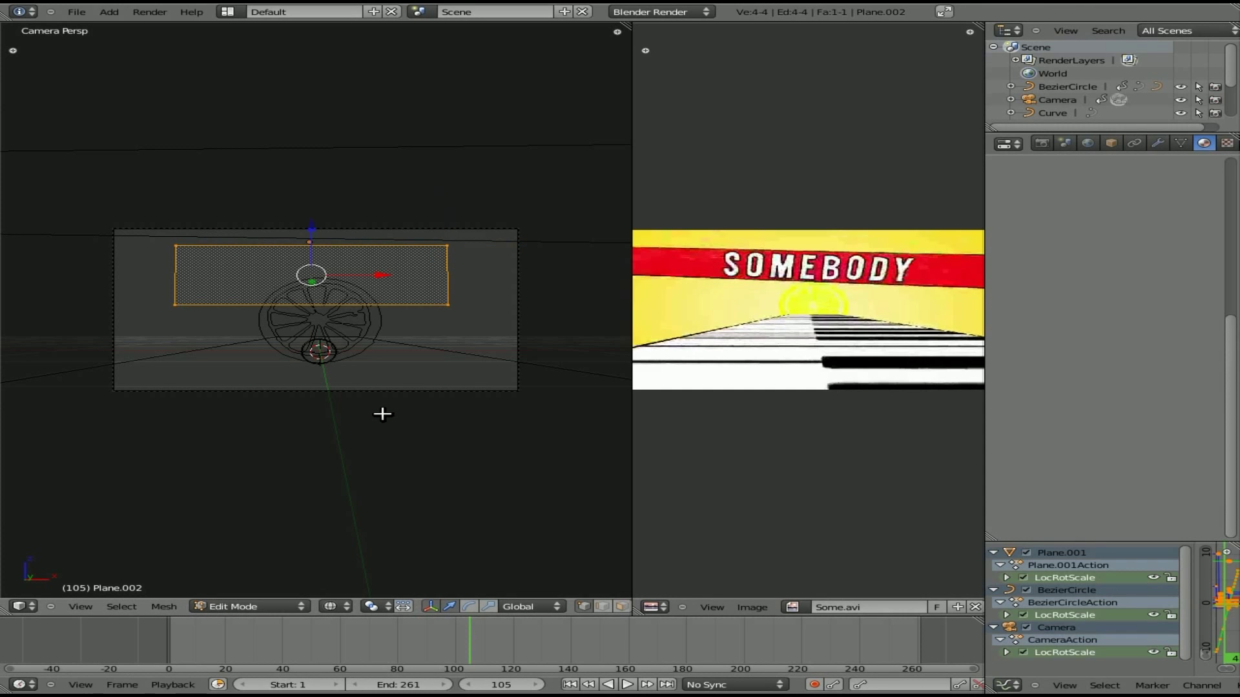
key("u")
left_click(385, 411)
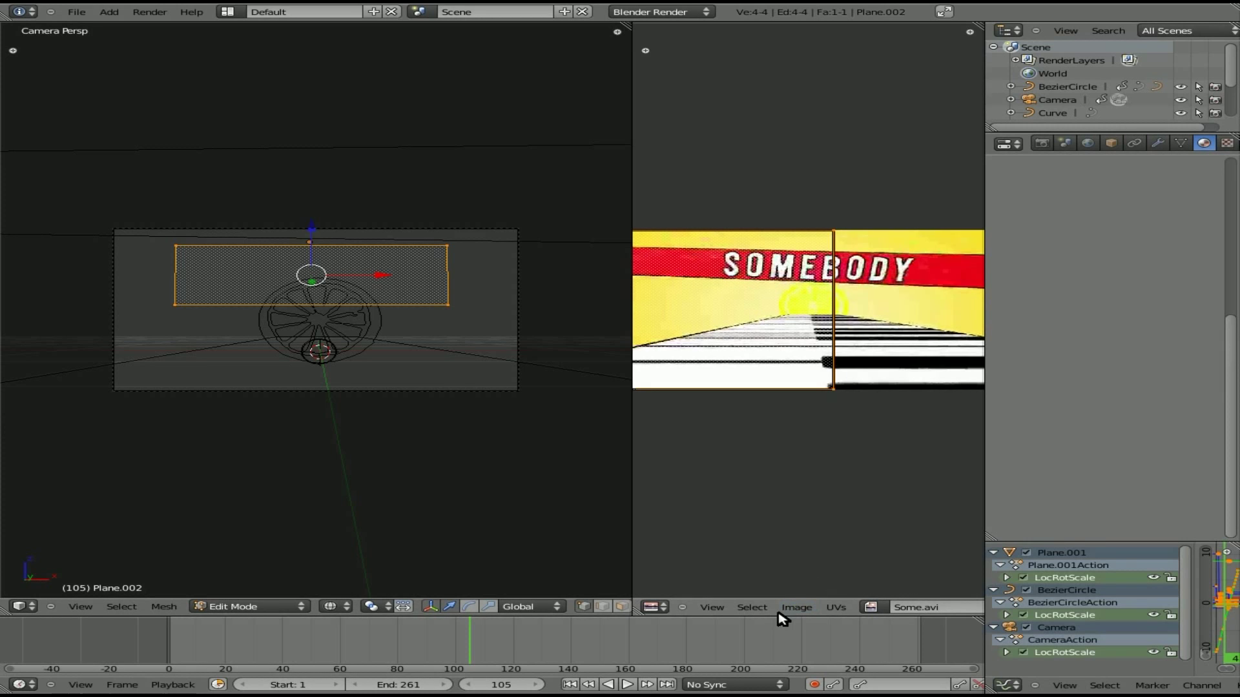
Step: Open sign2.png from the Lemonade_Mouth project files as the image behind the new plane's UV layout
left_click(796, 609)
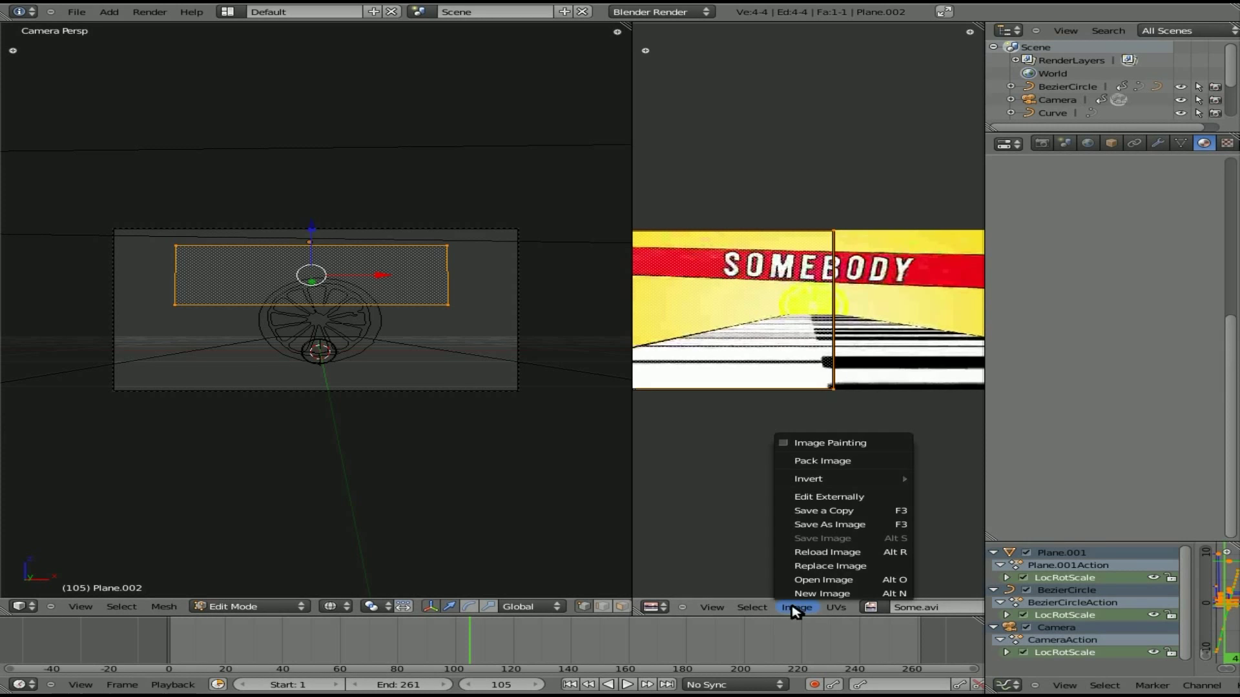
left_click(821, 581)
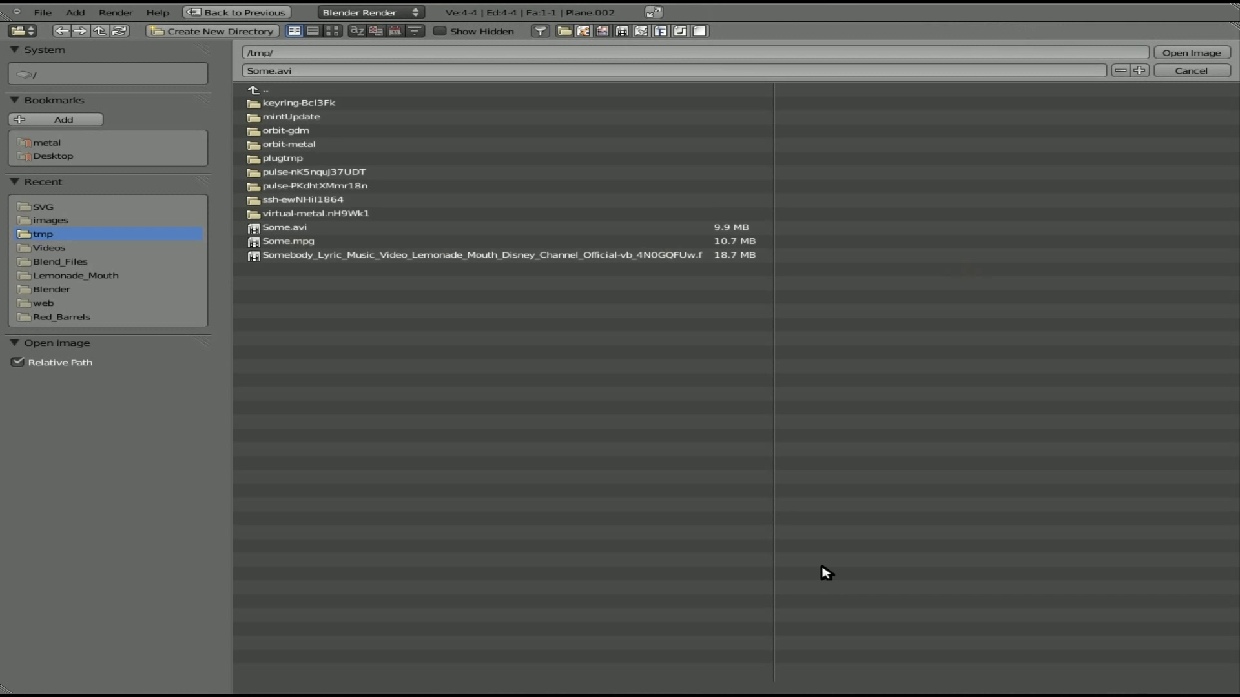
left_click(83, 275)
left_click(281, 103)
left_click(290, 131)
left_click(1191, 53)
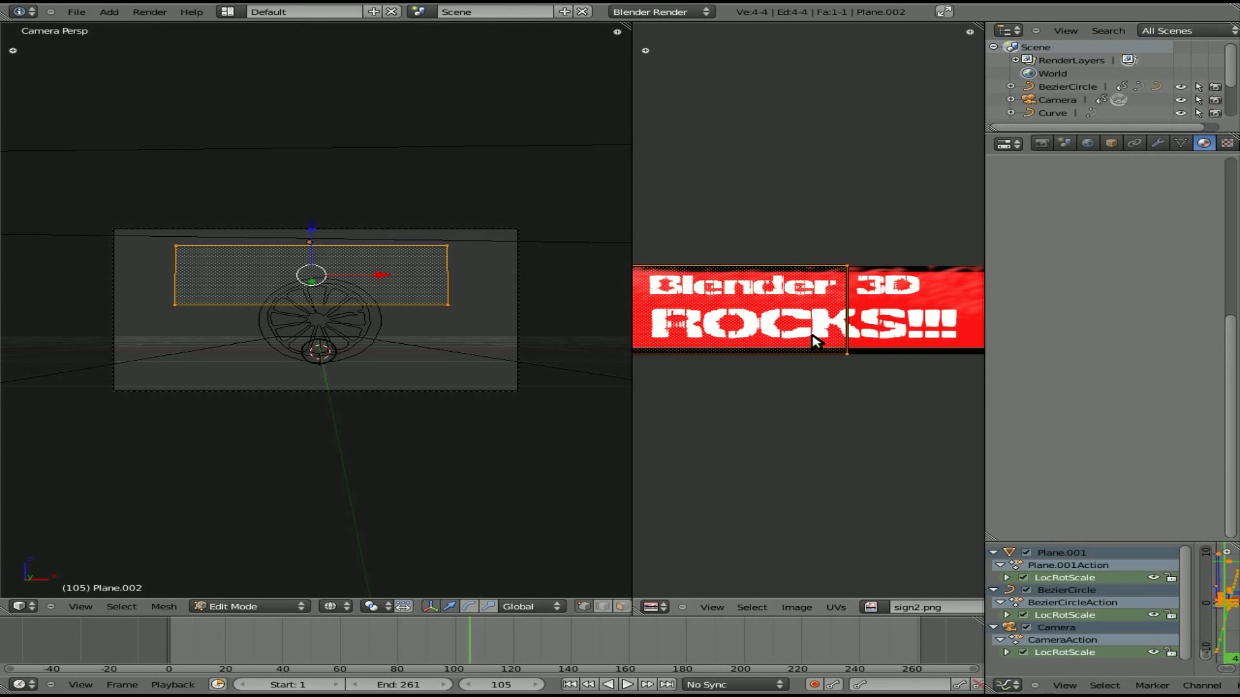
Step: Move the UV layout's right-hand points along X to the right edge of the sign2.png image
scroll(815, 343, "down", 1)
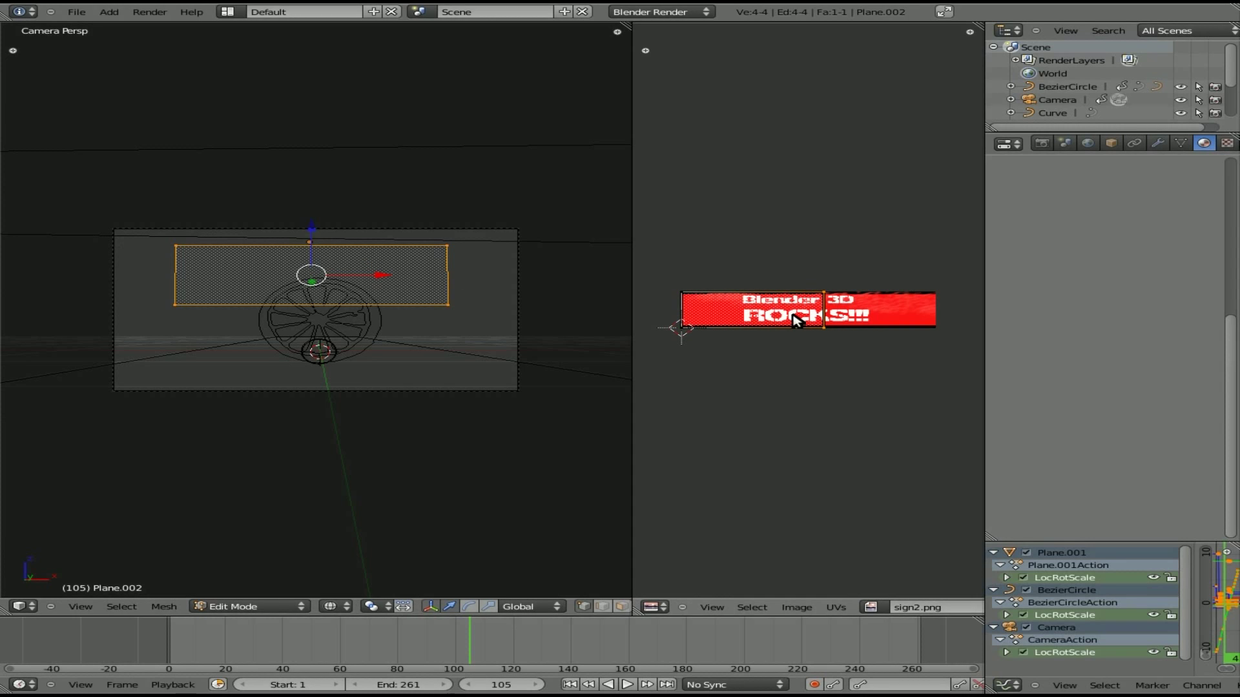
key("g")
key("x")
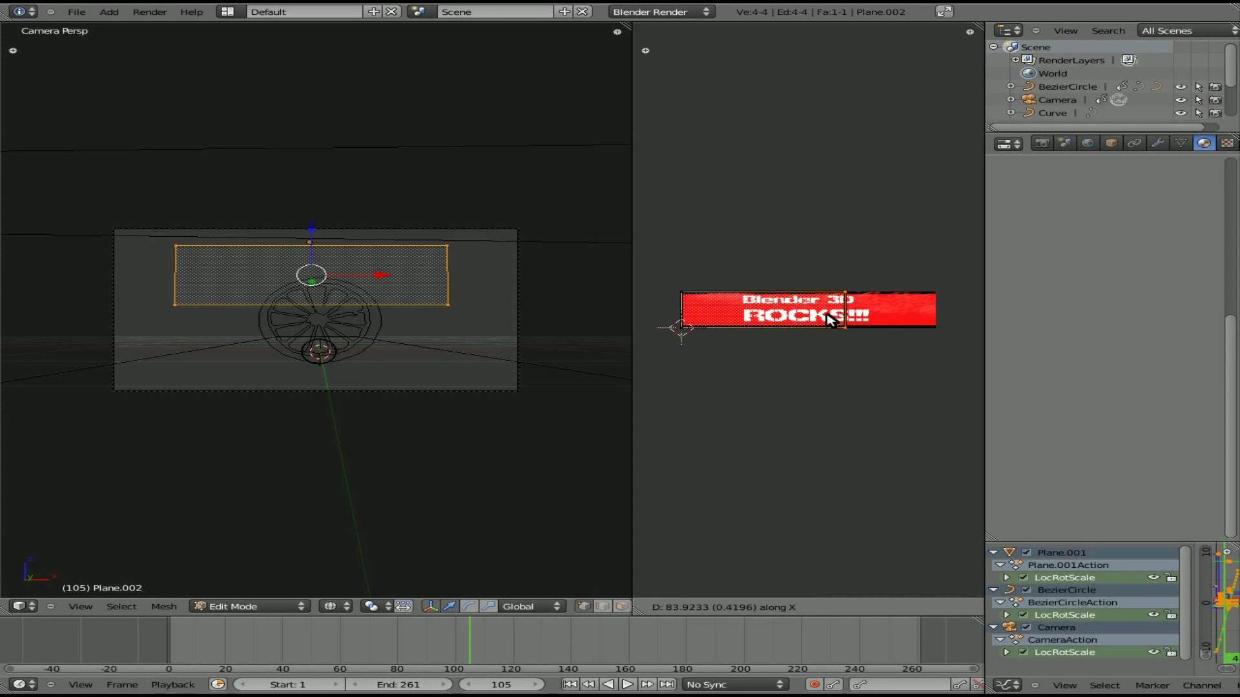
left_click(909, 317)
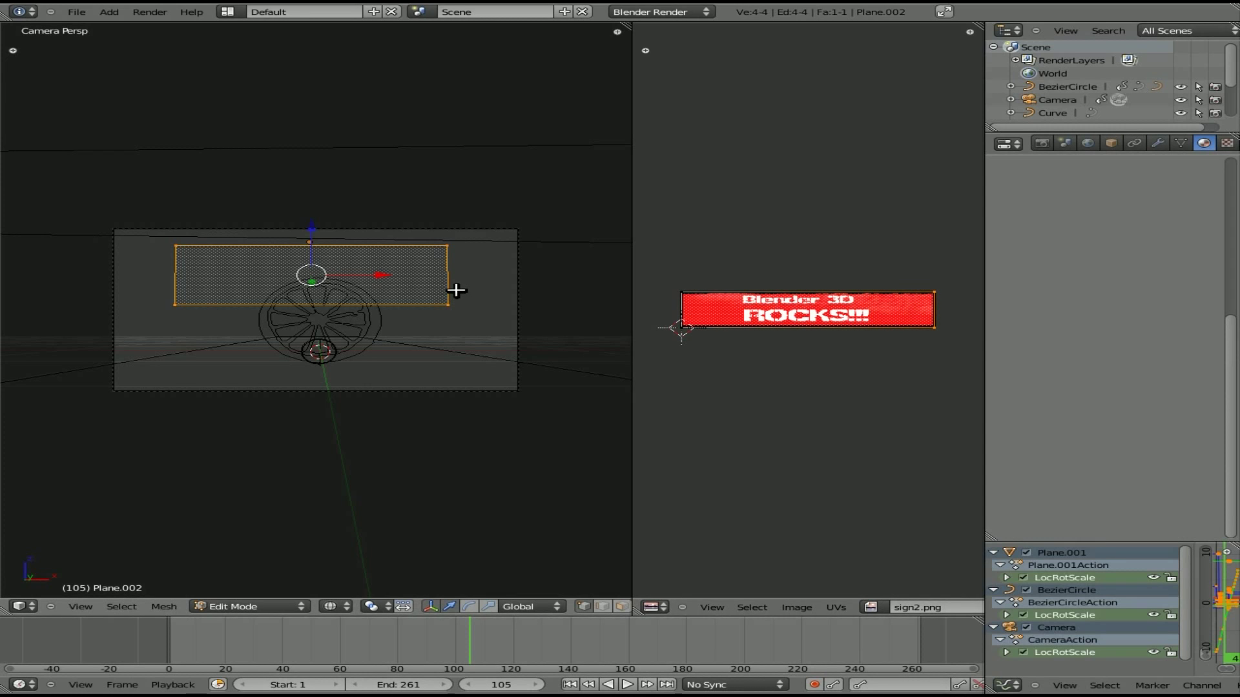
Step: Leave Edit Mode on the new sign plane and test-render frame 105
key("Tab")
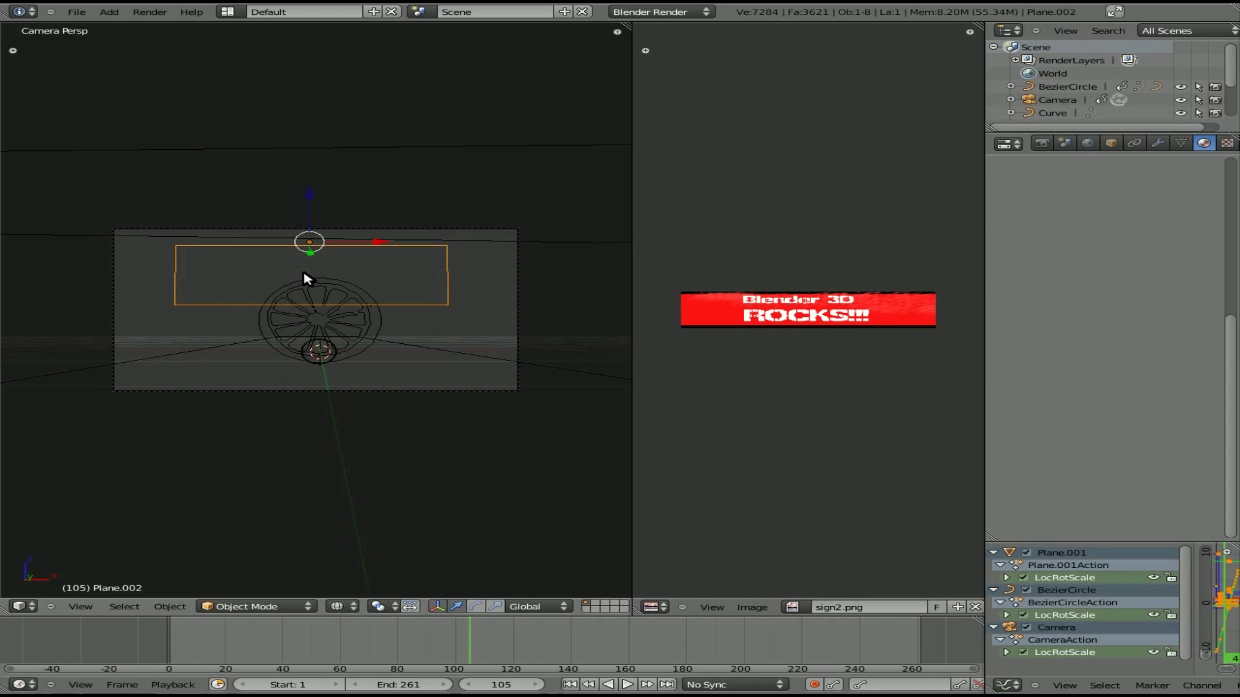
key("F12")
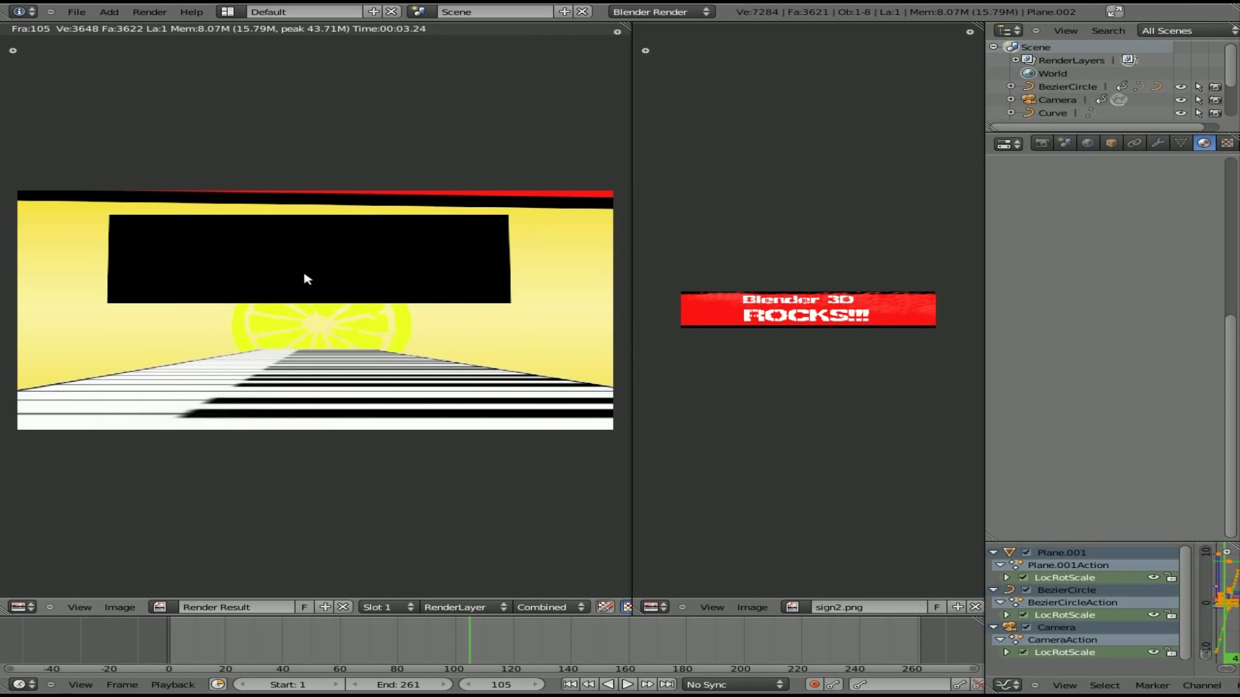
key("Escape")
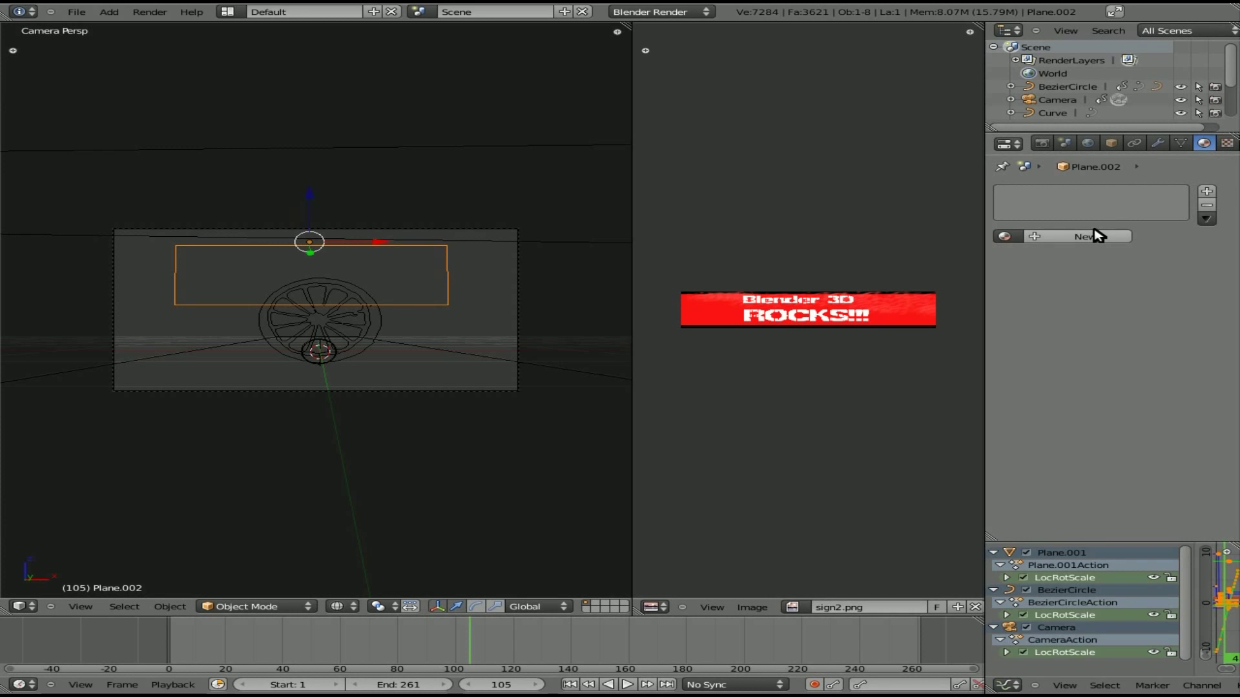
Step: Give the new sign plane a new material with Shadeless and Face Textures enabled, and test-render it
left_click(1100, 236)
scroll(1124, 399, "down", 5)
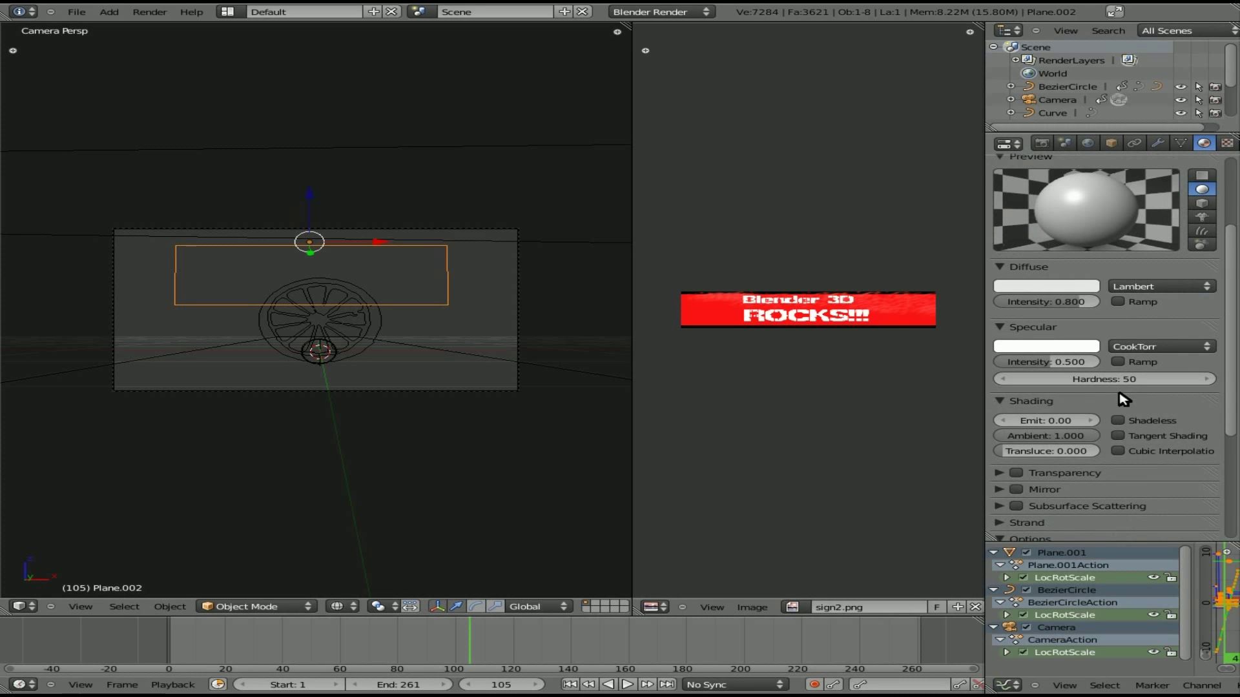
left_click(1118, 421)
scroll(1124, 414, "down", 4)
left_click(1127, 387)
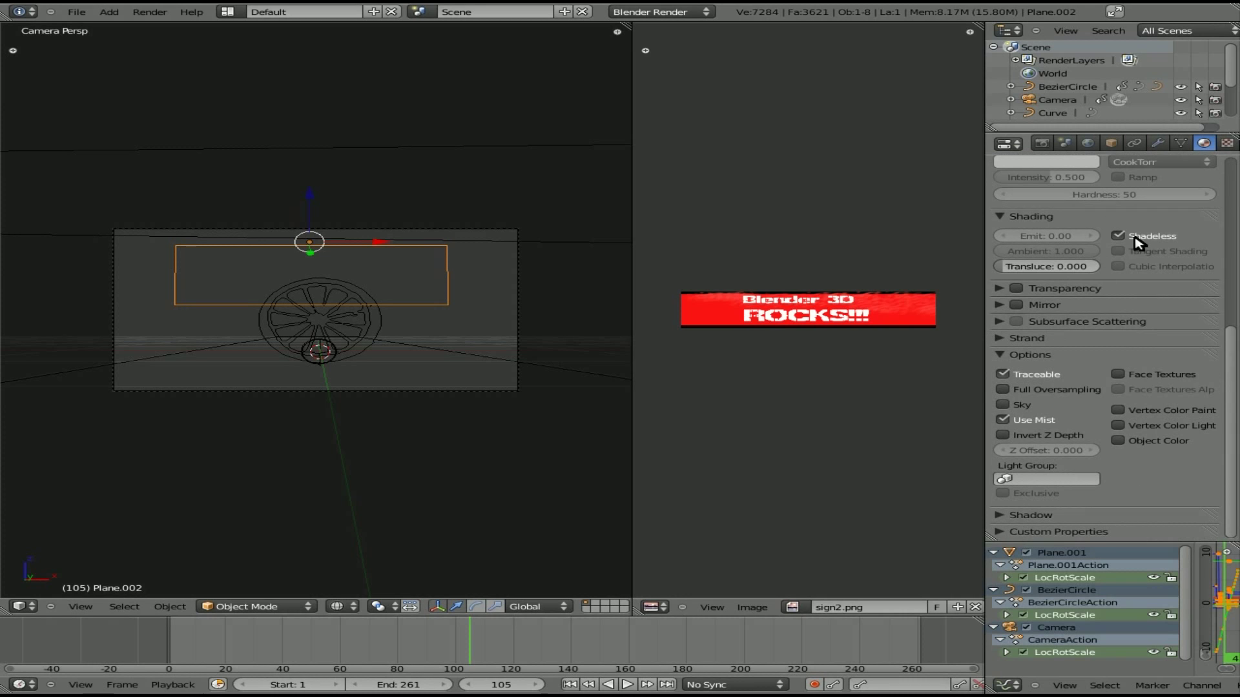
left_click(1119, 375)
key("F12")
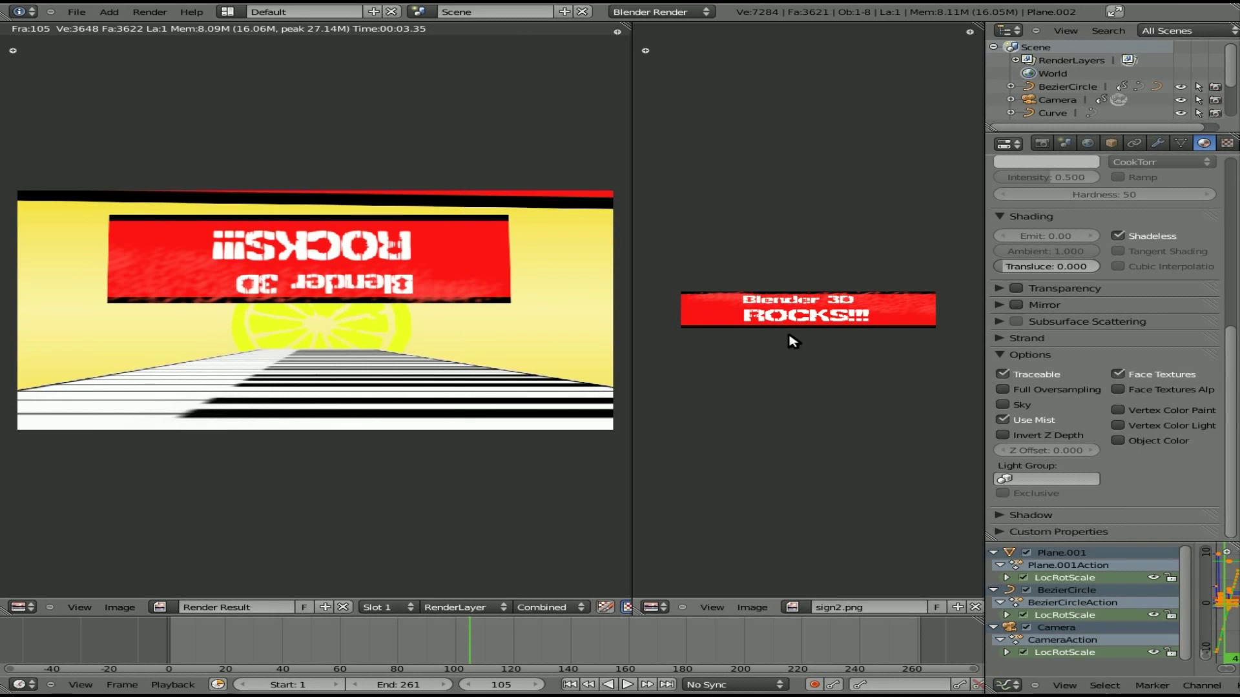
key("Escape")
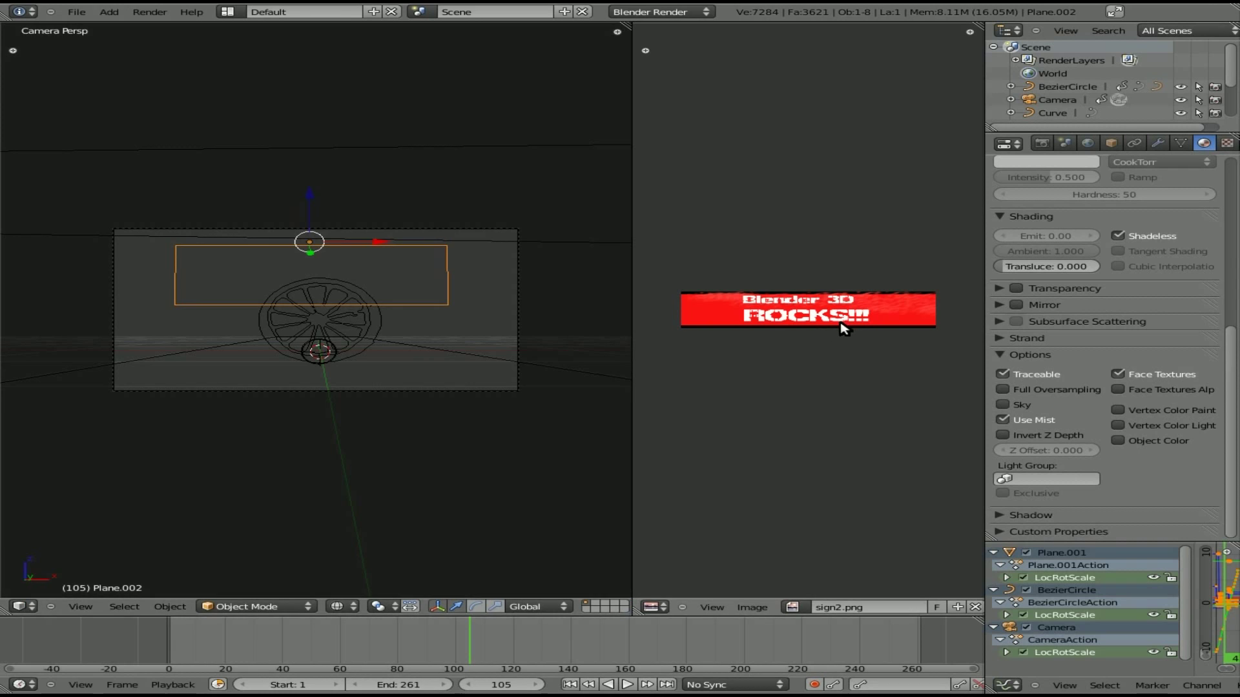
Step: Rotate the new sign plane's whole UV layout 180 degrees over sign2.png and test-render frame 105
key("Tab")
key("a")
key("r")
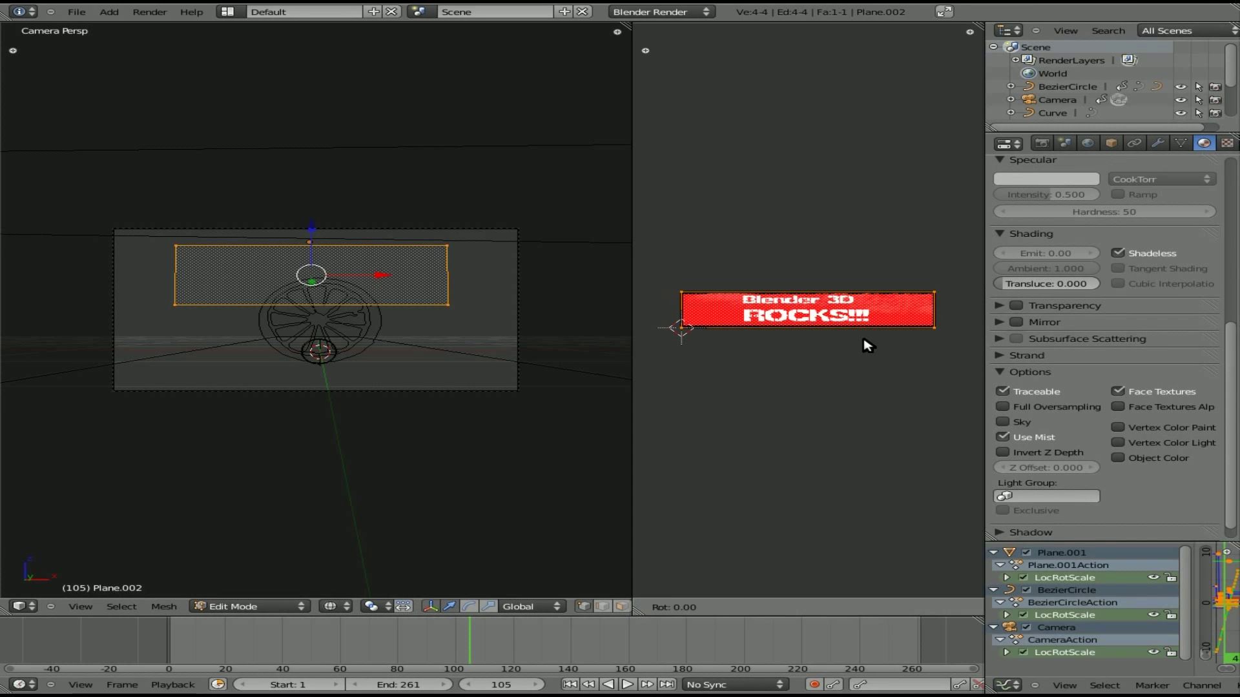
type("180")
key("Return")
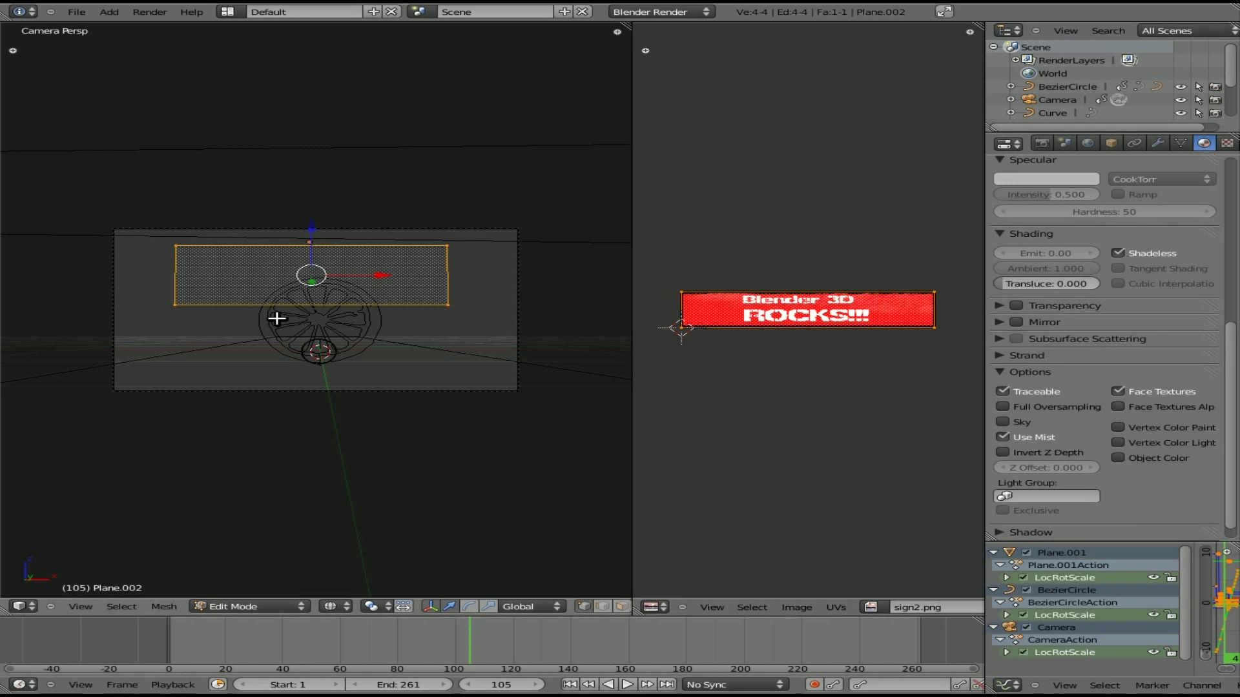
key("F12")
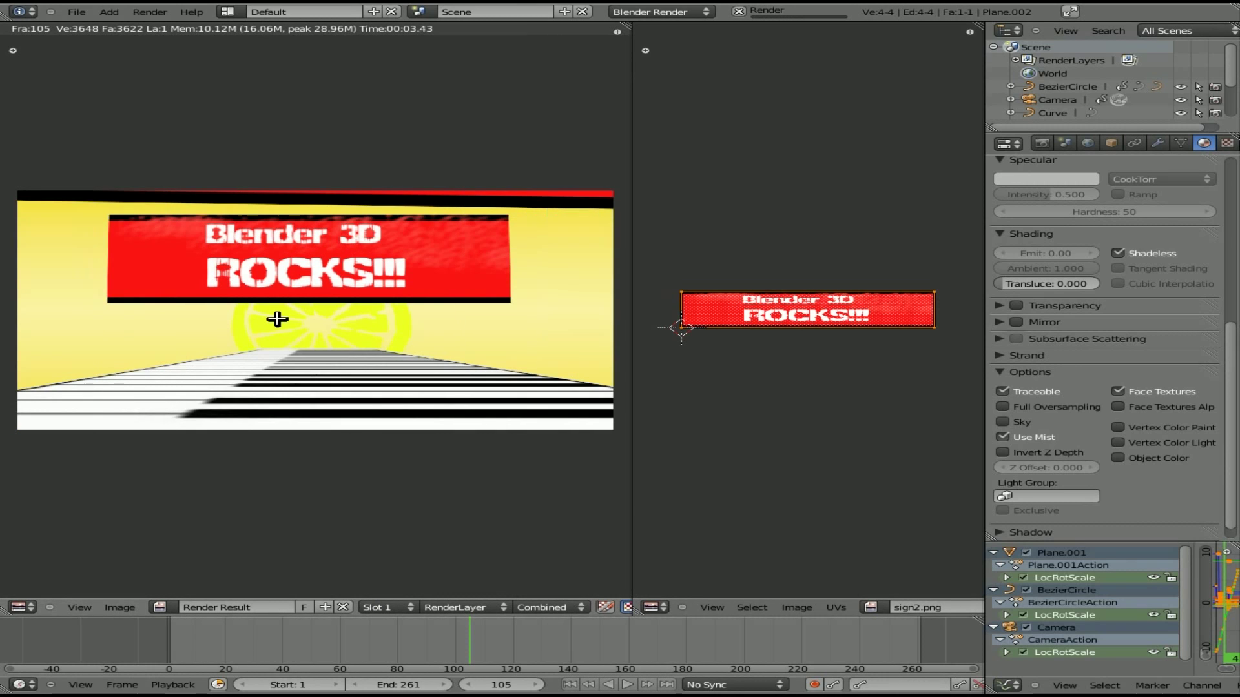
key("Escape")
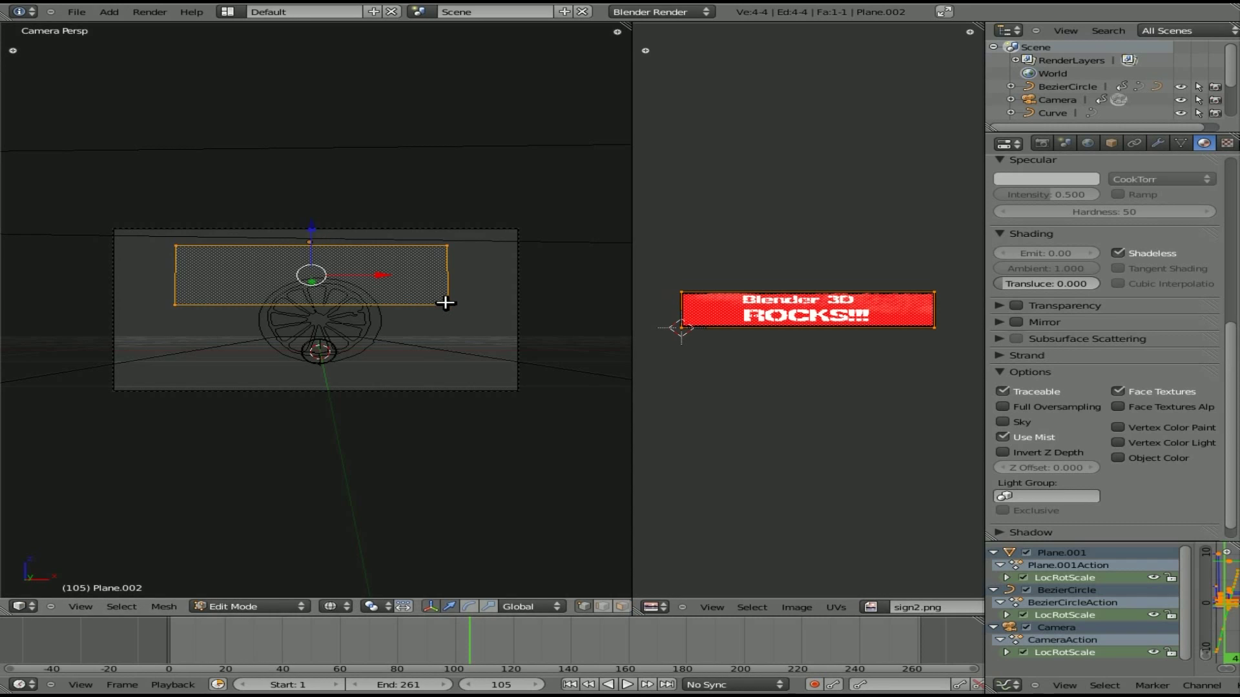
Step: Move the sign plane's four corner vertices outward past the camera frame's sides to form a narrower, slanted banner, and test-render it
right_click(447, 304)
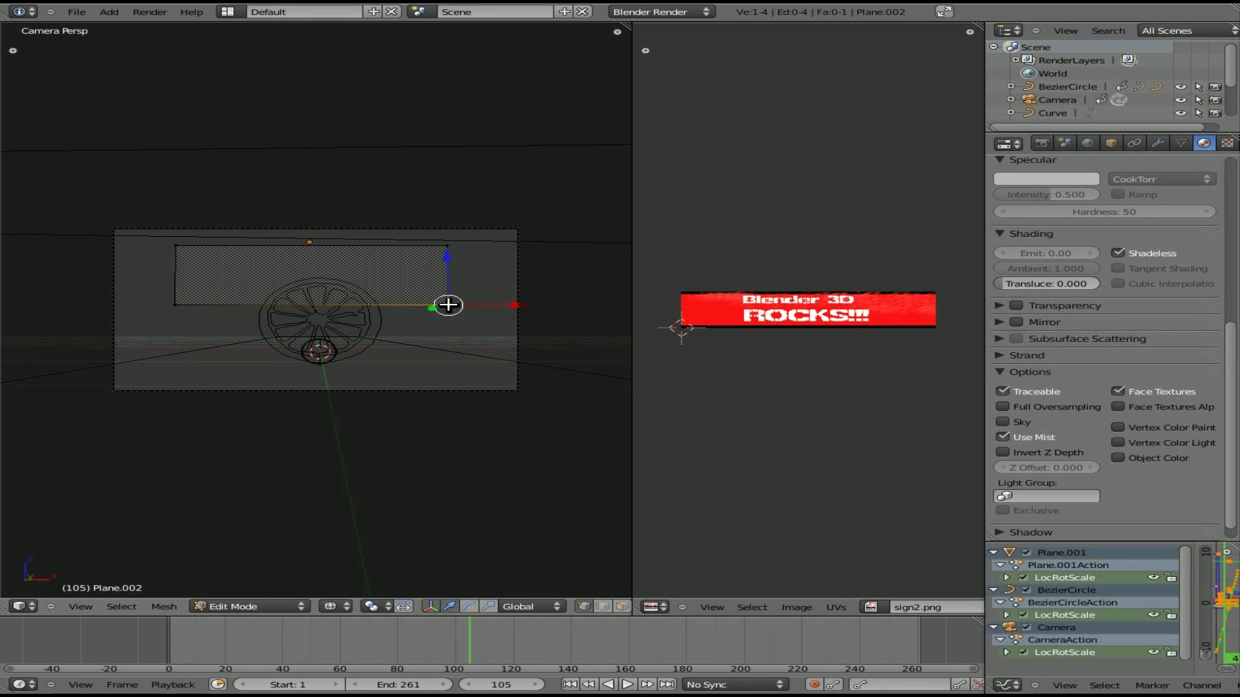
key("g")
left_click(587, 278)
right_click(479, 246)
key("g")
left_click(571, 244)
right_click(173, 305)
key("g")
left_click(87, 286)
right_click(177, 244)
key("g")
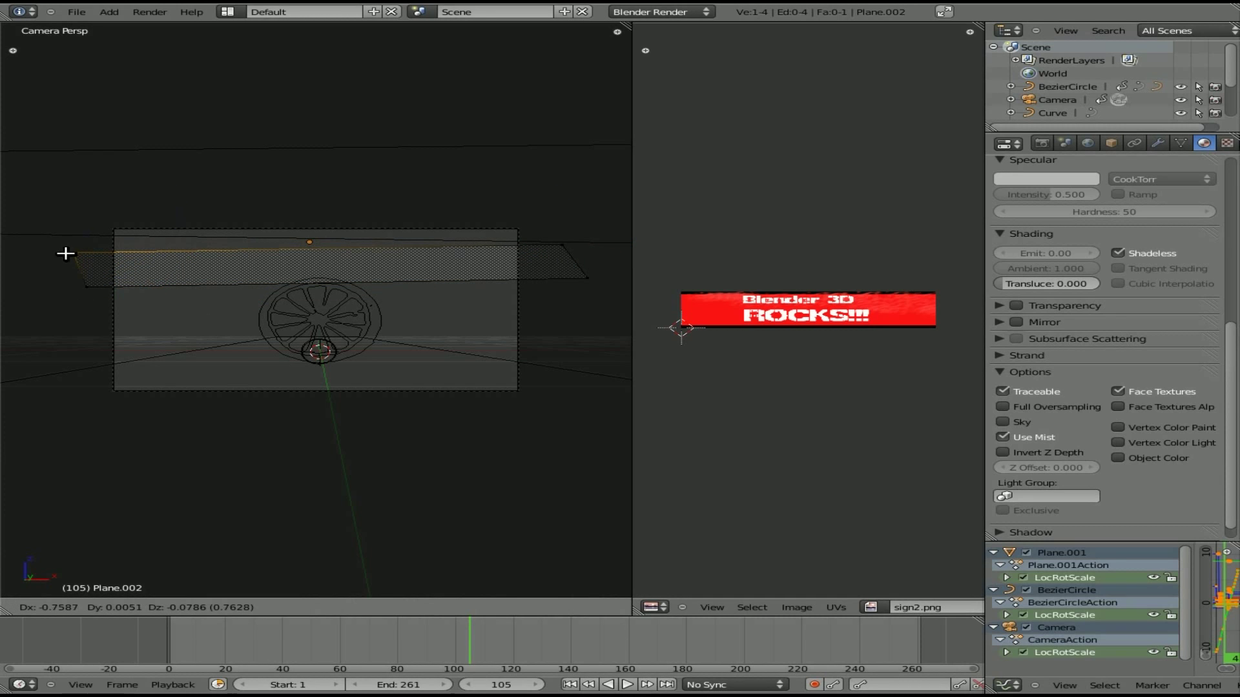
left_click(63, 254)
key("F12")
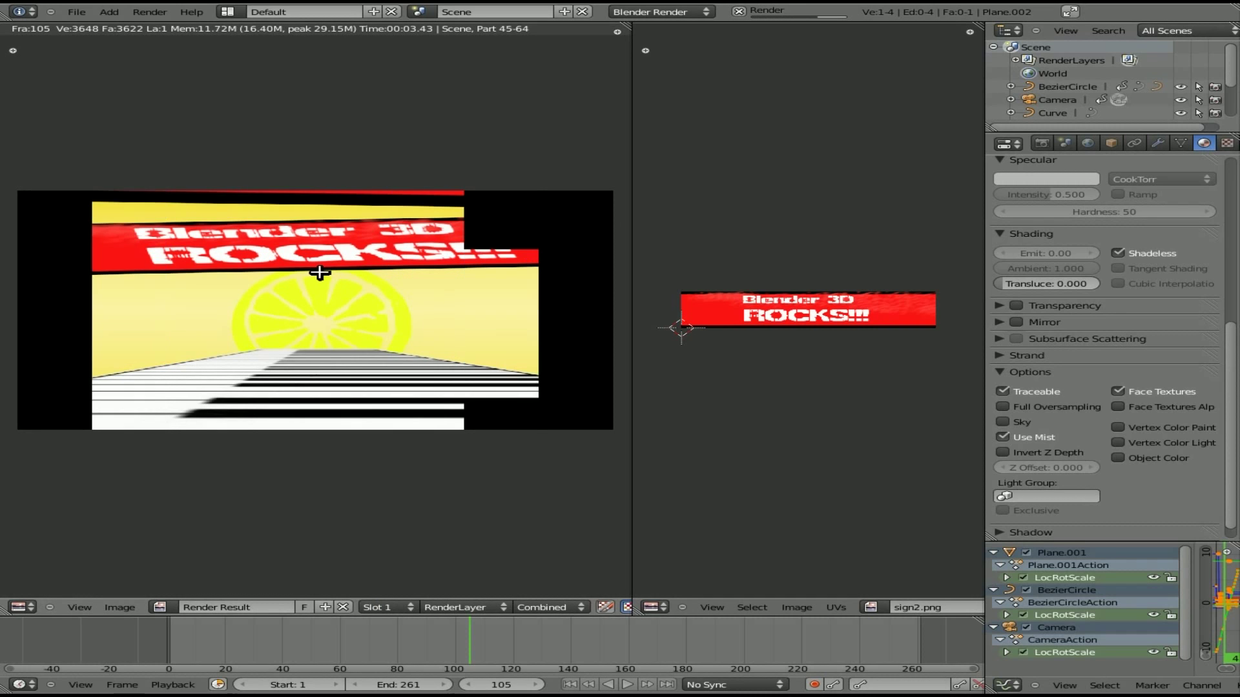
key("Escape")
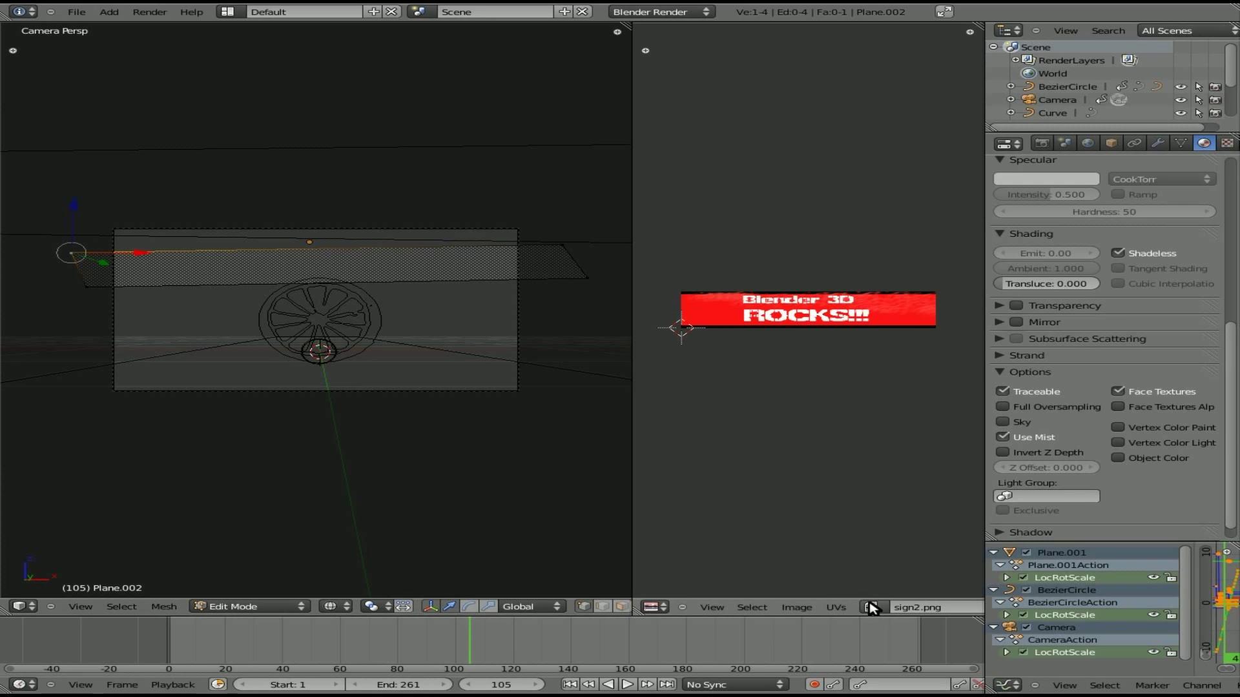
Step: Return to Object Mode, show the reference clip Some.avi in place of sign2.png, and render frame 105 for comparison
key("Tab")
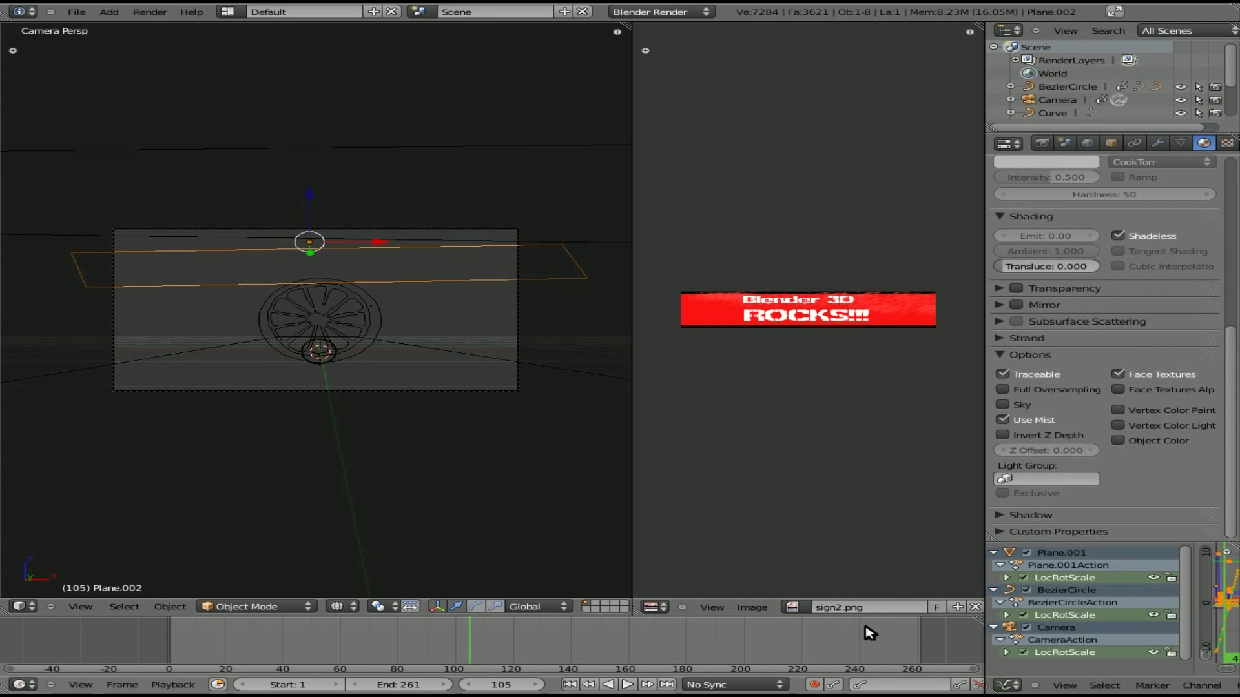
left_click(792, 607)
left_click(818, 515)
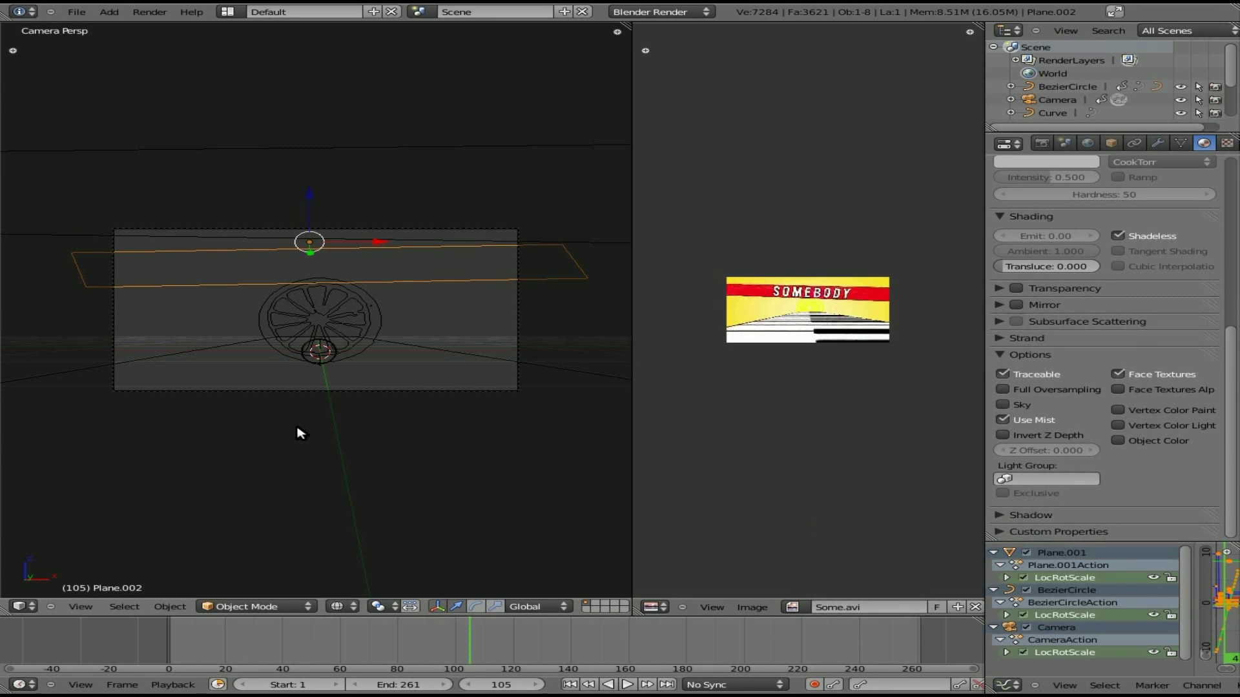
key("F12")
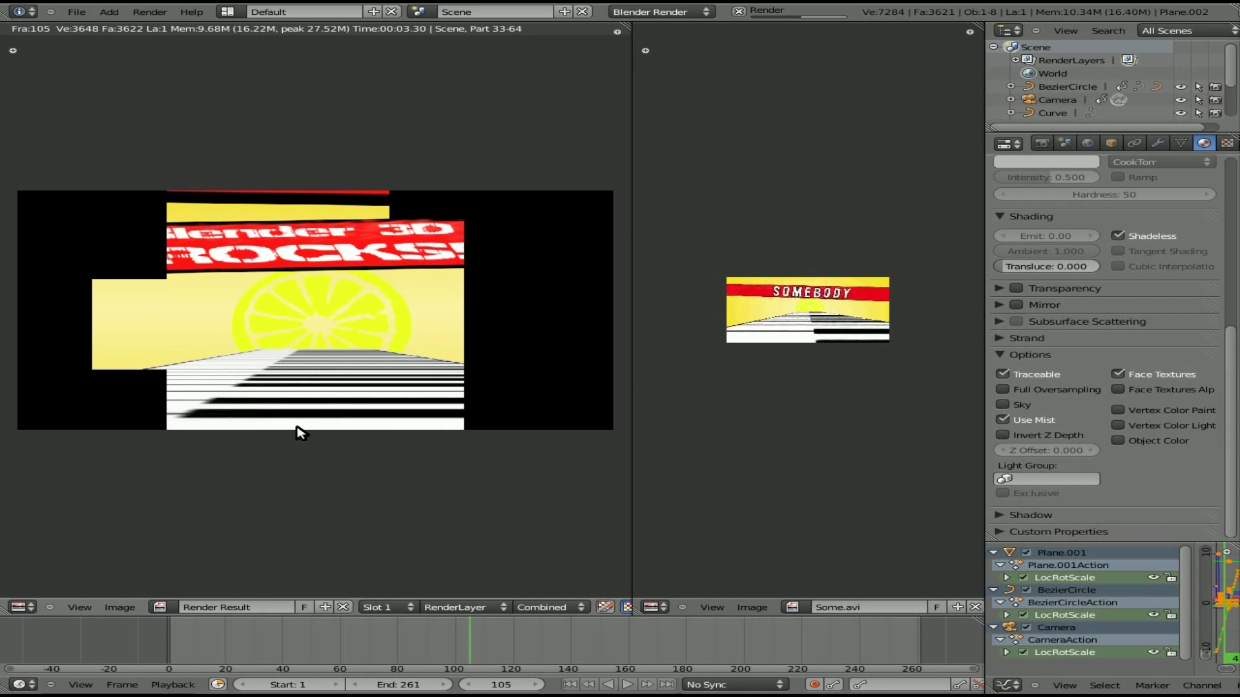
key("Escape")
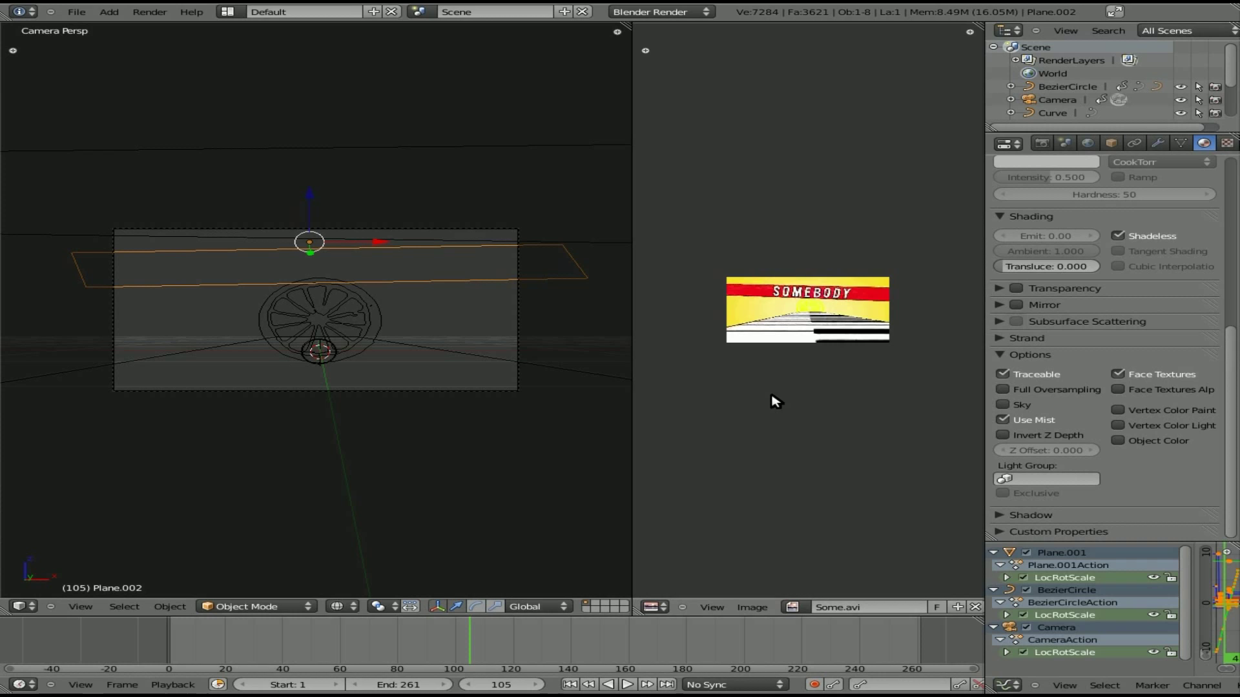
Step: Insert a LocRotScale keyframe for the second sign plane at frame 105
scroll(775, 401, "up", 3)
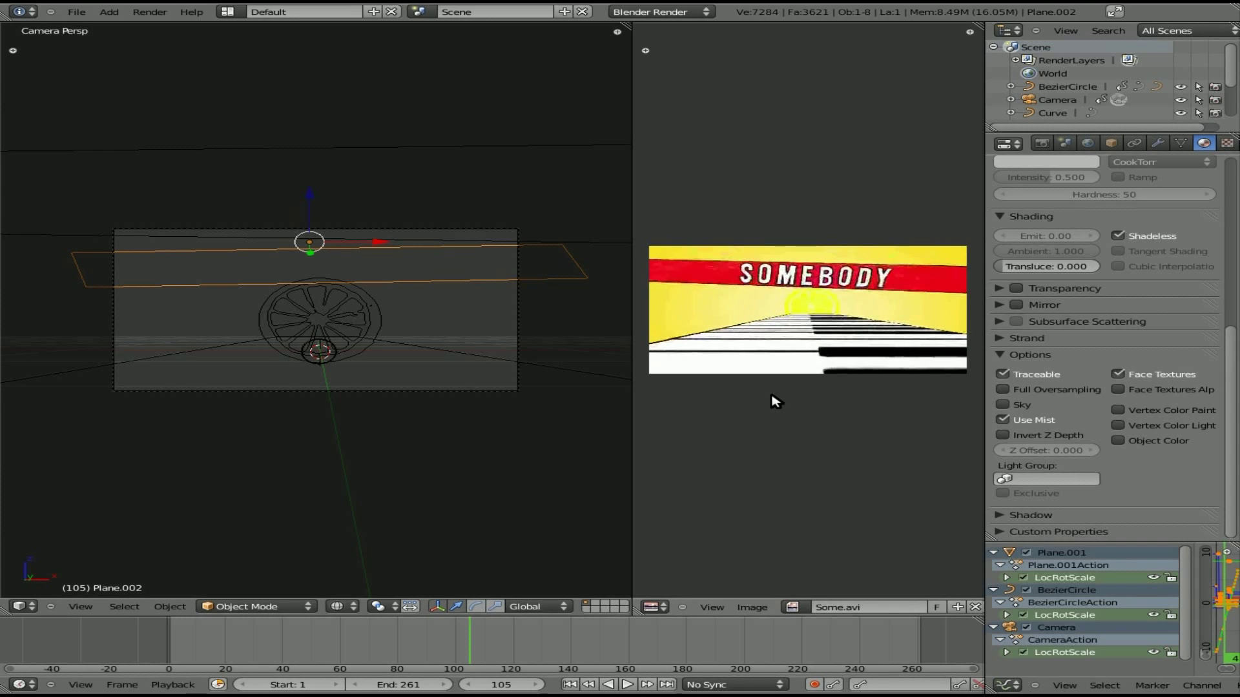
key("i")
left_click(463, 364)
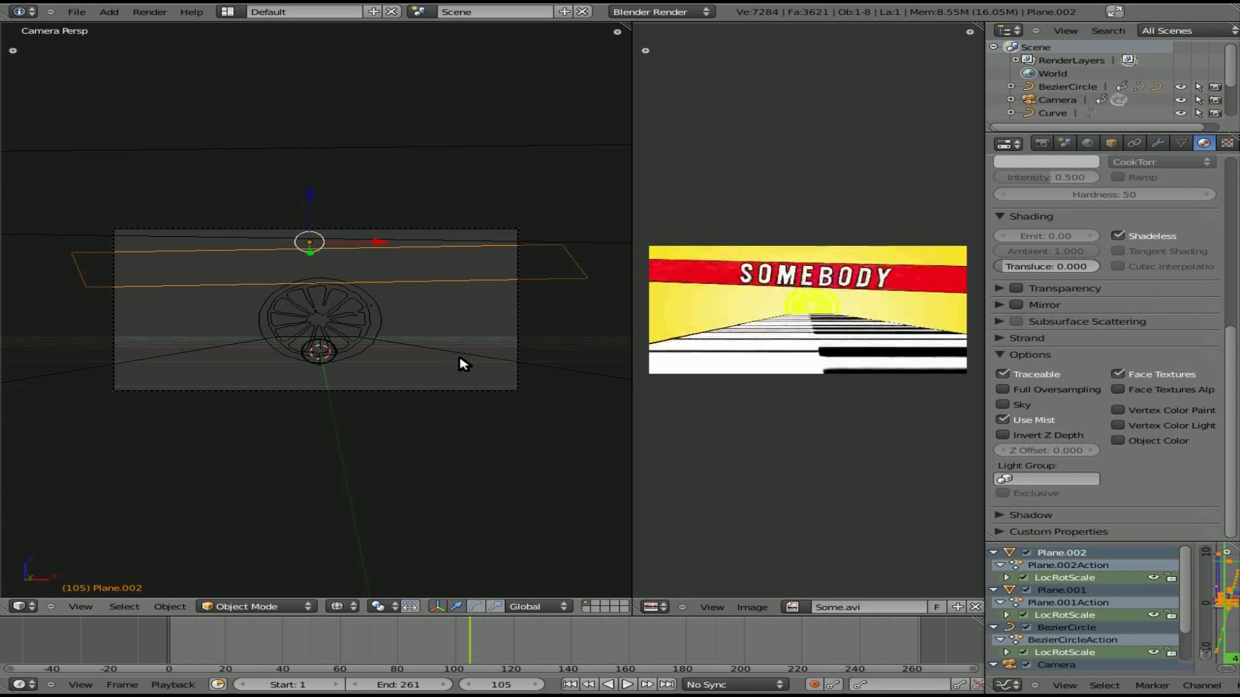
Step: Try swinging the second sign plane up around its top edge in side view at frame 100
key("Down")
key("Right")
key("Right")
key("Right")
key("Right")
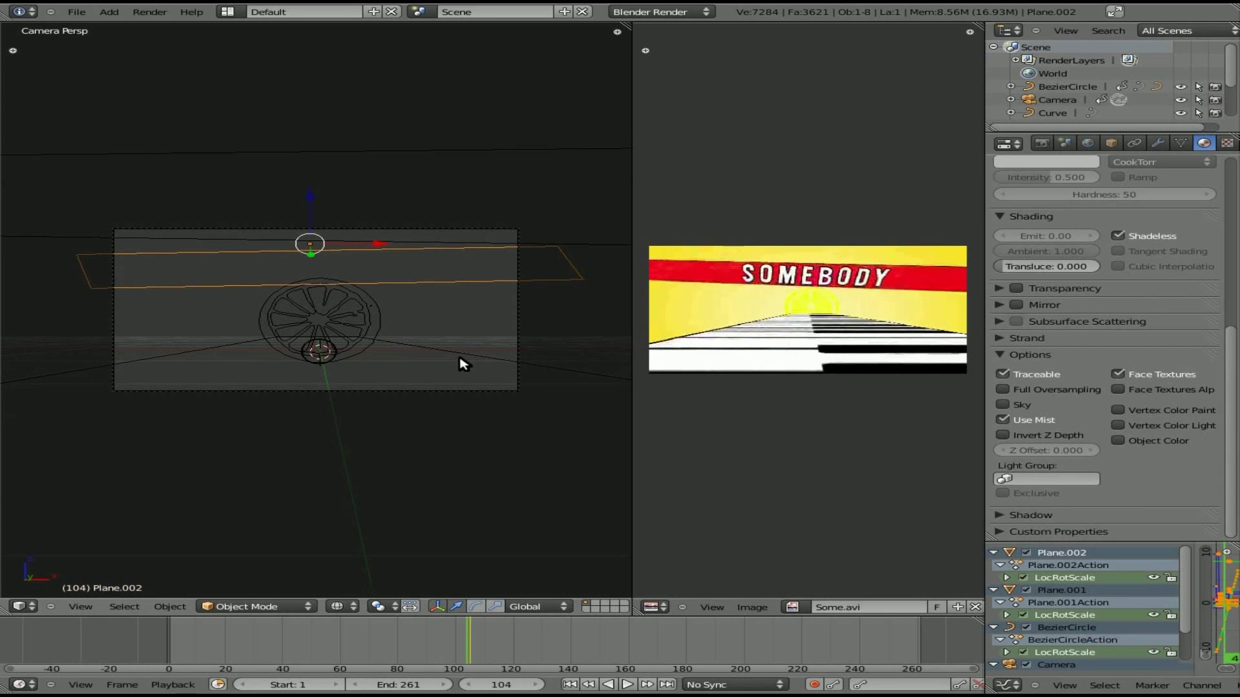
key("Right")
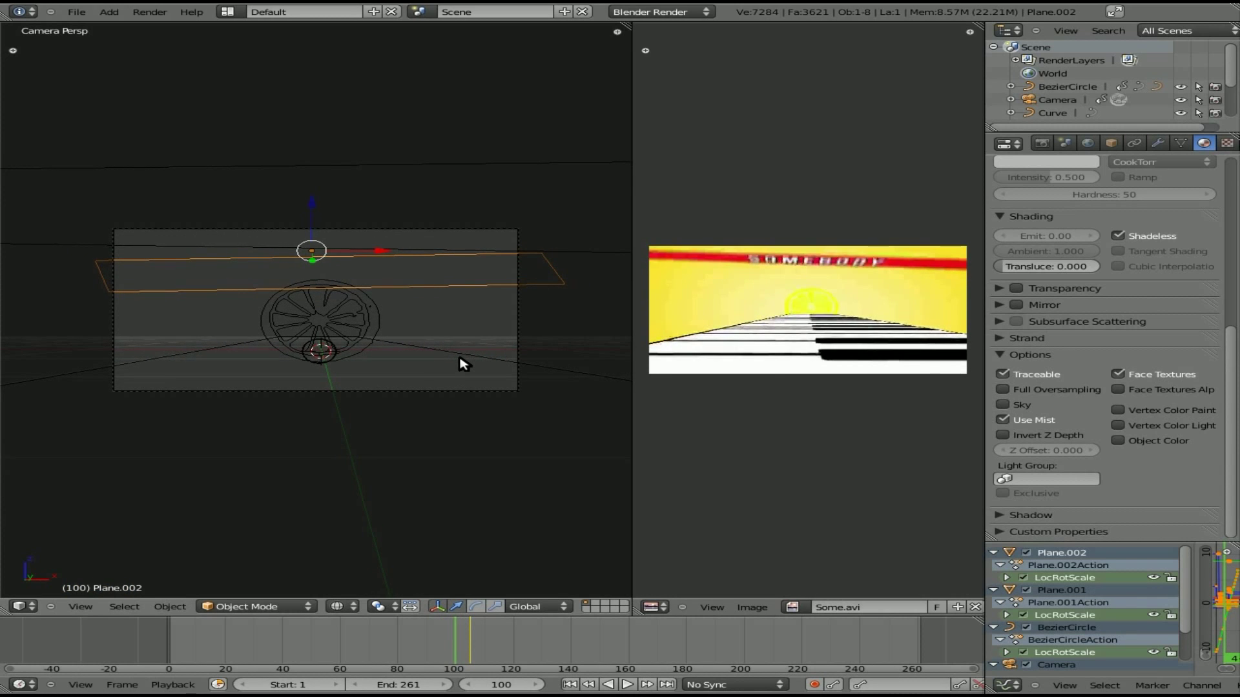
key("KP_3")
key("r")
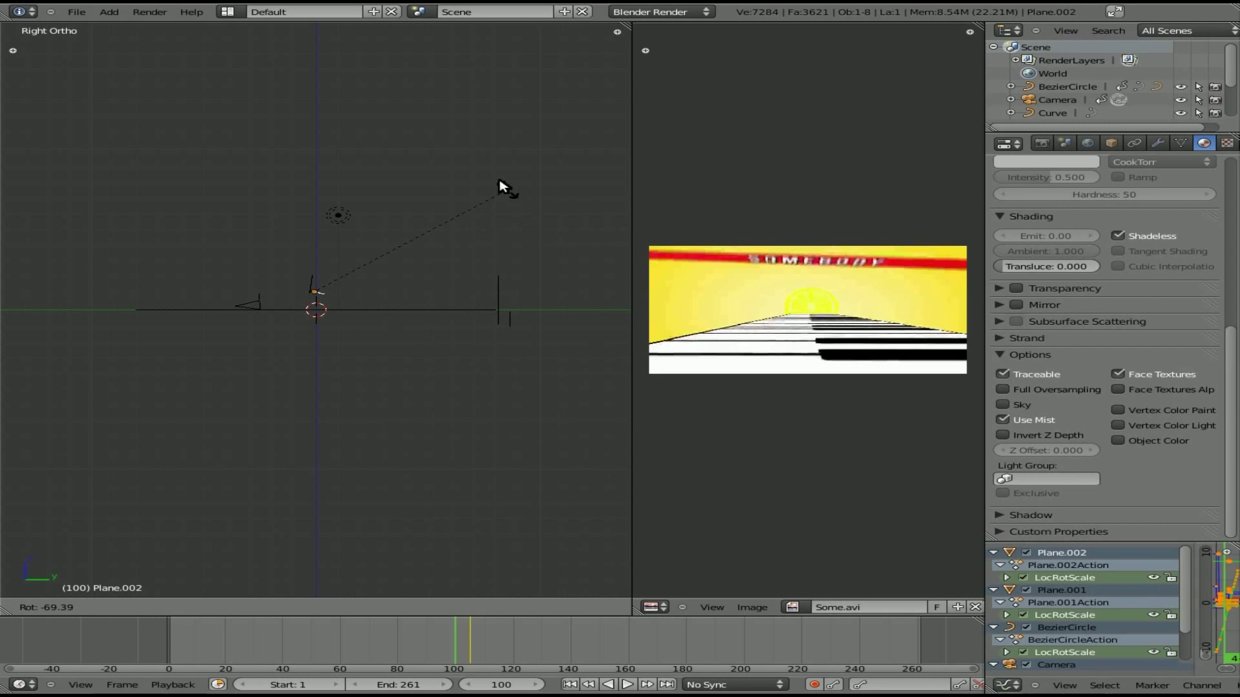
left_click(466, 154)
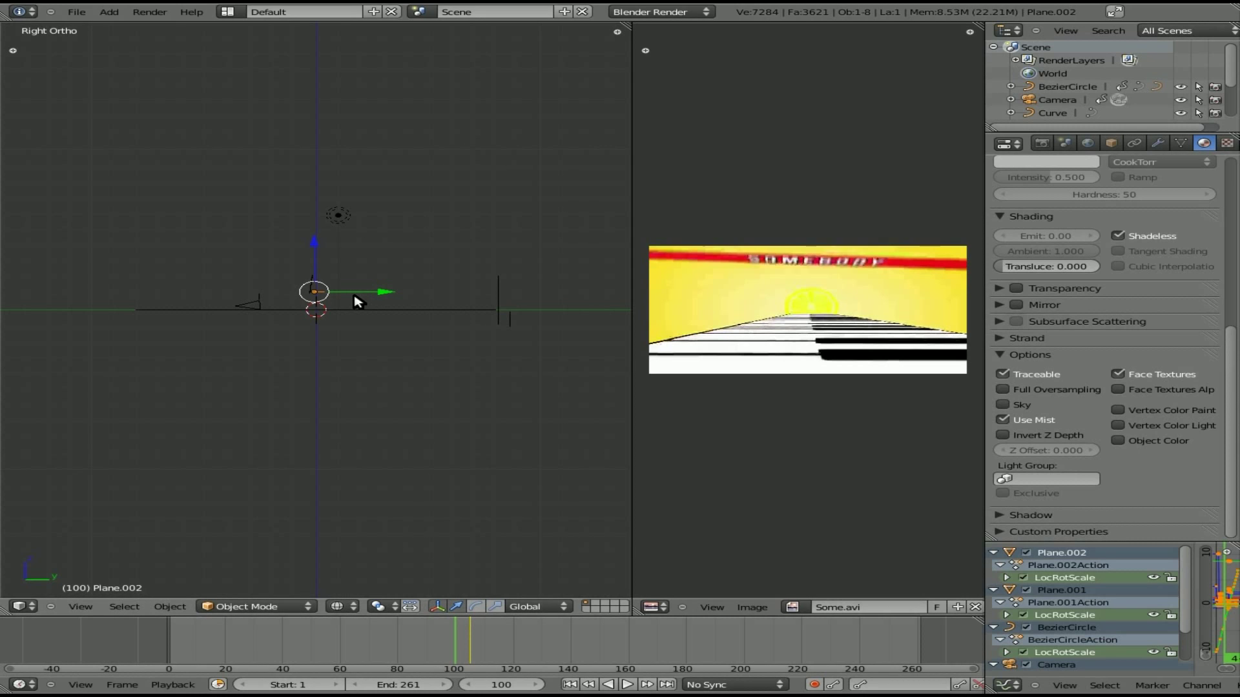
key("KP_0")
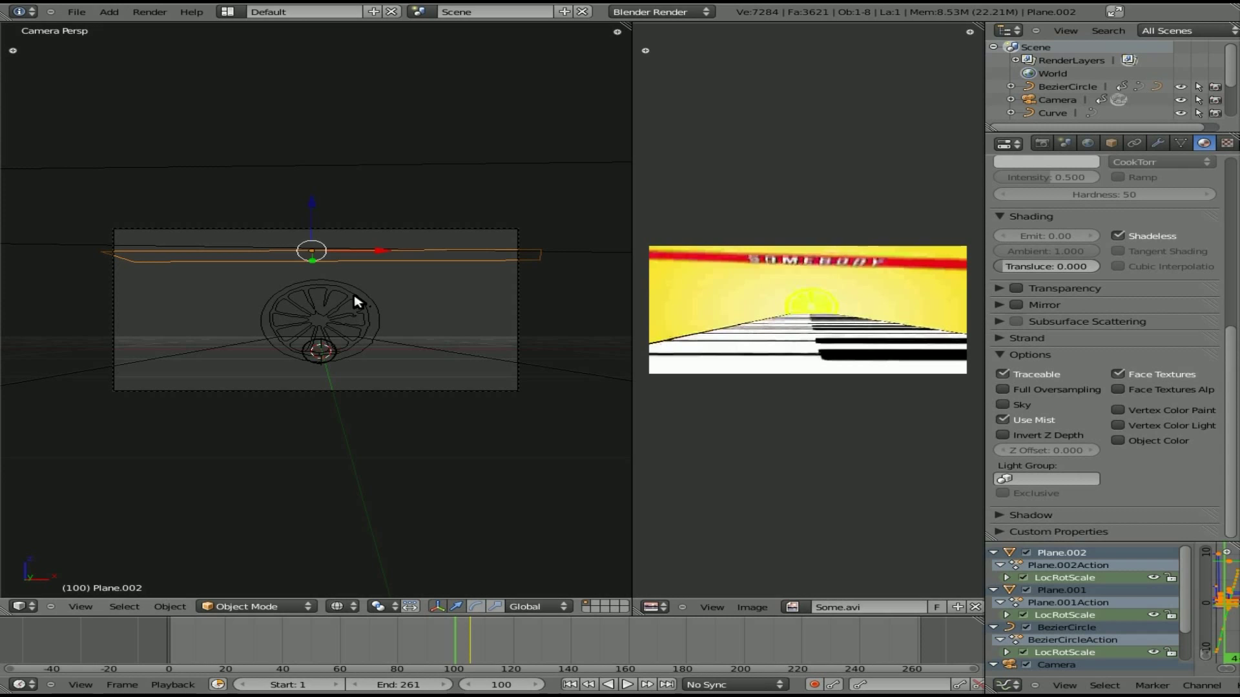
key("Up")
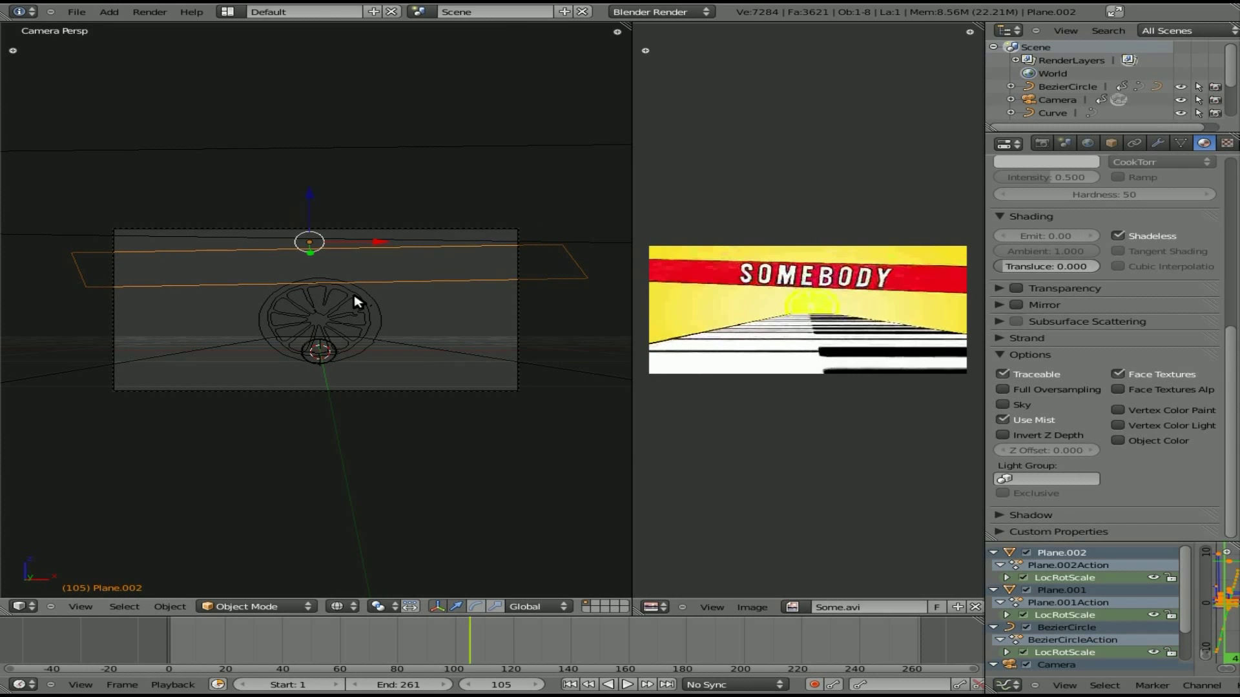
key("KP_3")
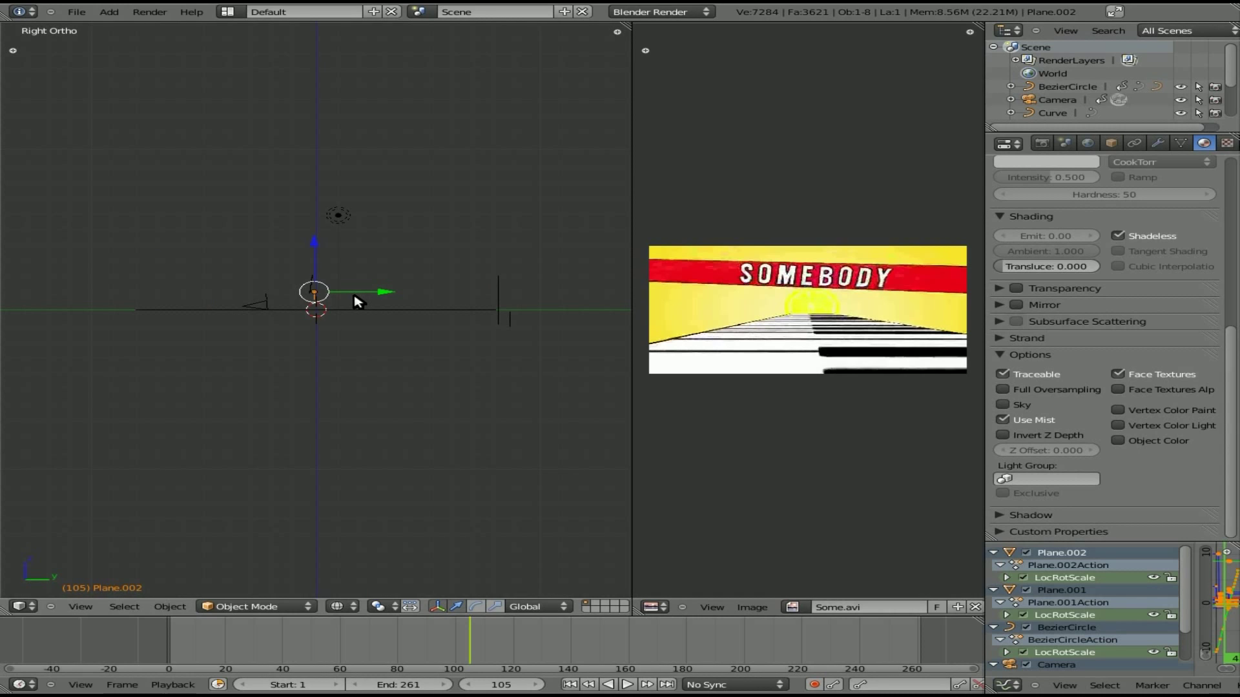
key("g")
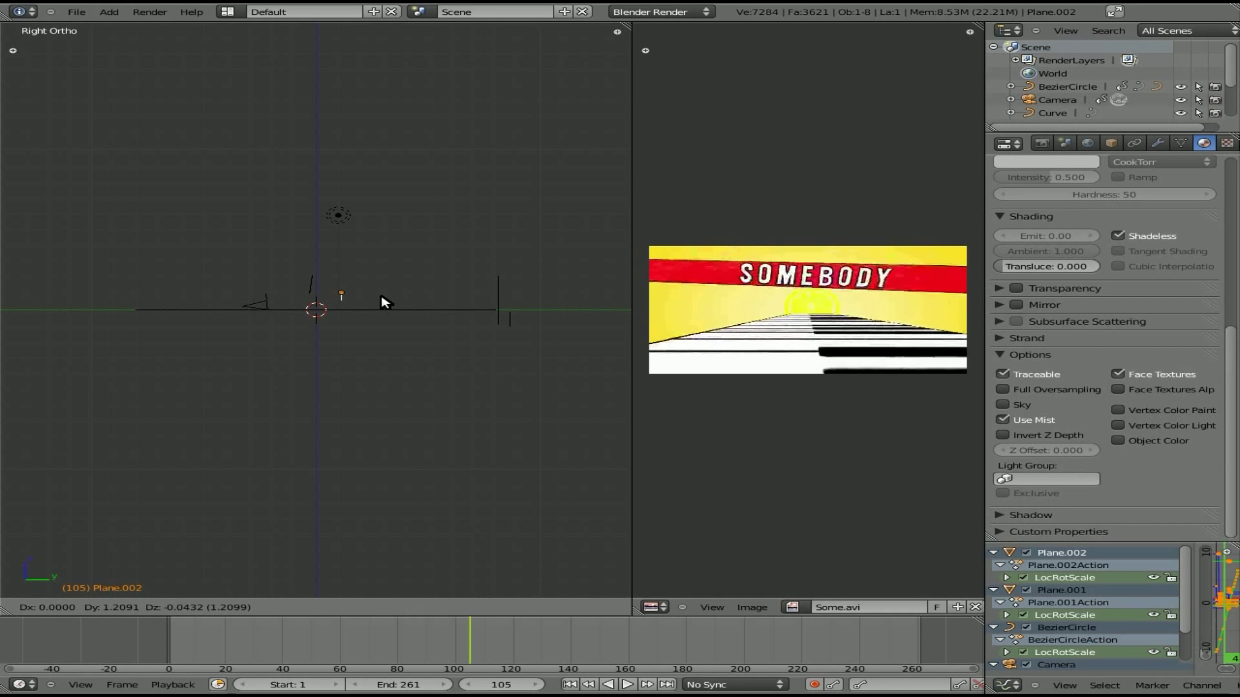
right_click(387, 301)
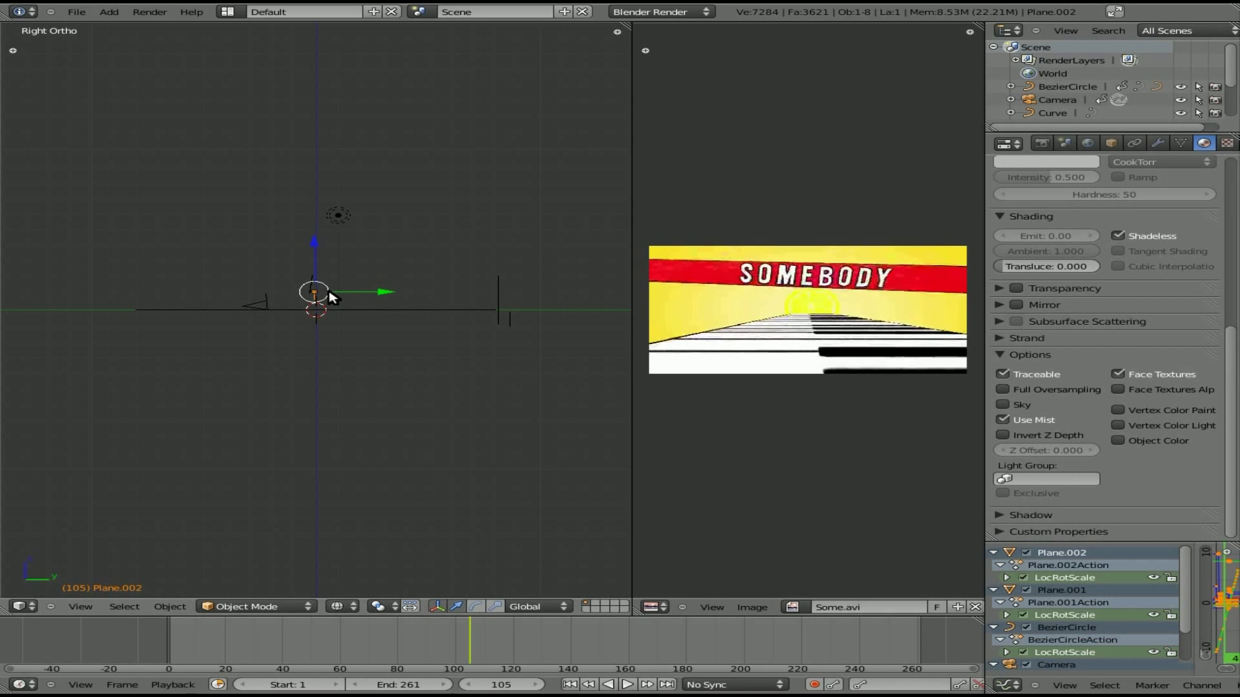
Step: At frame 98, move the first sign plane (Plane.001) up in side view and keyframe its LocRotScale
right_click(315, 279)
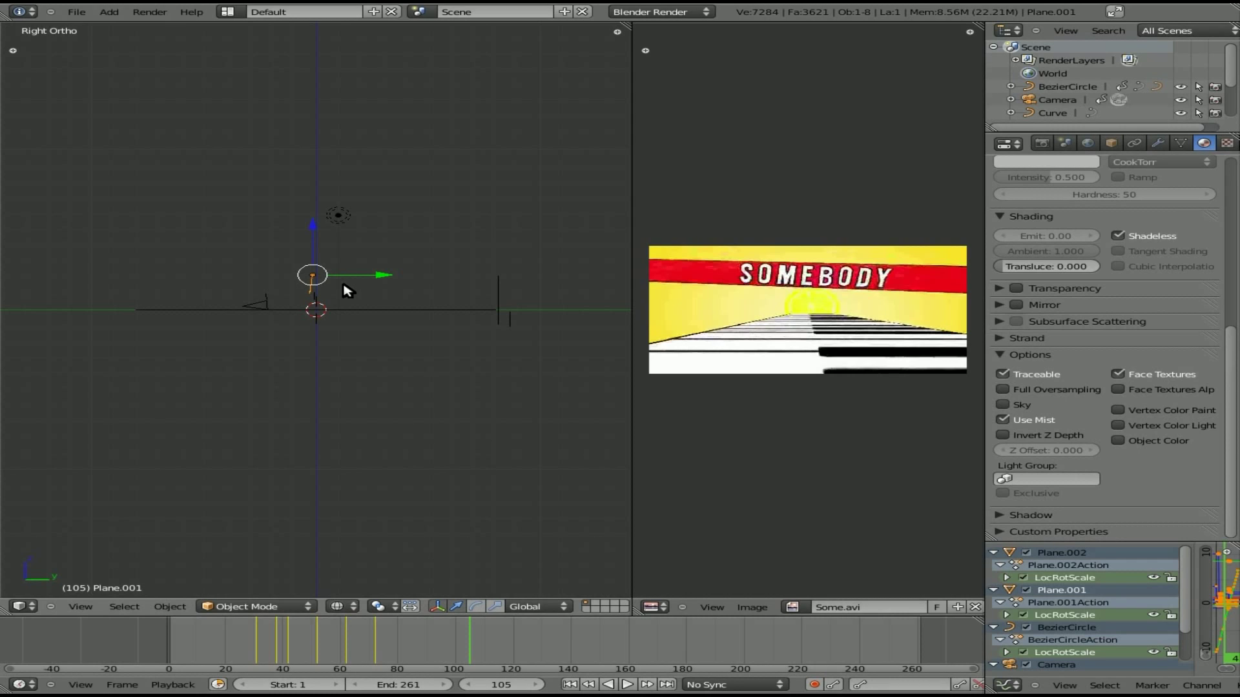
right_click(323, 299)
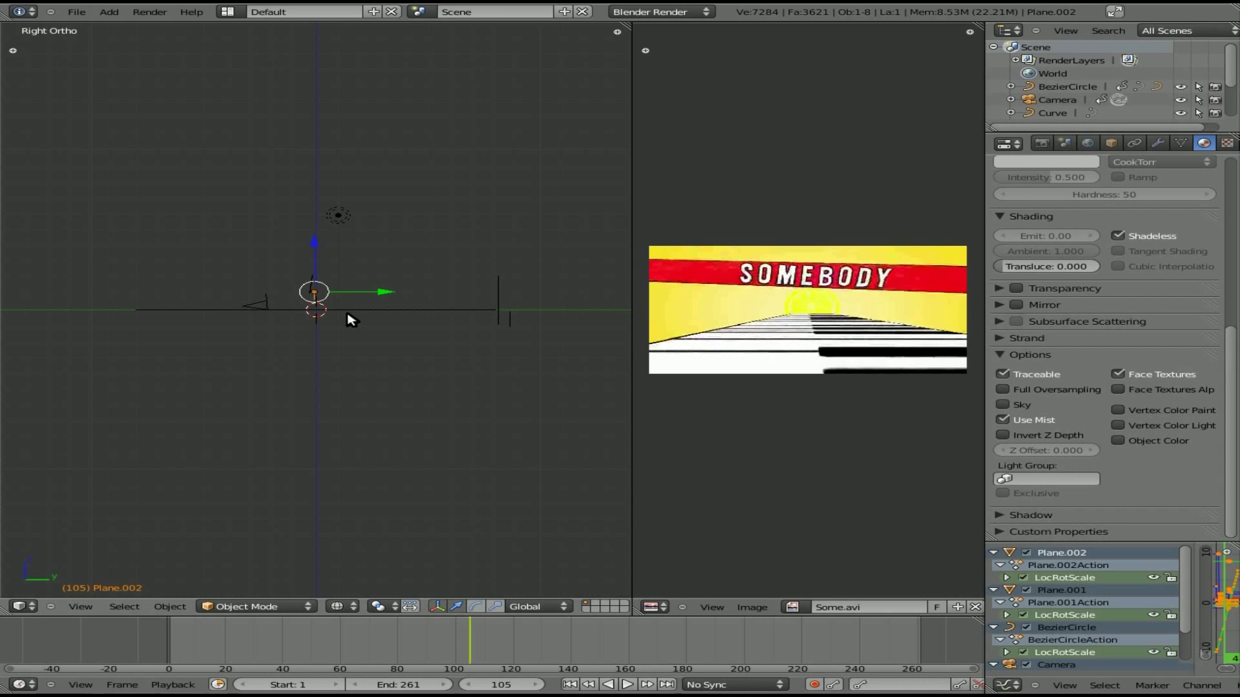
right_click(322, 280)
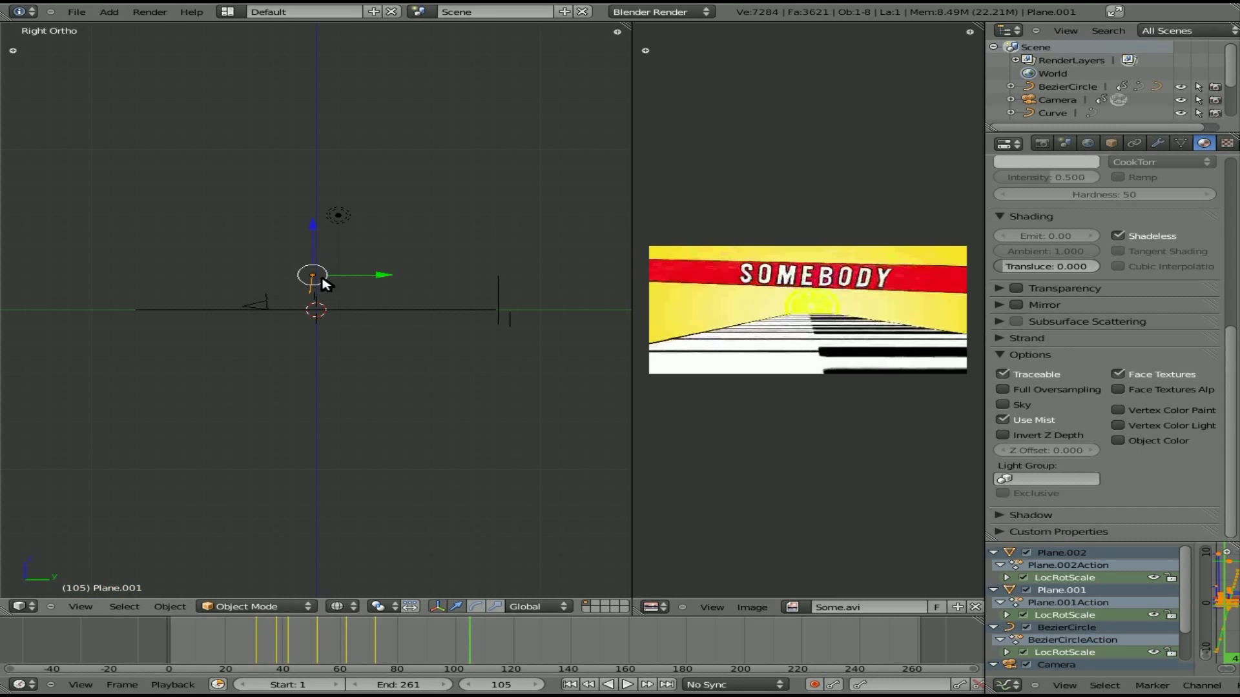
key("Left")
key("Left")
key("Left")
key("Left")
key("Left")
key("Left")
key("Left")
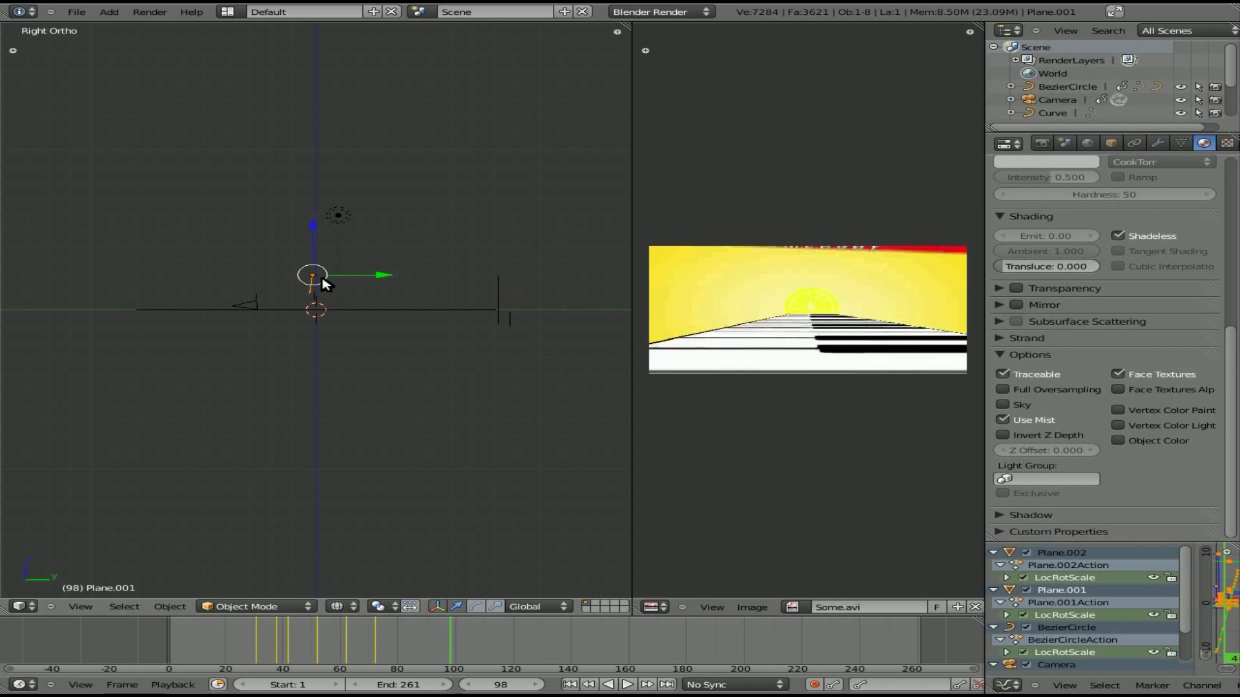
key("g")
left_click(310, 251)
key("i")
left_click(313, 249)
Step: Select the second sign plane (Plane.002) and compare its swing with the reference clip through the camera between frames 98 and 105
right_click(317, 302)
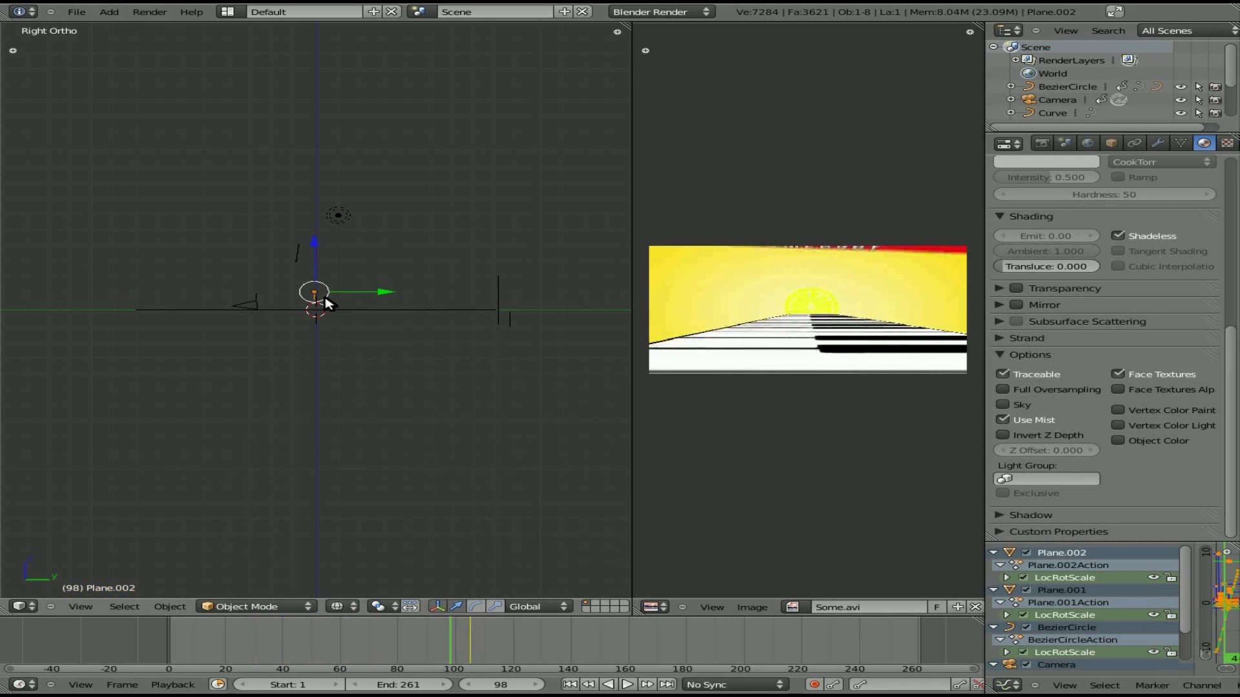
key("Right")
key("Right")
key("Right")
key("Right")
key("Right")
key("Right")
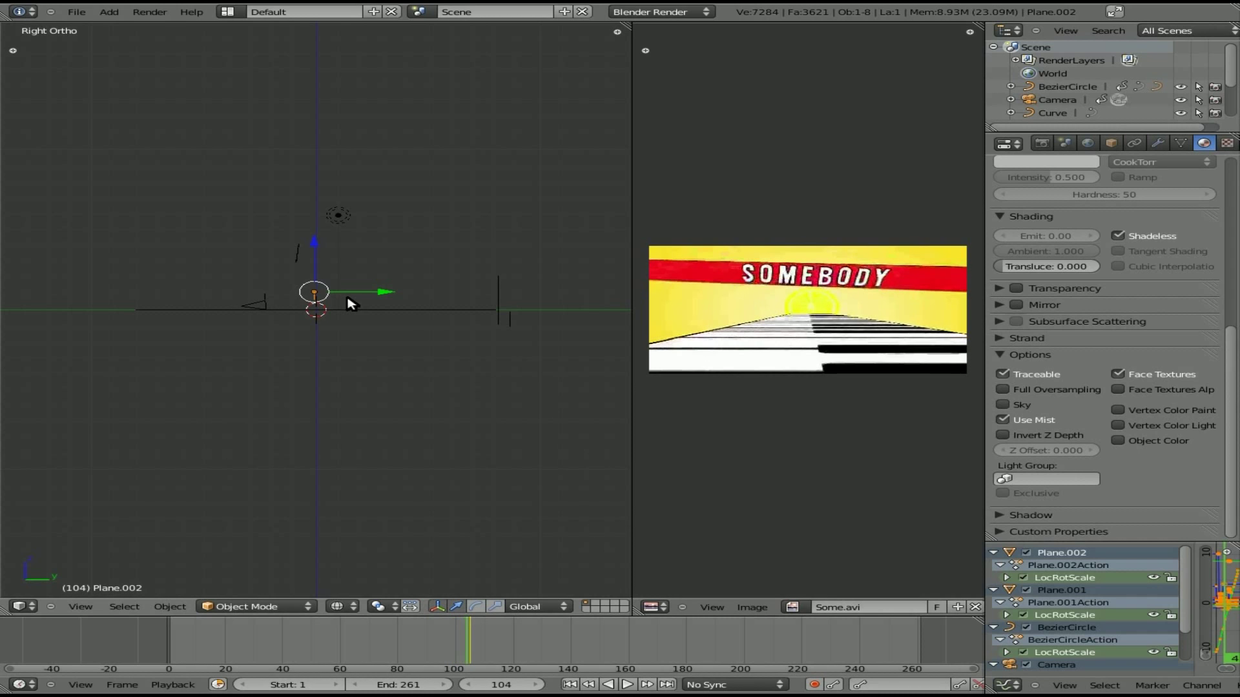
key("KP_0")
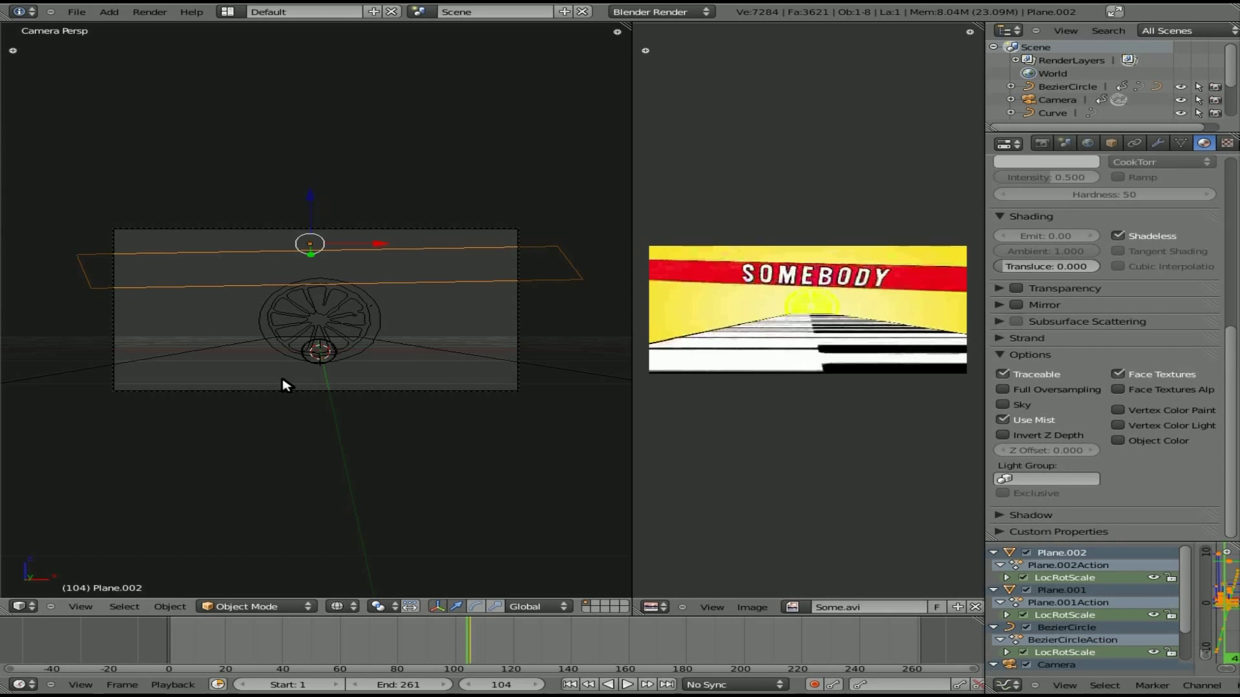
key("Right")
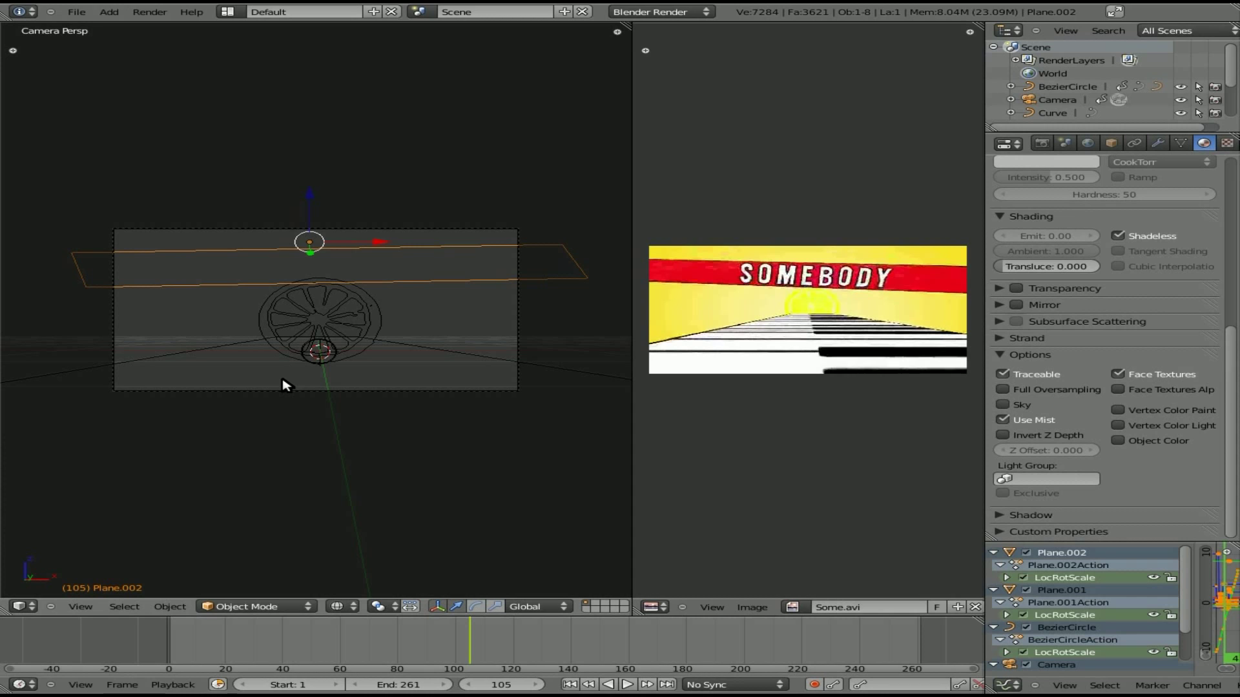
key("Left")
key("Left")
key("Left")
key("Left")
key("Left")
key("Left")
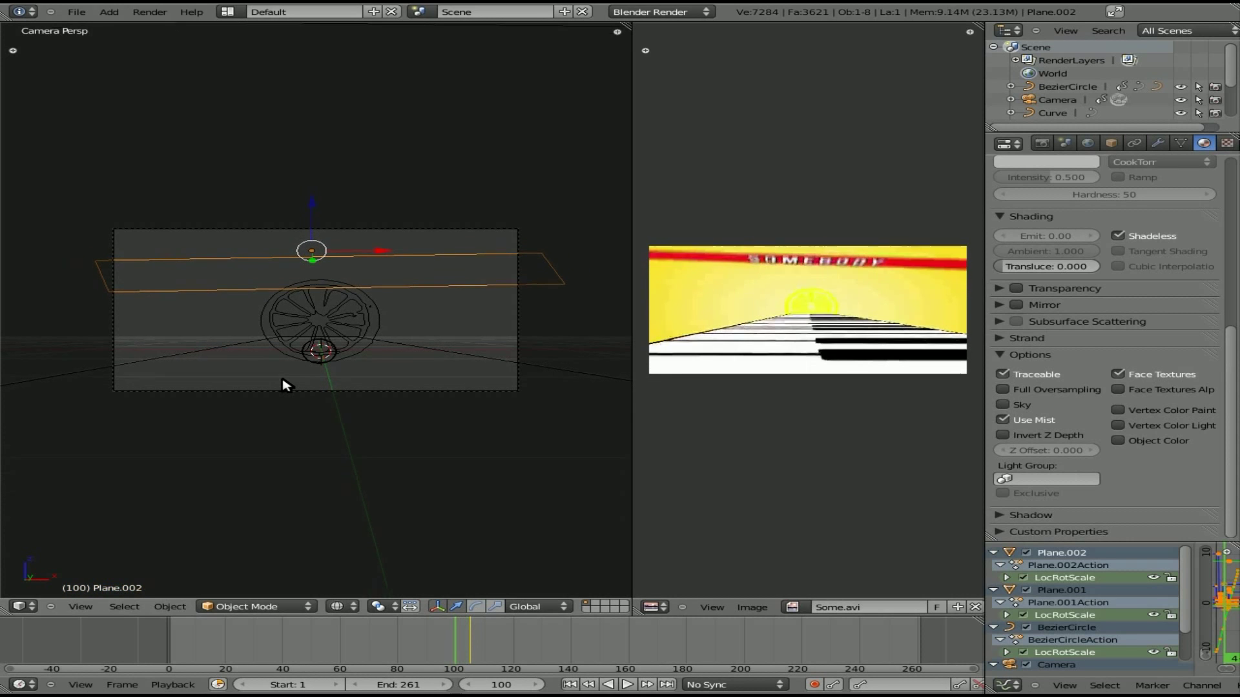
Step: At frame 100, rotate the second sign plane about -76° in side view and keyframe its LocRotScale
key("Right")
key("KP_3")
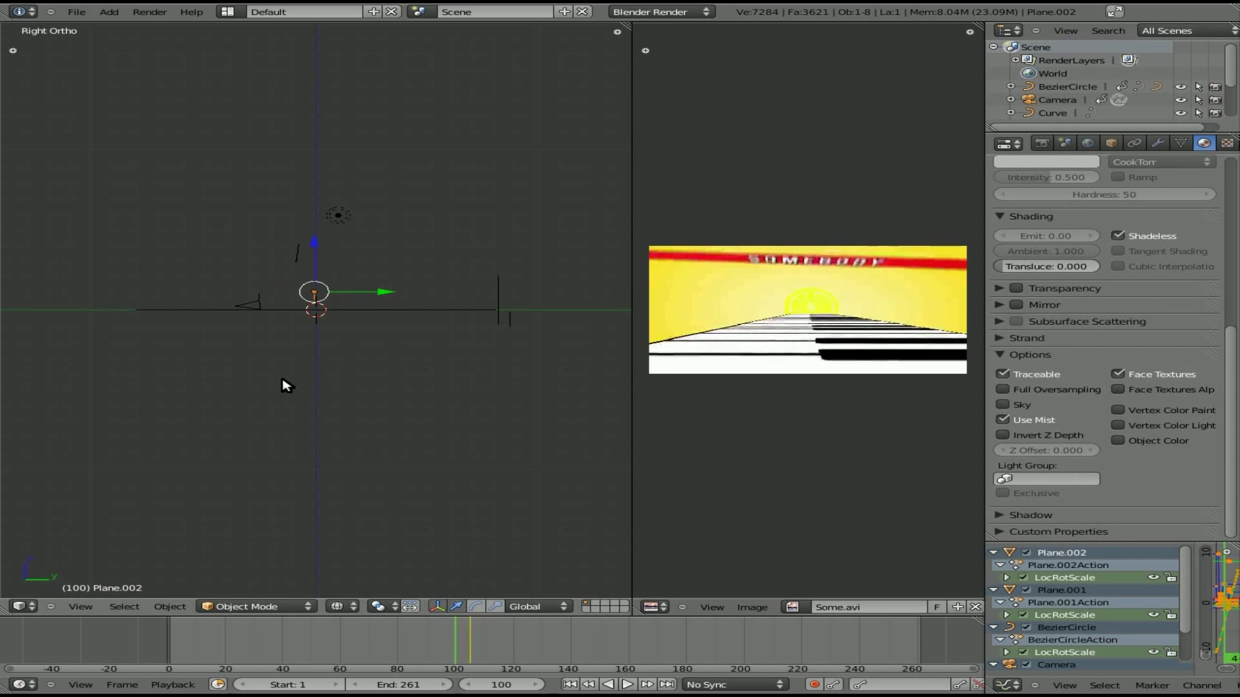
key("r")
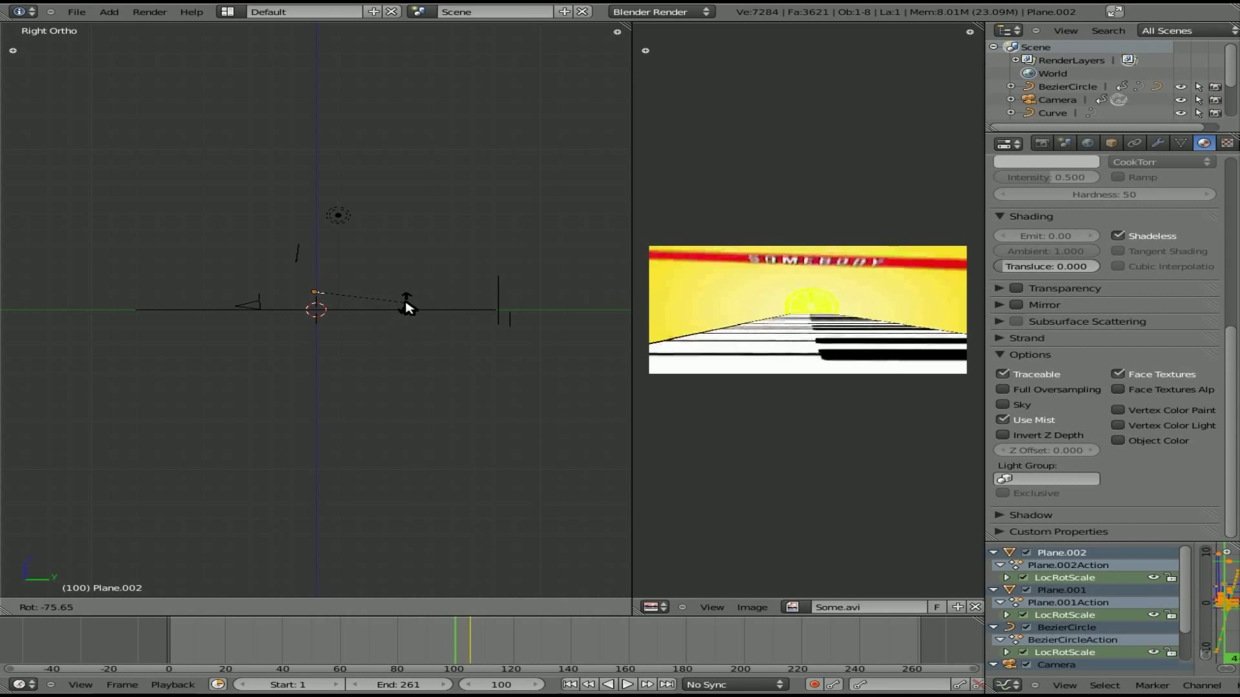
left_click(407, 309)
key("i")
left_click(407, 306)
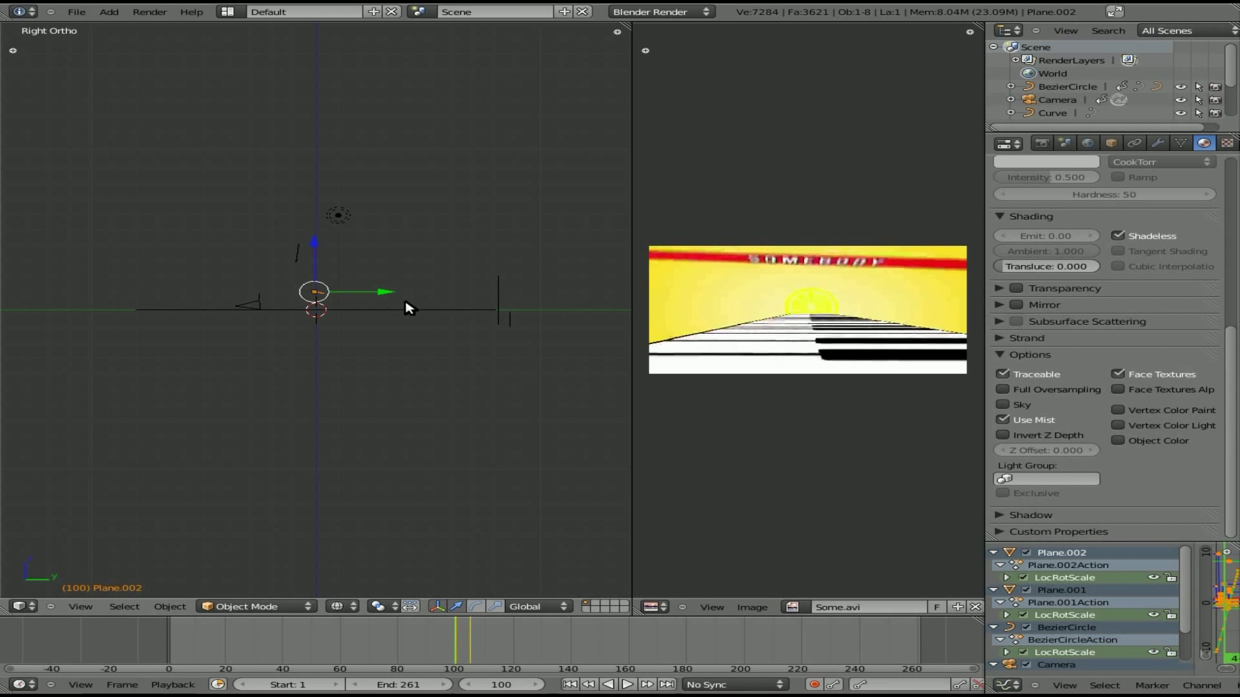
Step: At frame 90, move the second sign plane far above the scene in side view and keyframe its LocRotScale
key("Left")
key("Left")
key("Left")
key("Left")
key("Left")
key("Left")
key("Left")
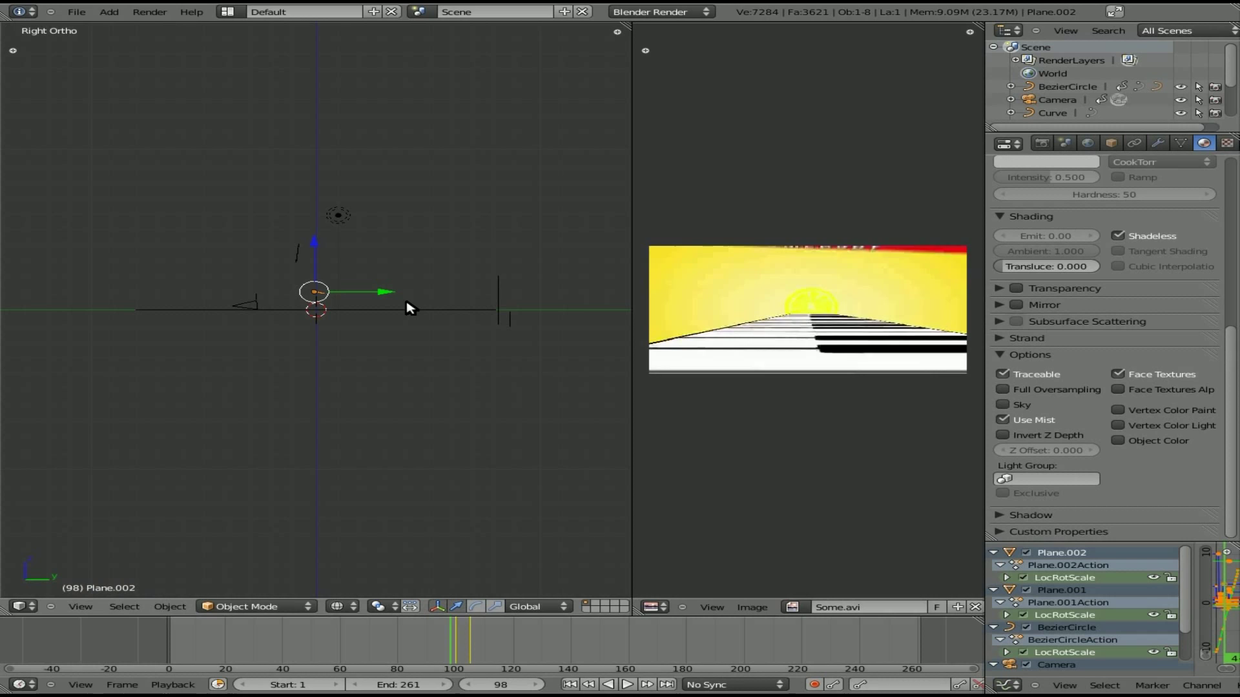
key("Left")
key("Left")
key("Left")
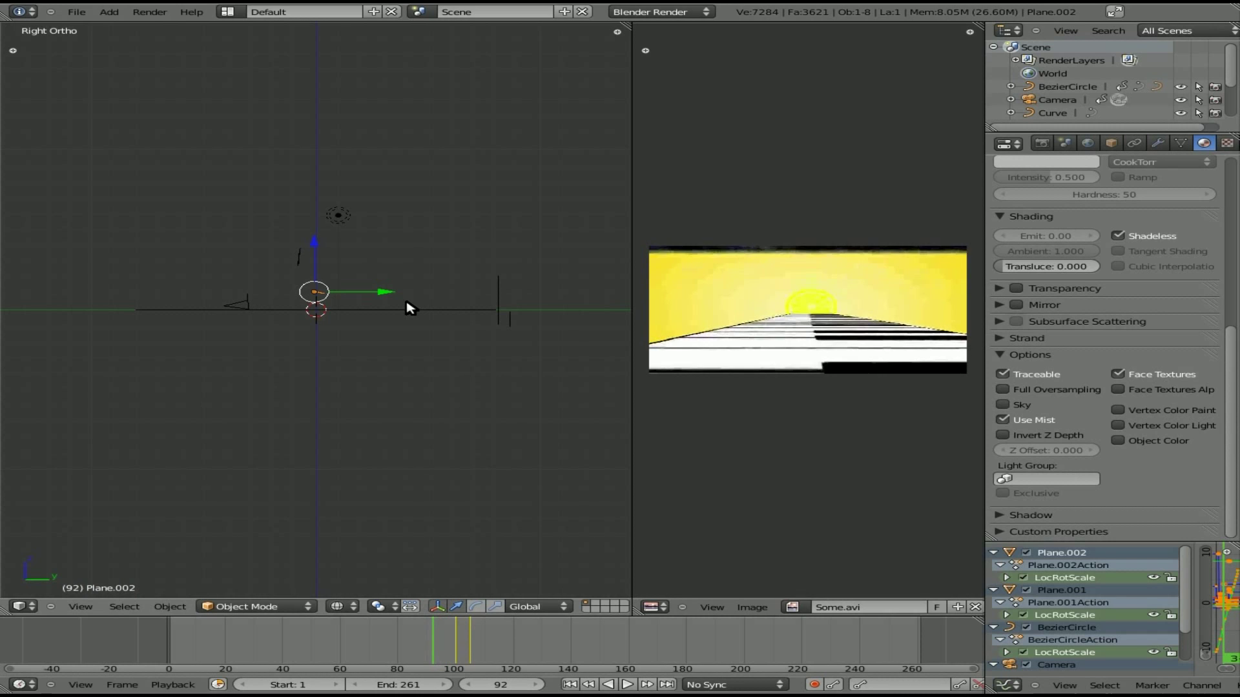
key("g")
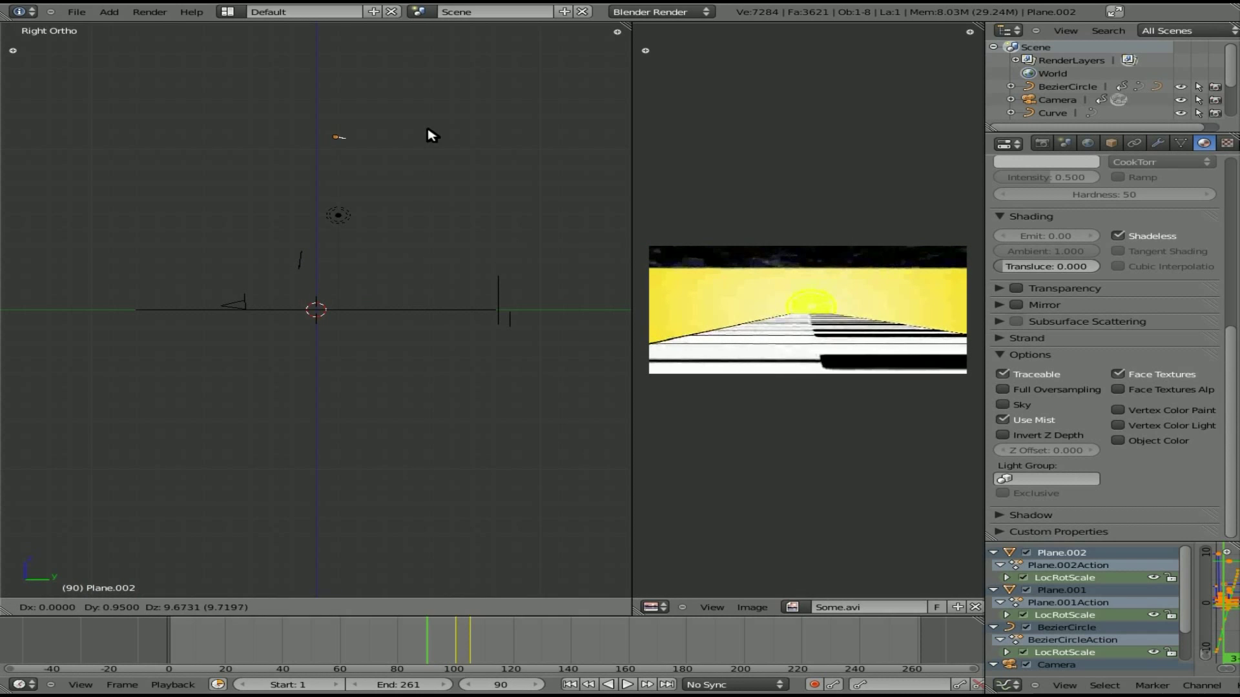
left_click(431, 127)
key("i")
left_click(431, 127)
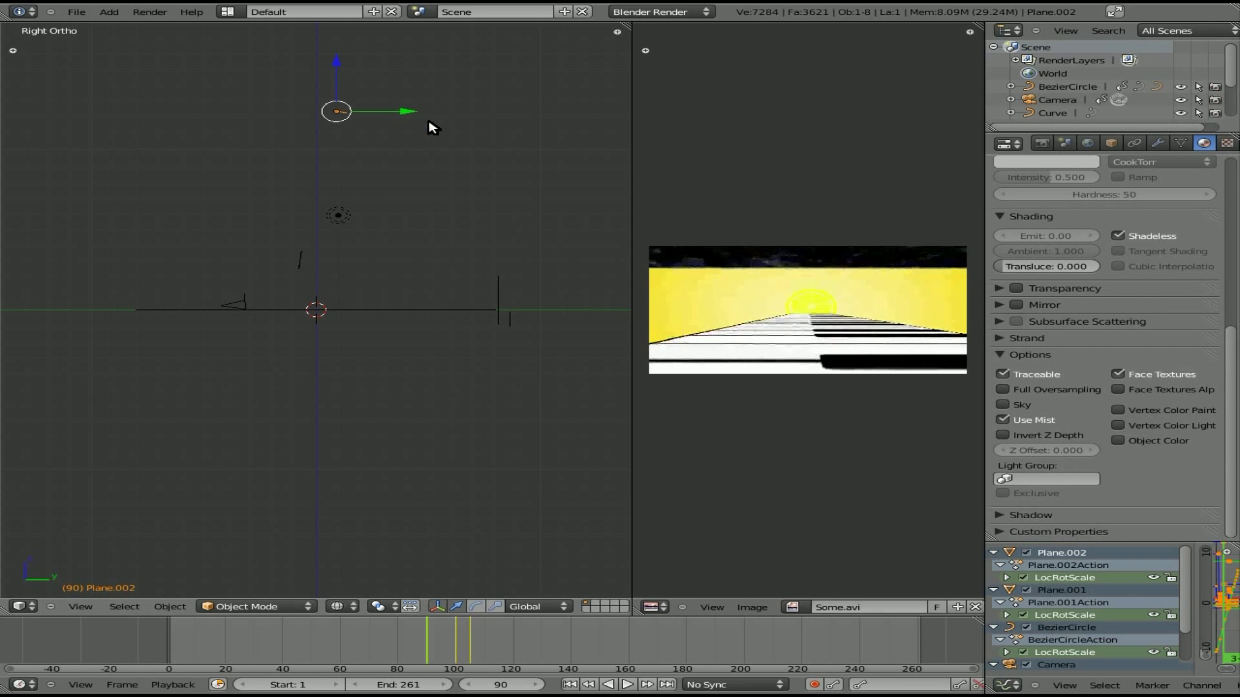
Step: At frame 111, tilt the second sign plane in side view to match the reference swing and keyframe its LocRotScale
key("Right")
key("Right")
key("Right")
key("Right")
key("Right")
key("Right")
key("Right")
key("Right")
key("Right")
key("Right")
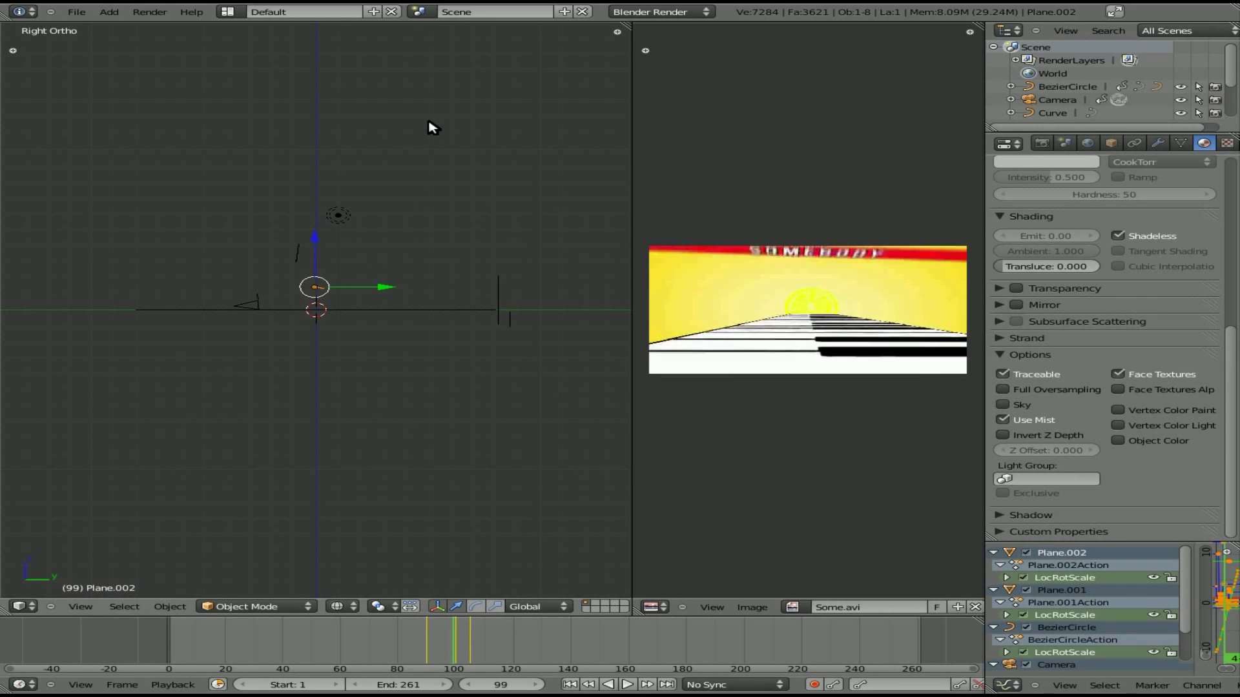
key("Right")
key("Right")
key("Right")
key("Right")
key("Right")
key("Right")
key("Right")
key("Right")
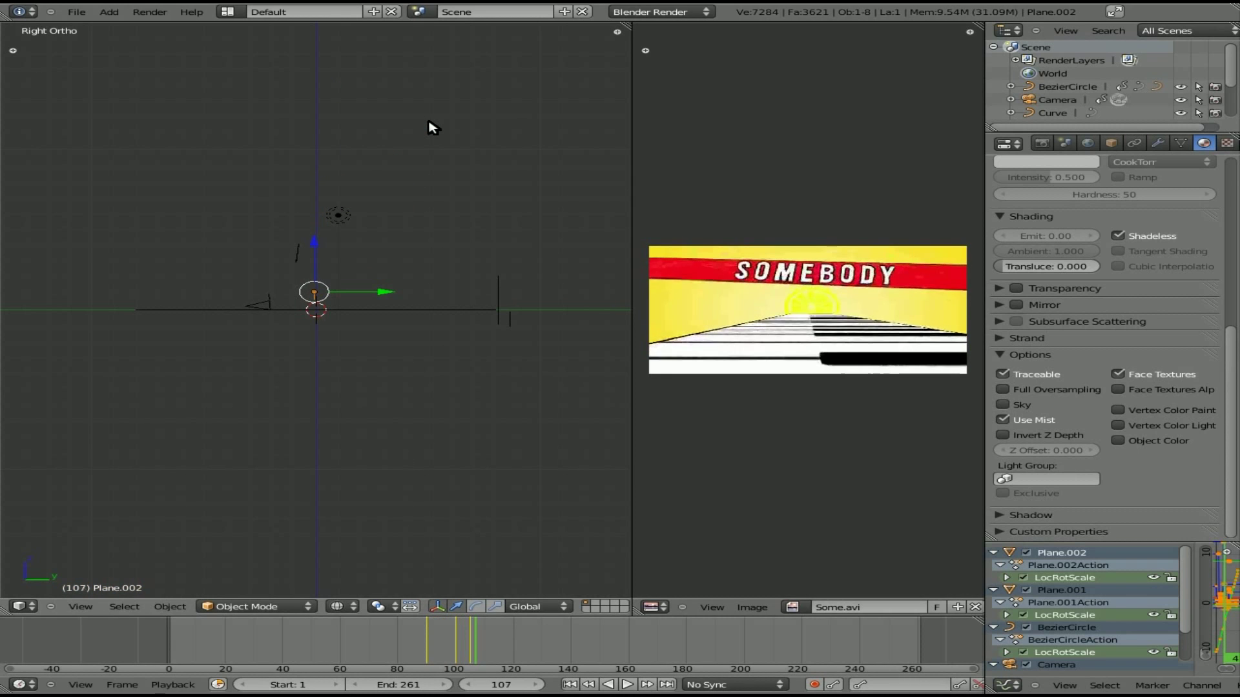
key("Right")
key("Right")
key("Right")
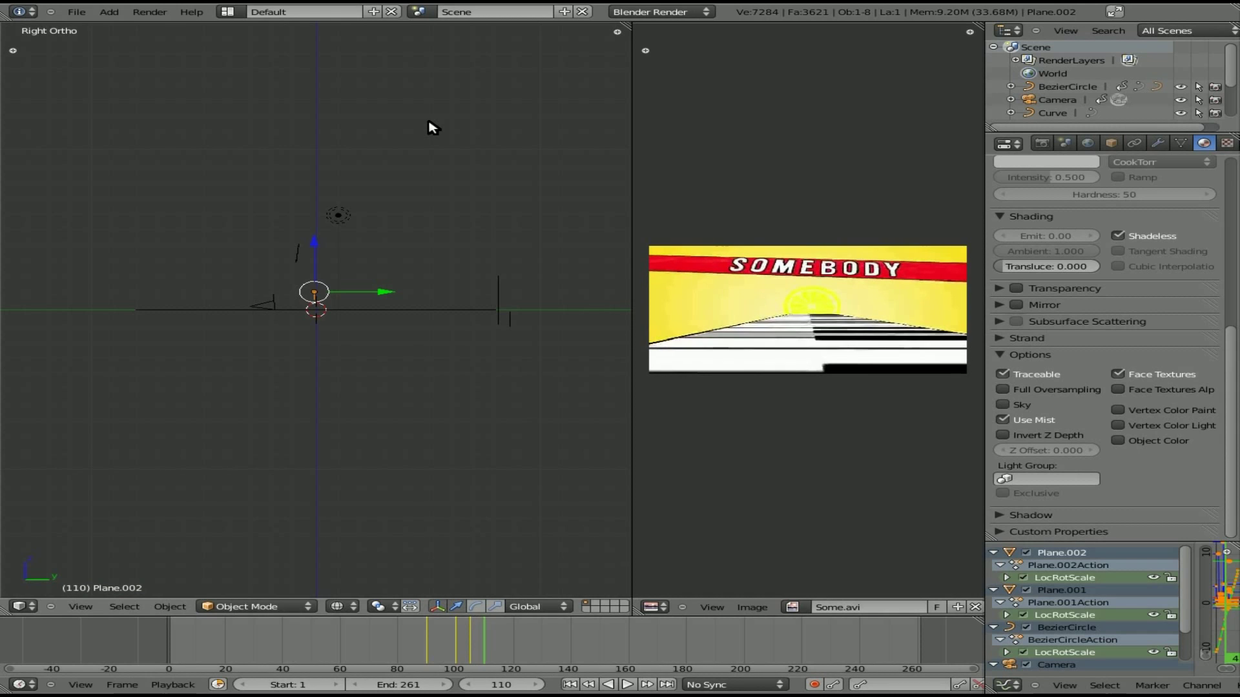
key("r")
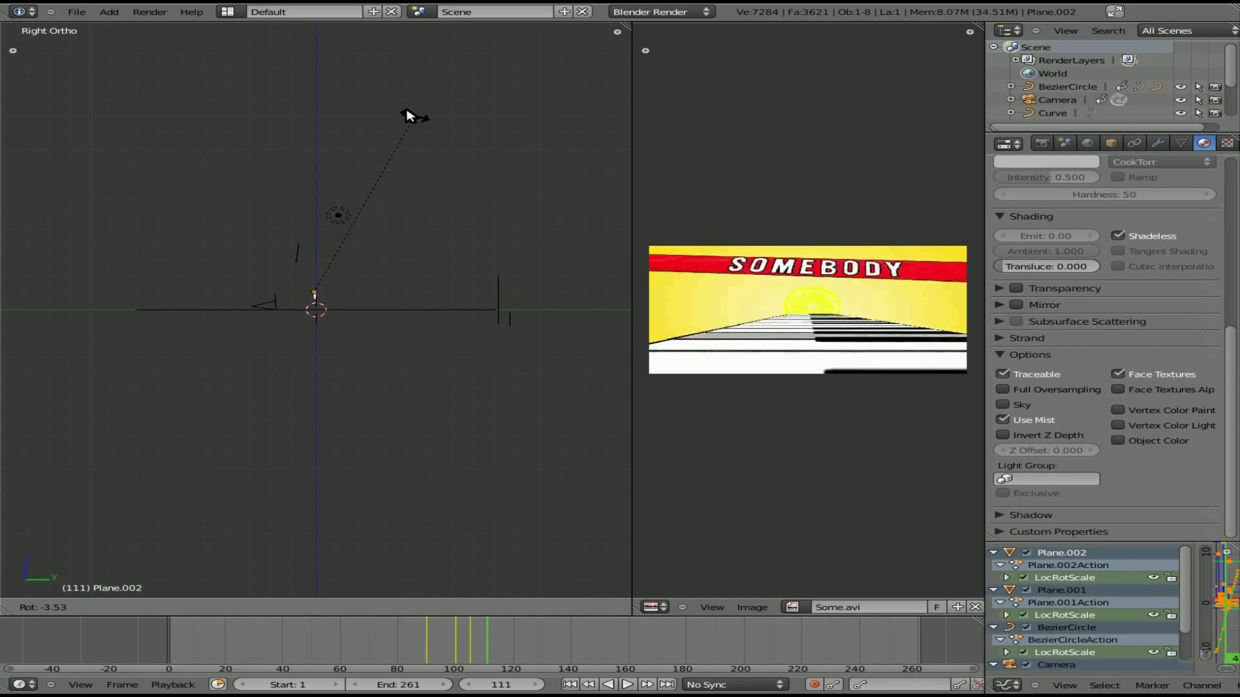
left_click(440, 204)
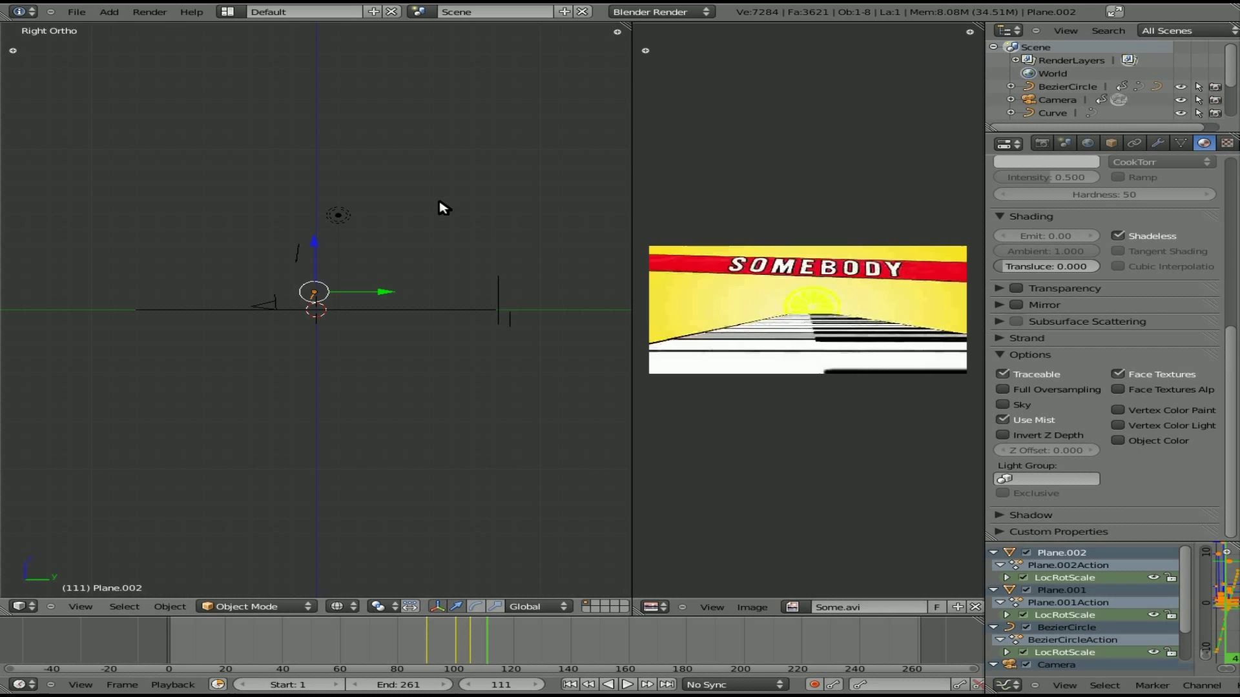
key("r")
key("Escape")
key("r")
key("Escape")
key("i")
left_click(456, 233)
Step: At frame 121, rotate the second sign plane back the other way in side view and keyframe its LocRotScale
key("Right")
key("Right")
key("Right")
key("Right")
key("Right")
key("Right")
key("Right")
key("Right")
key("Right")
key("Right")
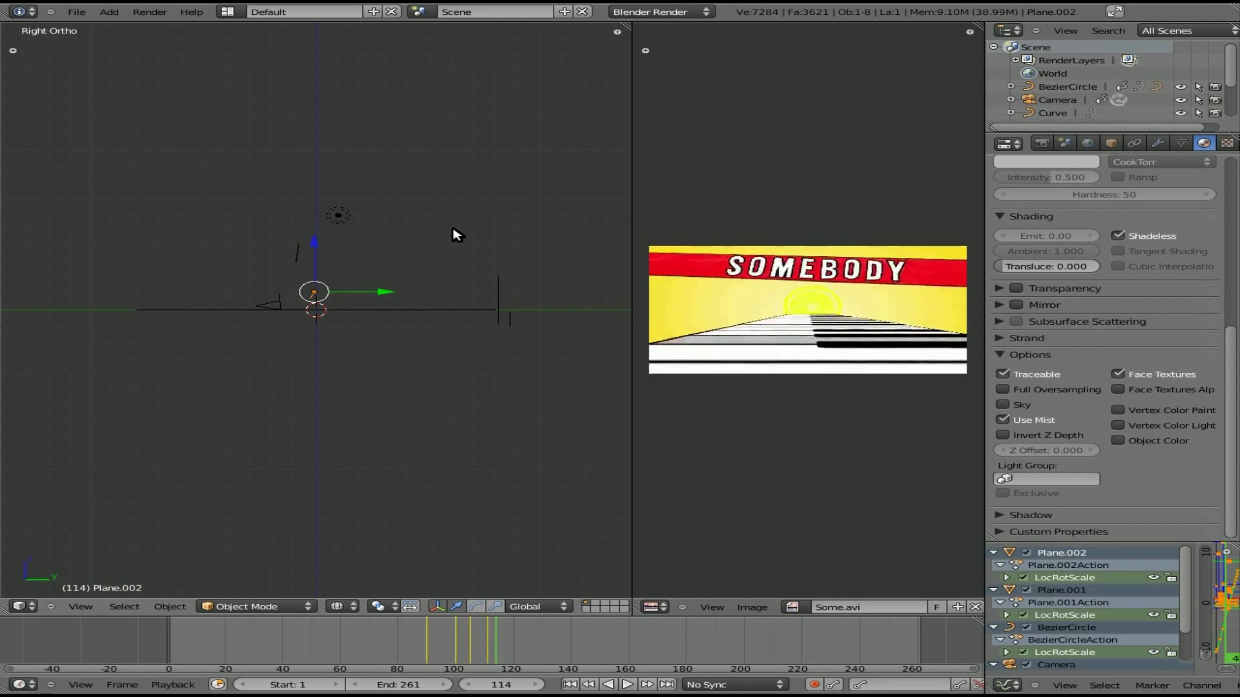
key("r")
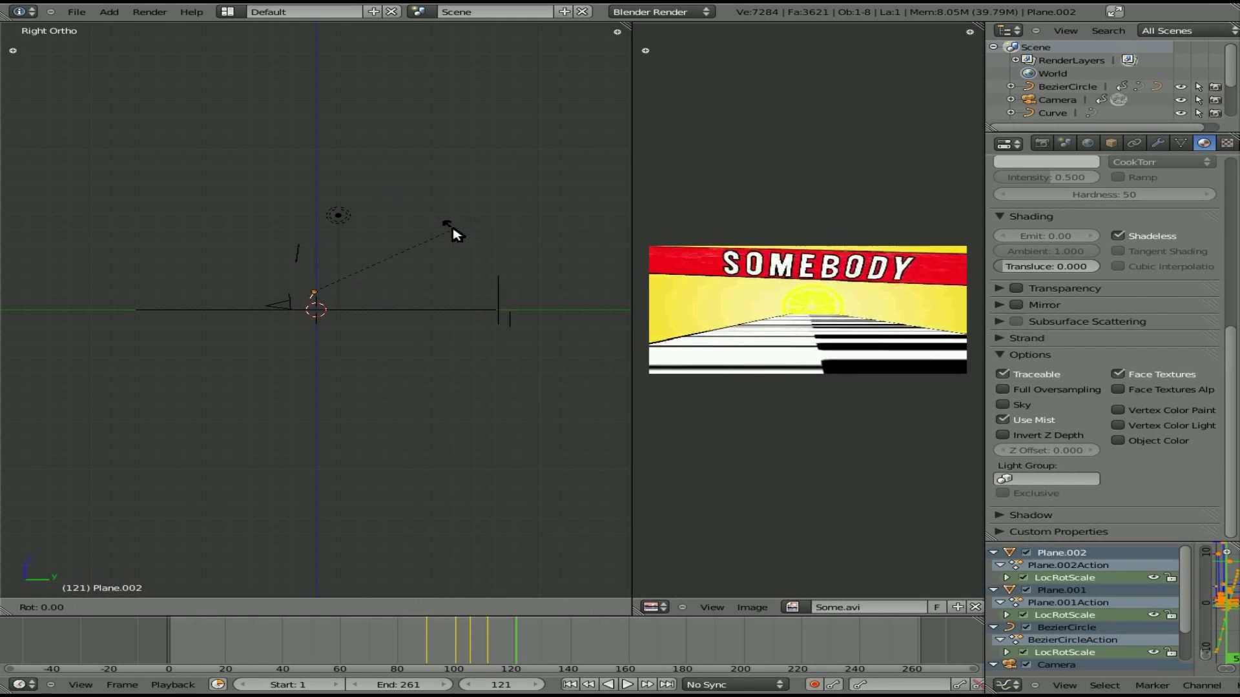
left_click(323, 157)
key("i")
left_click(430, 173)
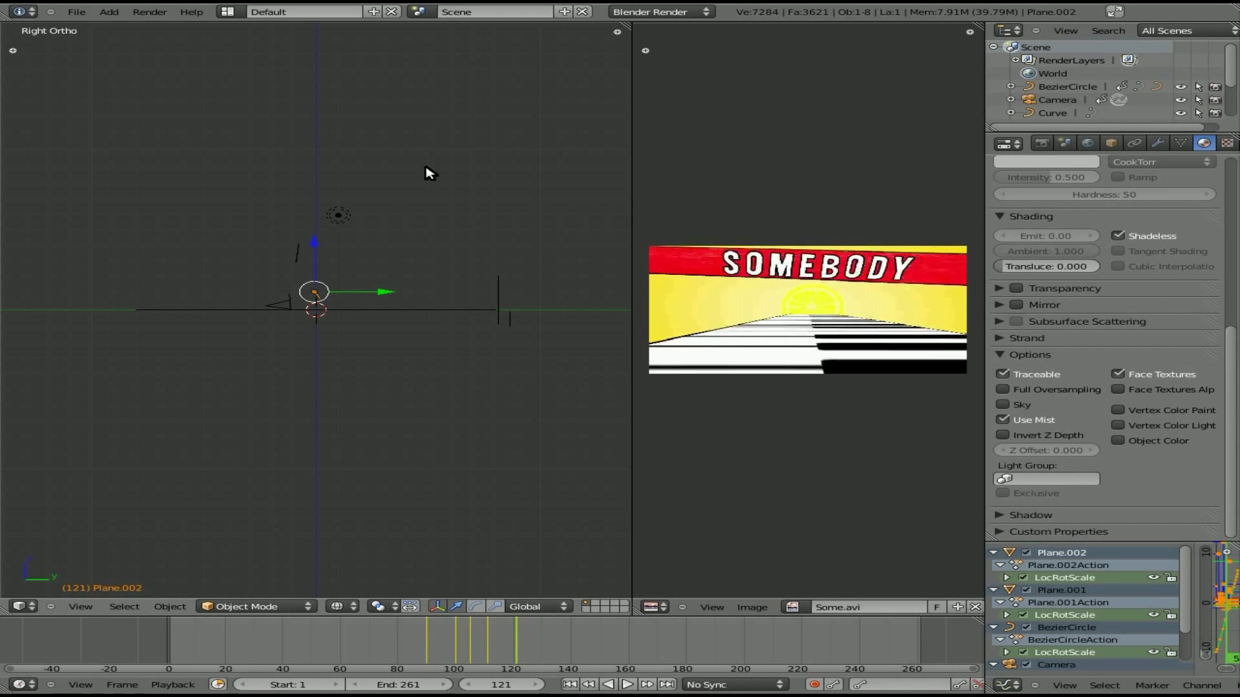
Step: Keyframe the LocRotScale of the second sign plane at frame 131
key("Up")
key("Up")
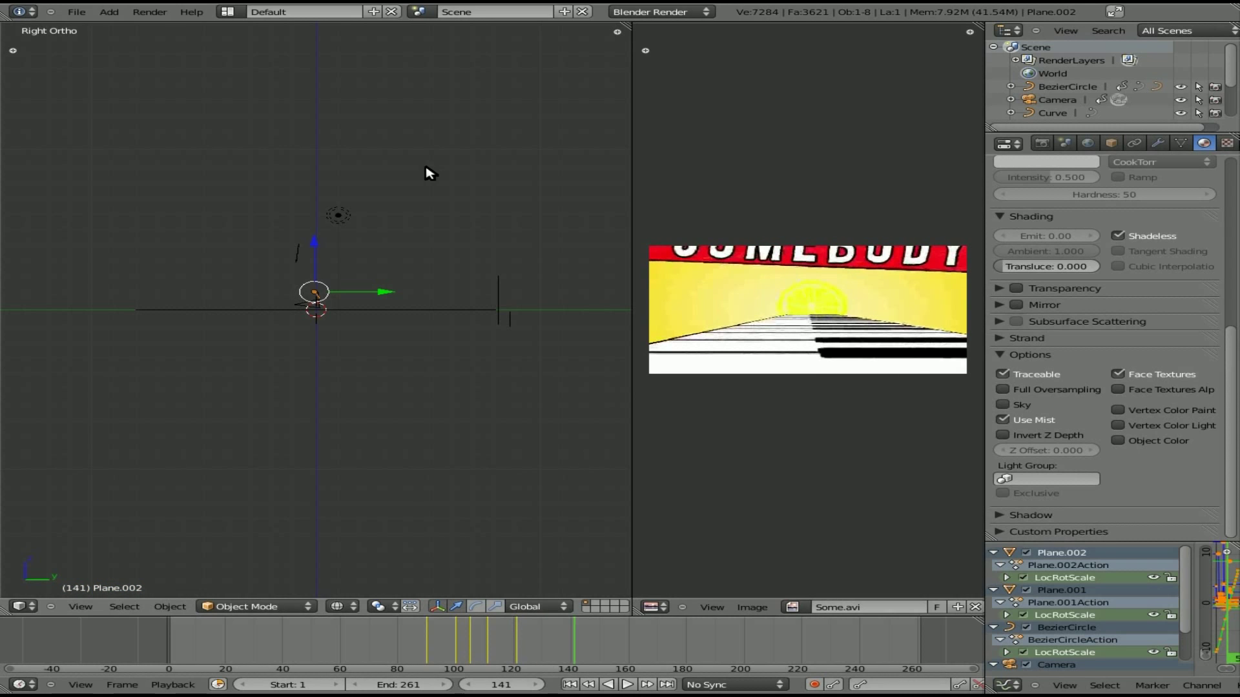
key("Down")
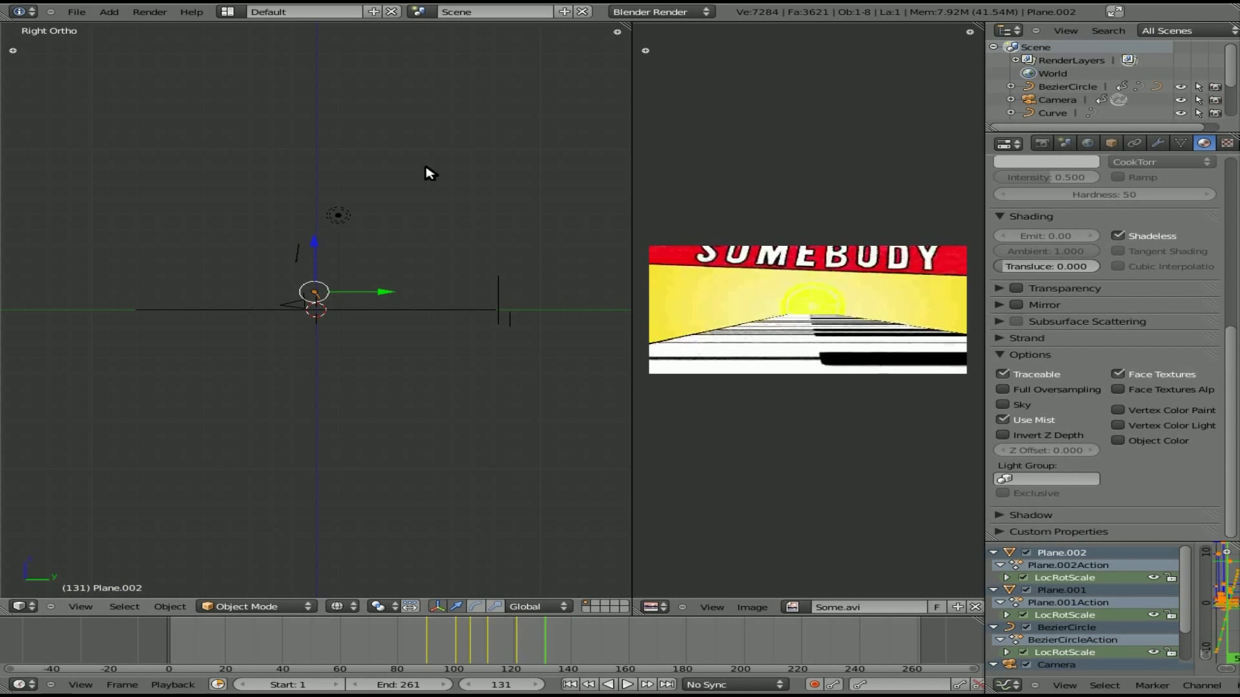
key("i")
left_click(450, 276)
Step: Check the second sign plane through the camera at frame 141 and play back the animation to review its motion
key("Up")
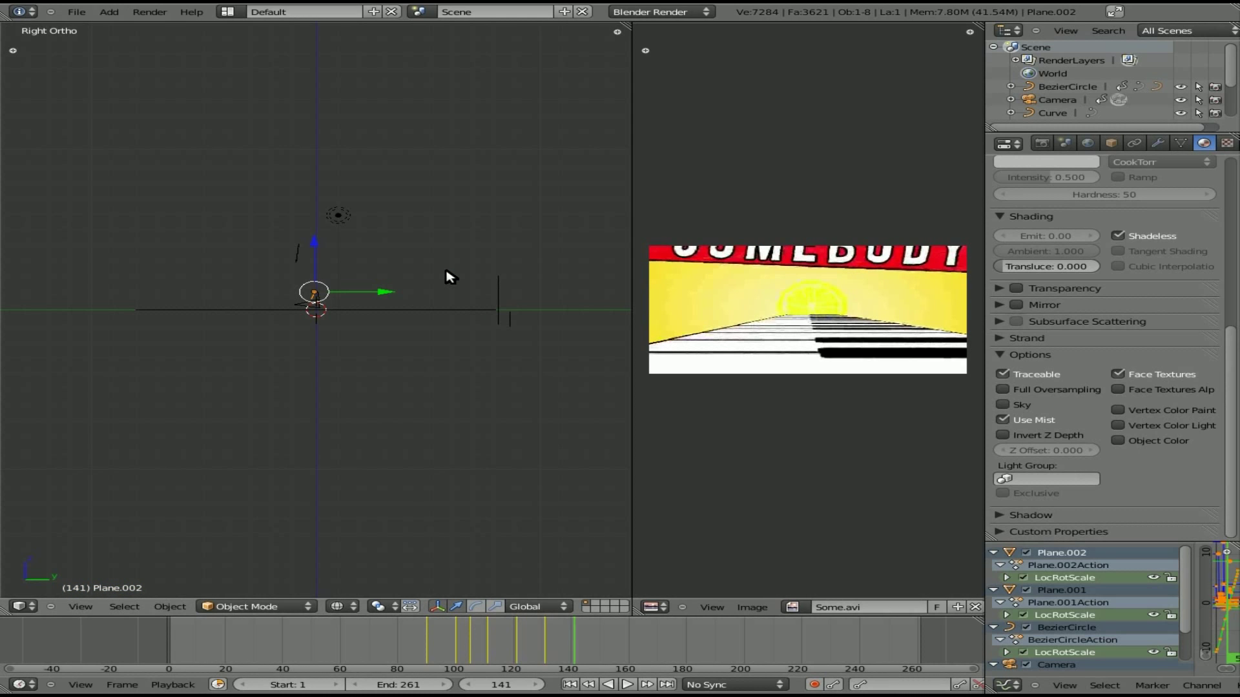
key("KP_0")
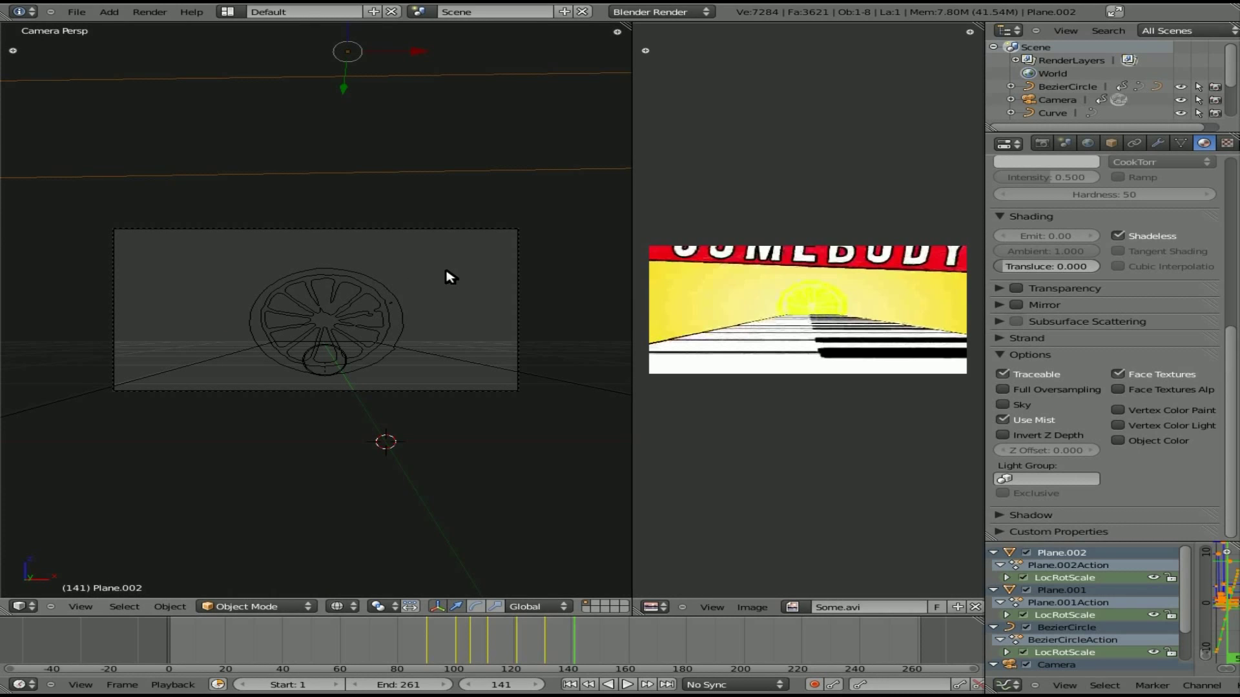
key("i")
left_click(450, 277)
key("alt+a")
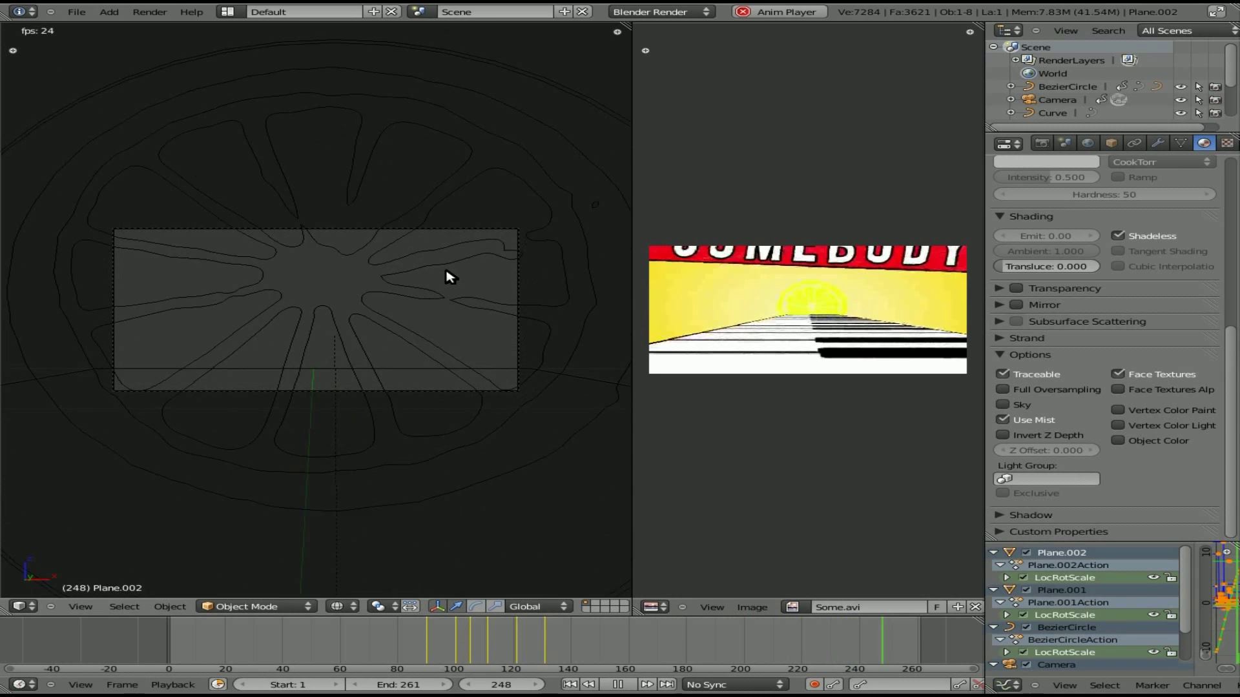
key("Escape")
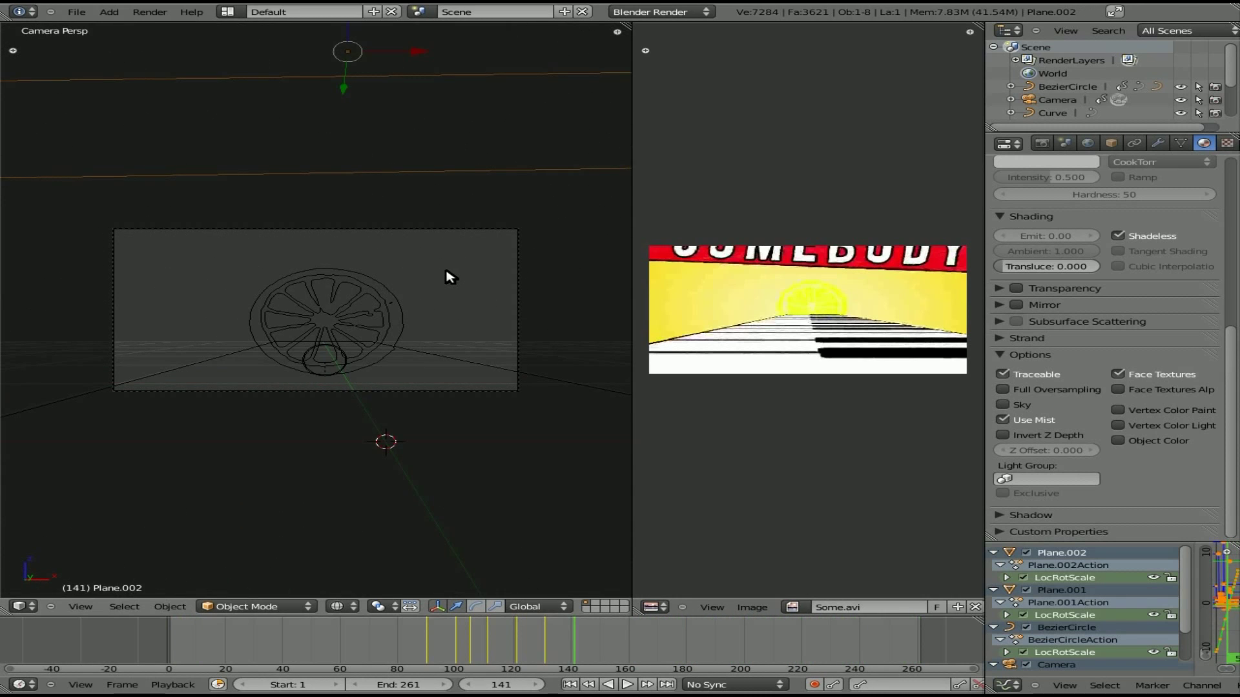
Step: Select the lemon slice curve and insert a Rotation keyframe for it at frame 1
right_click(392, 290)
key("shift+Left")
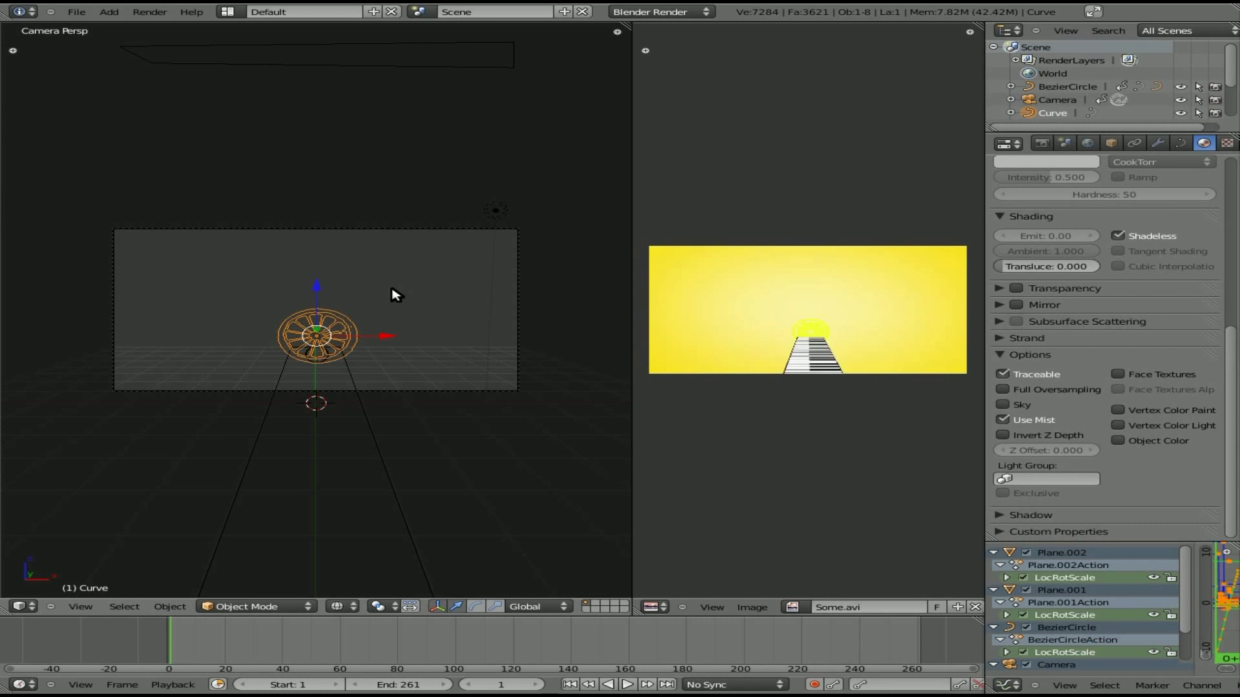
key("i")
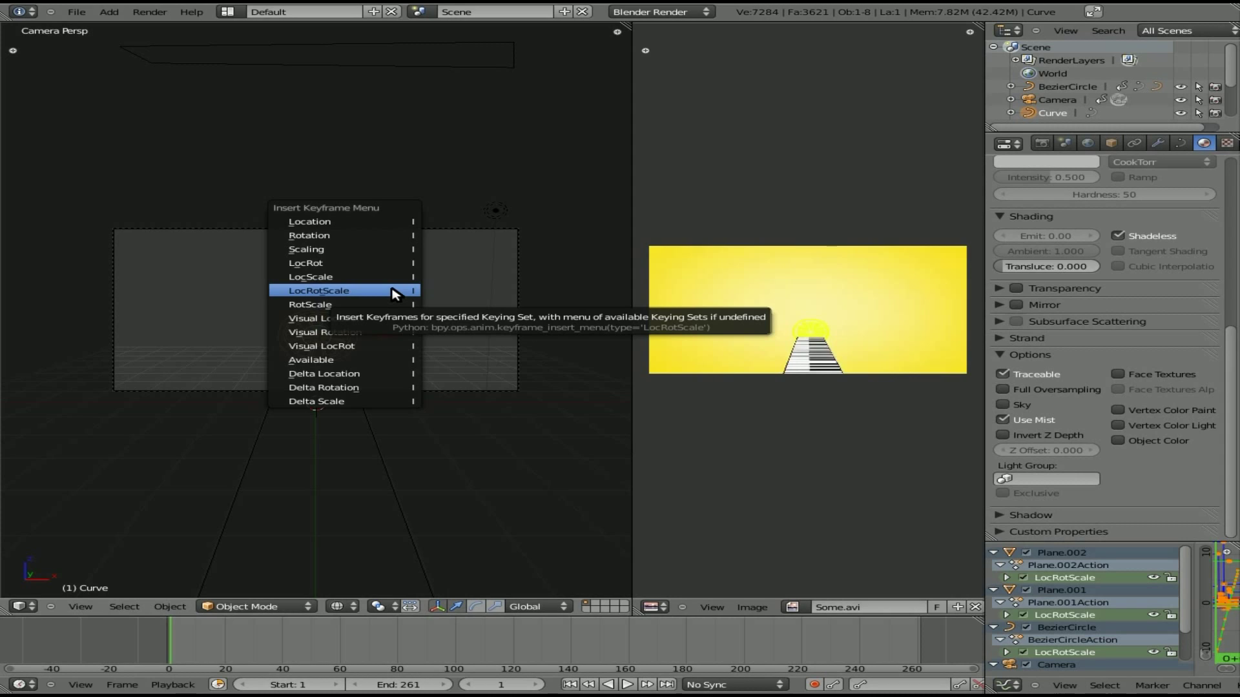
left_click(406, 235)
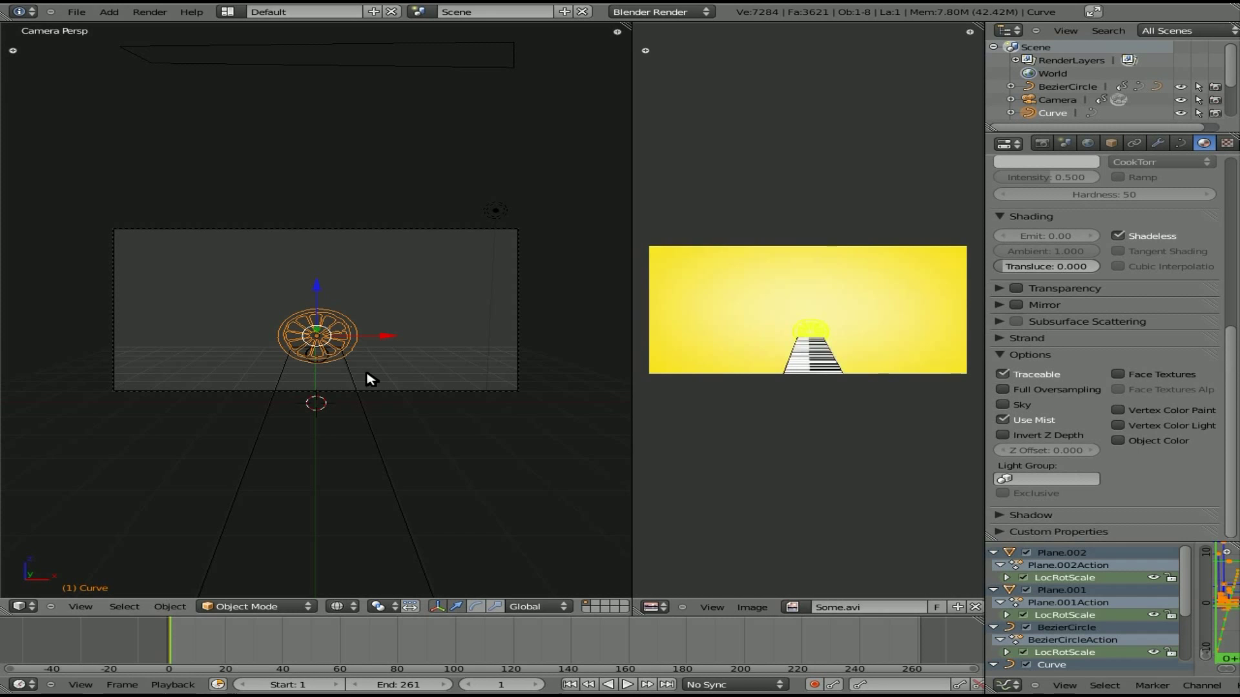
Step: At frame 51, rotate the lemon slice nearly a full turn about the global Y axis and keyframe its rotation
key("Up")
key("Up")
key("Up")
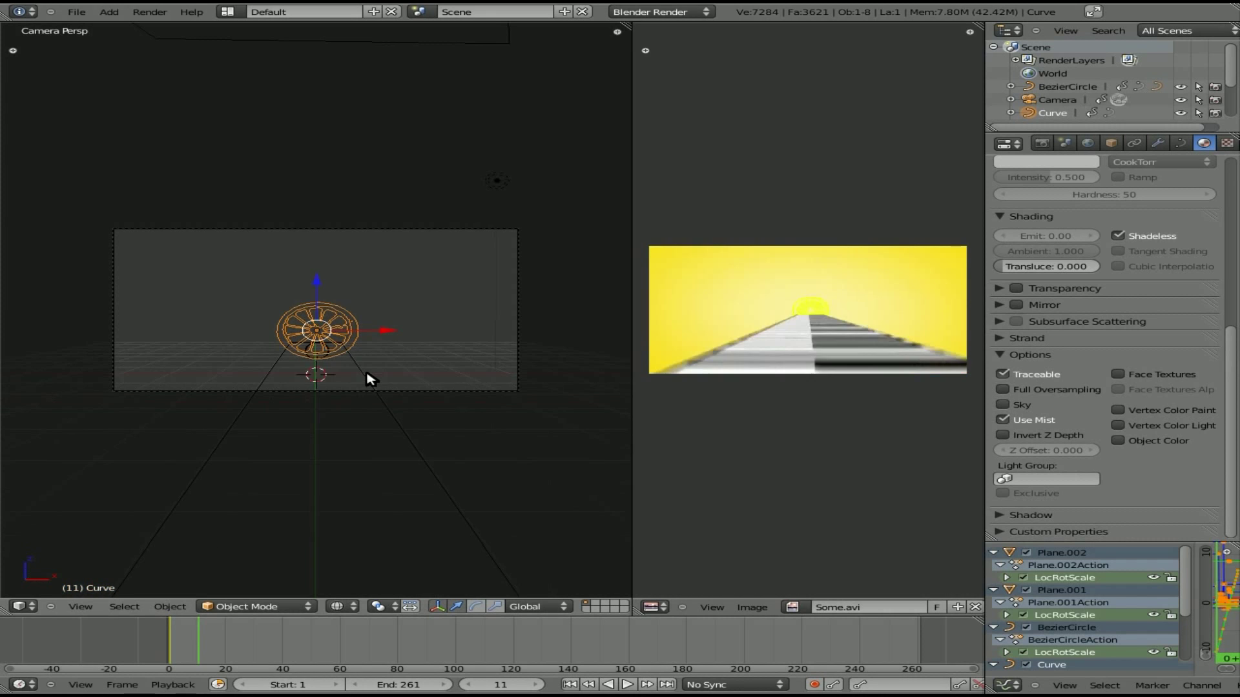
key("Up")
key("Up")
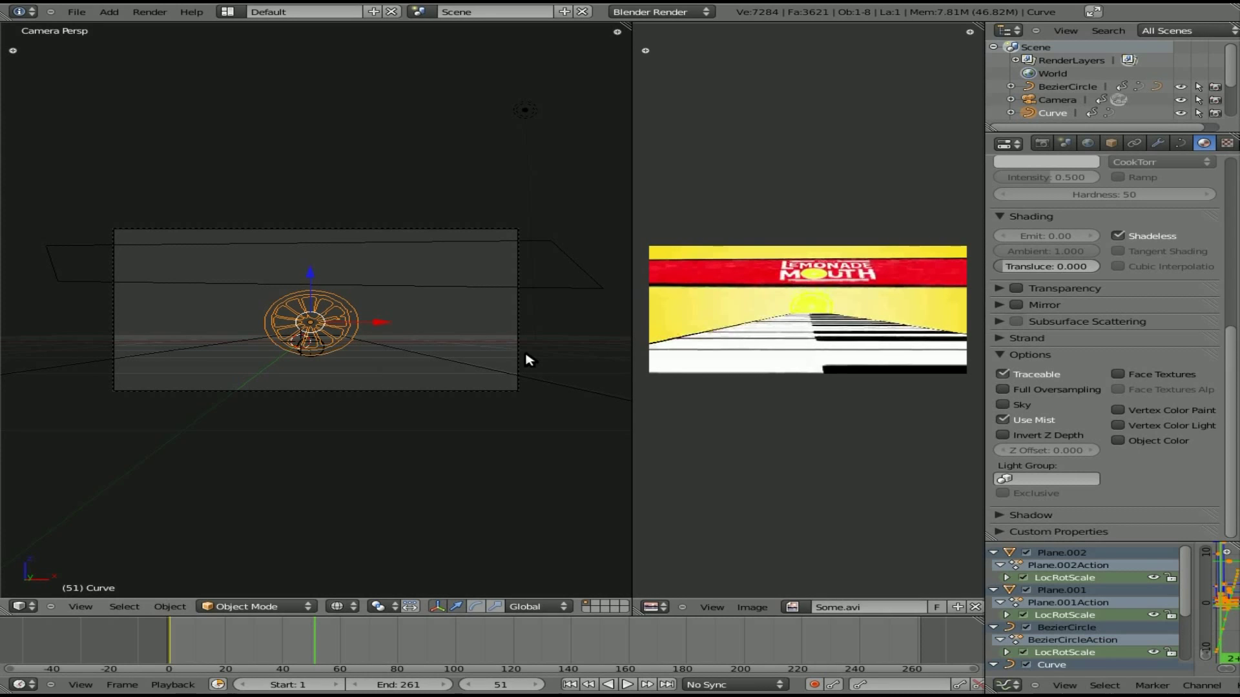
key("r")
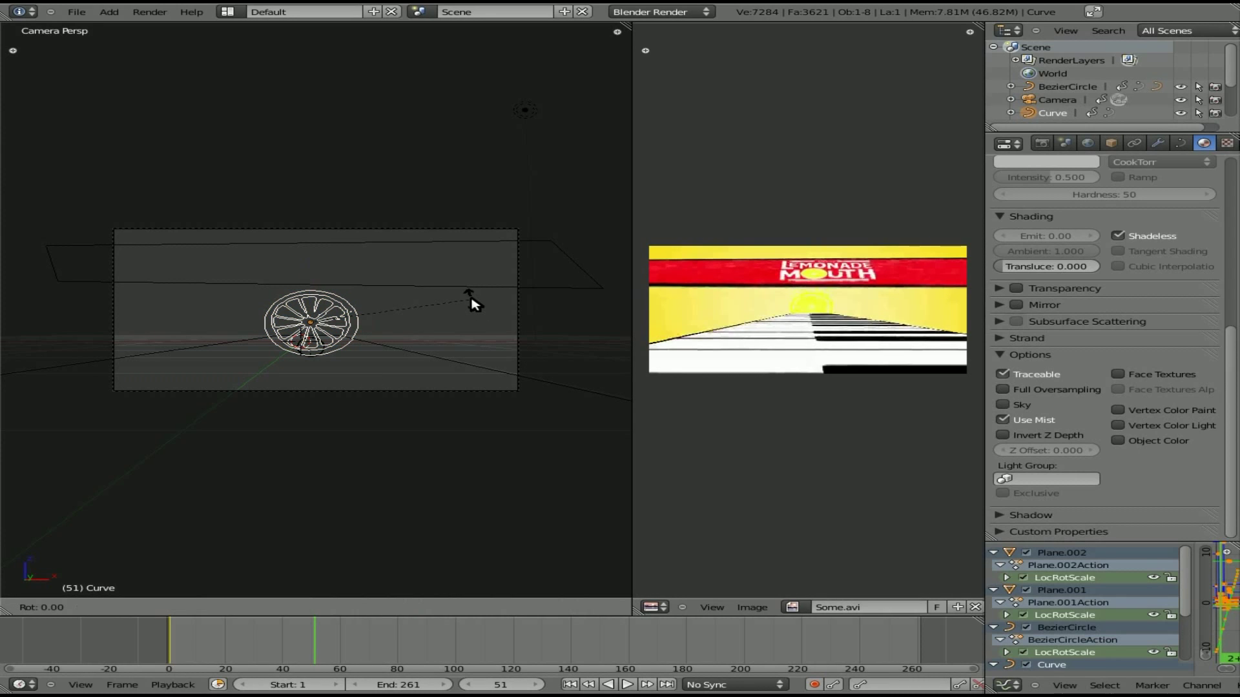
key("y")
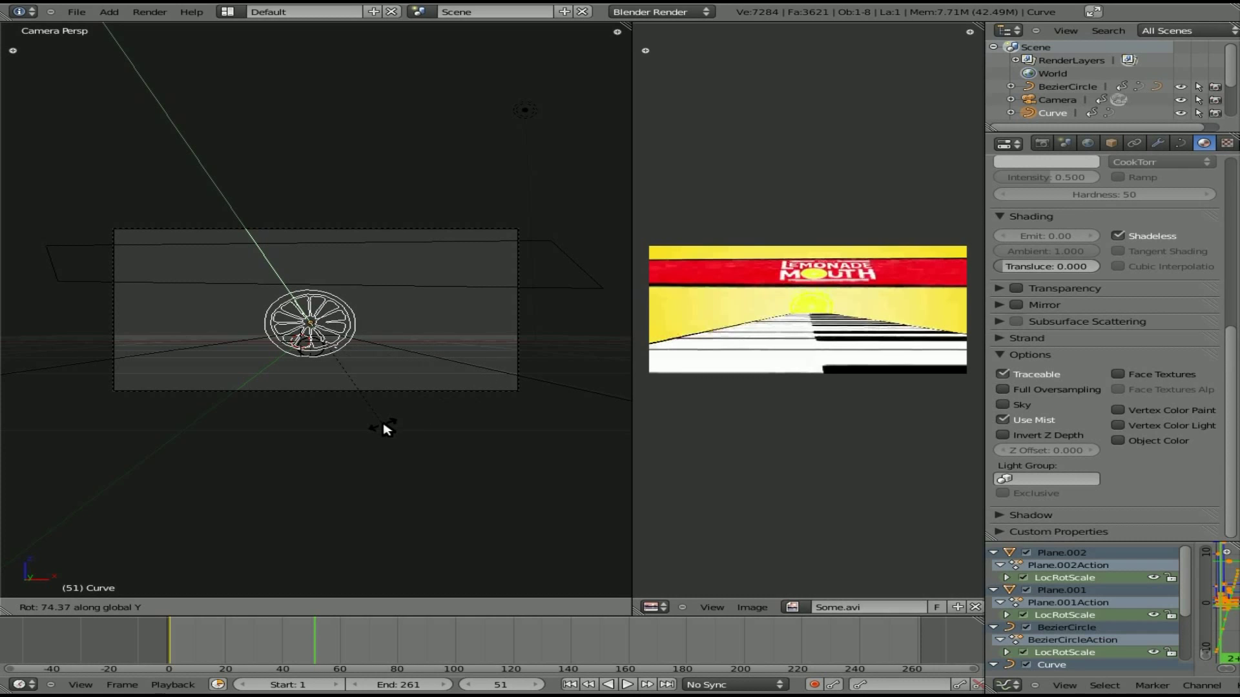
left_click(383, 429)
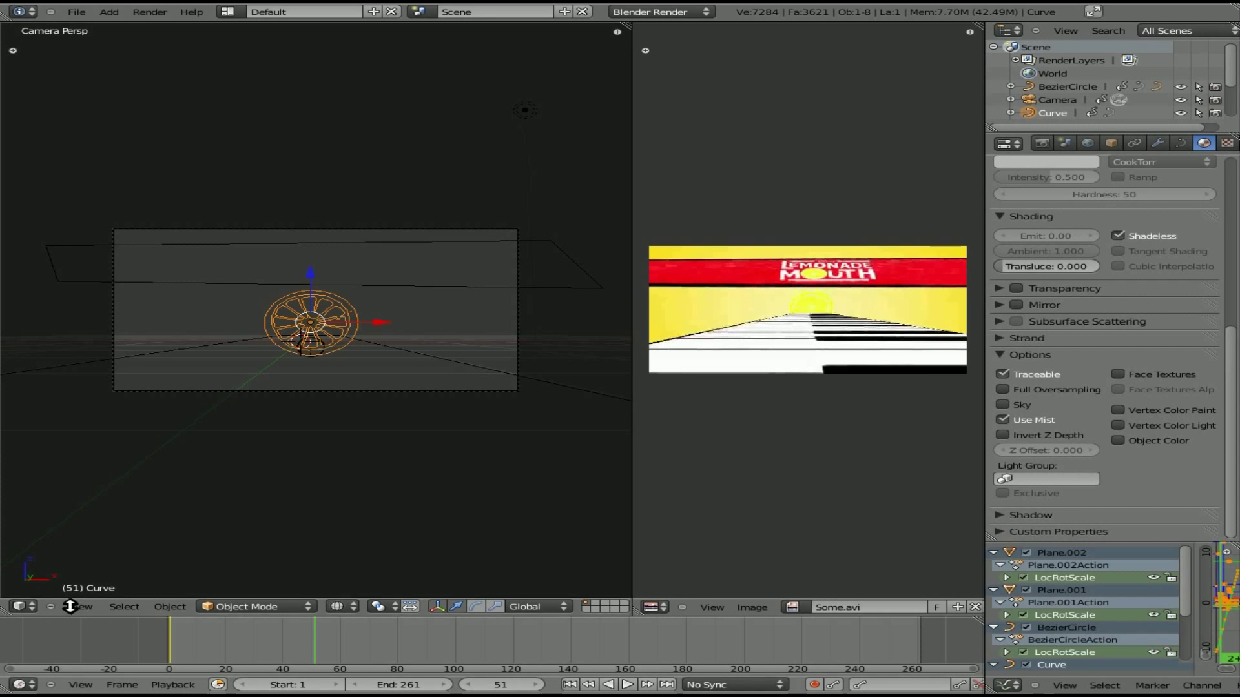
key("r")
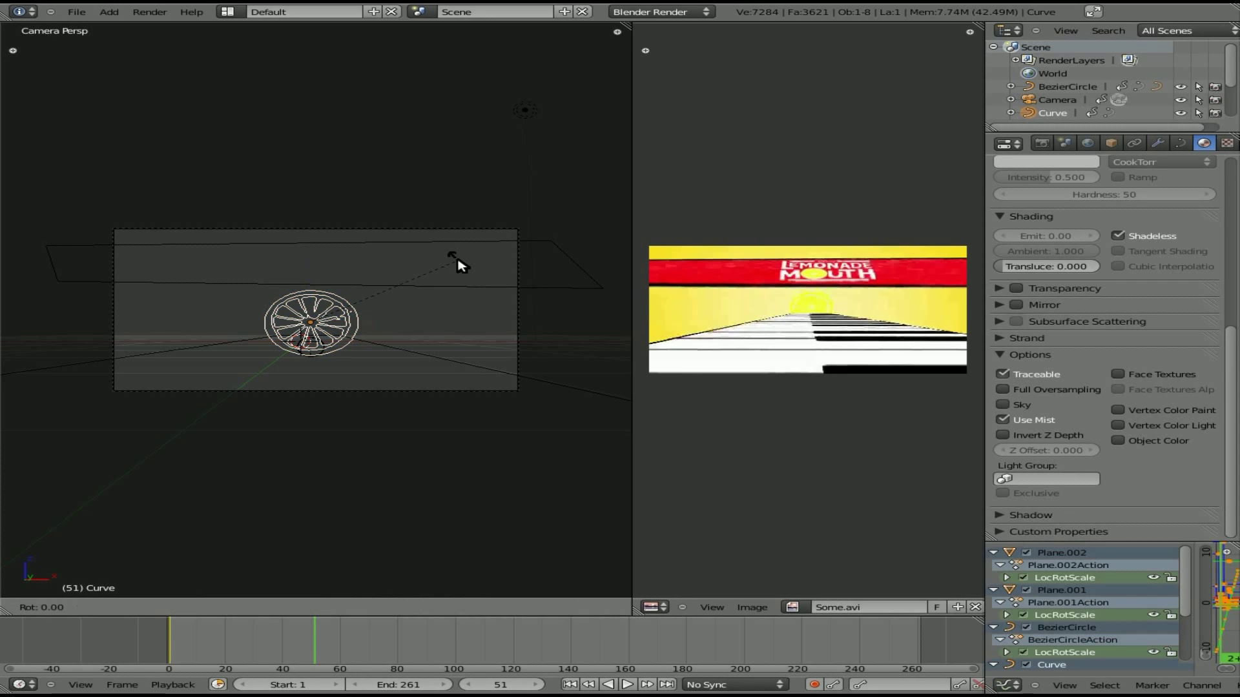
key("y")
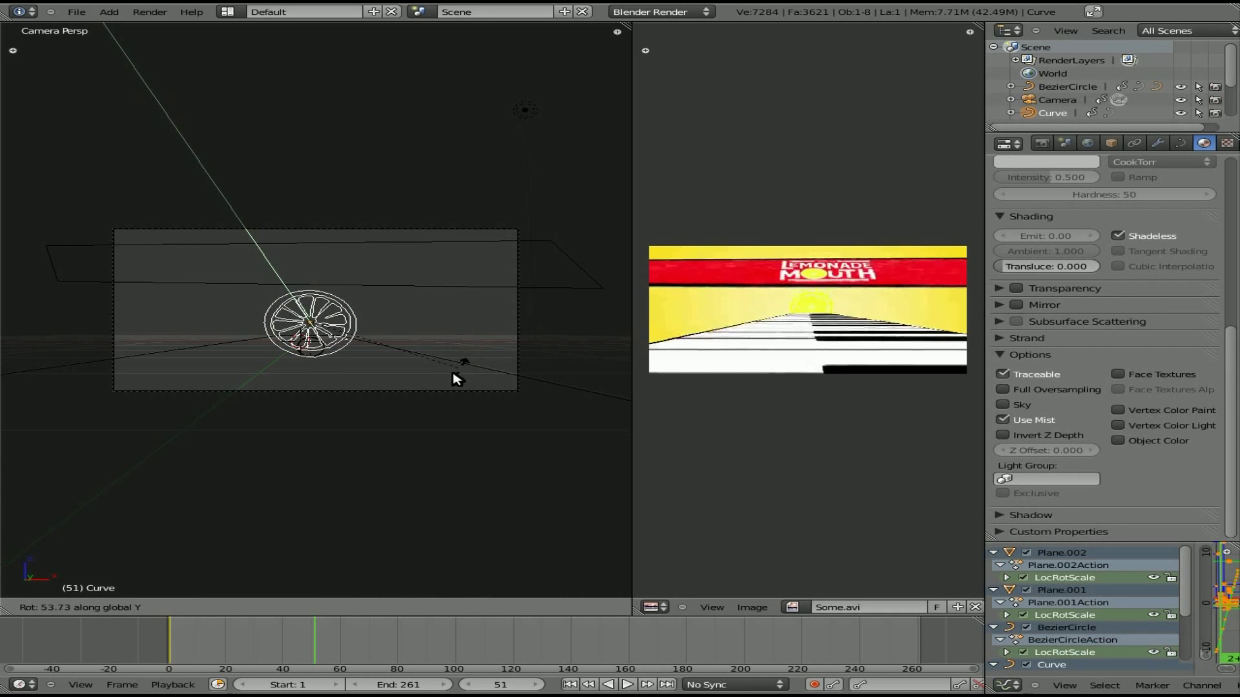
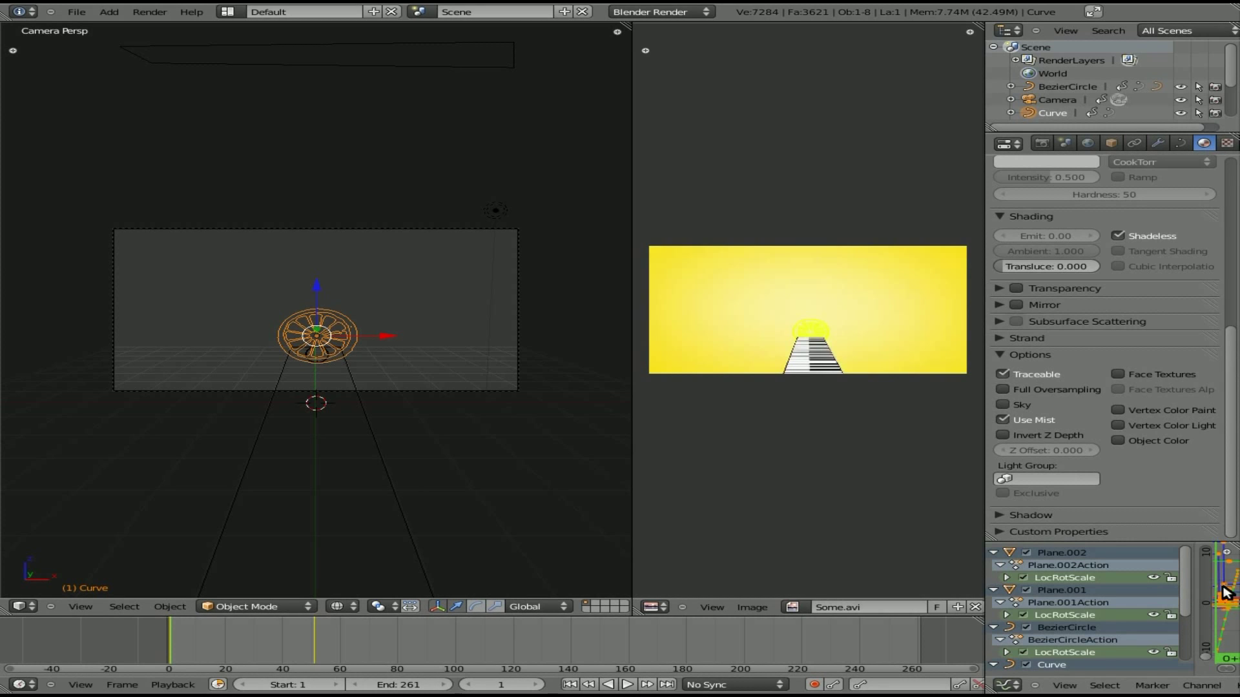
Step: Hide the Plane.002, Plane.001, BezierCircle and Camera animation curves in the F-Curve Editor, leaving only the lemon slice's curves shown
key("ctrl+Up")
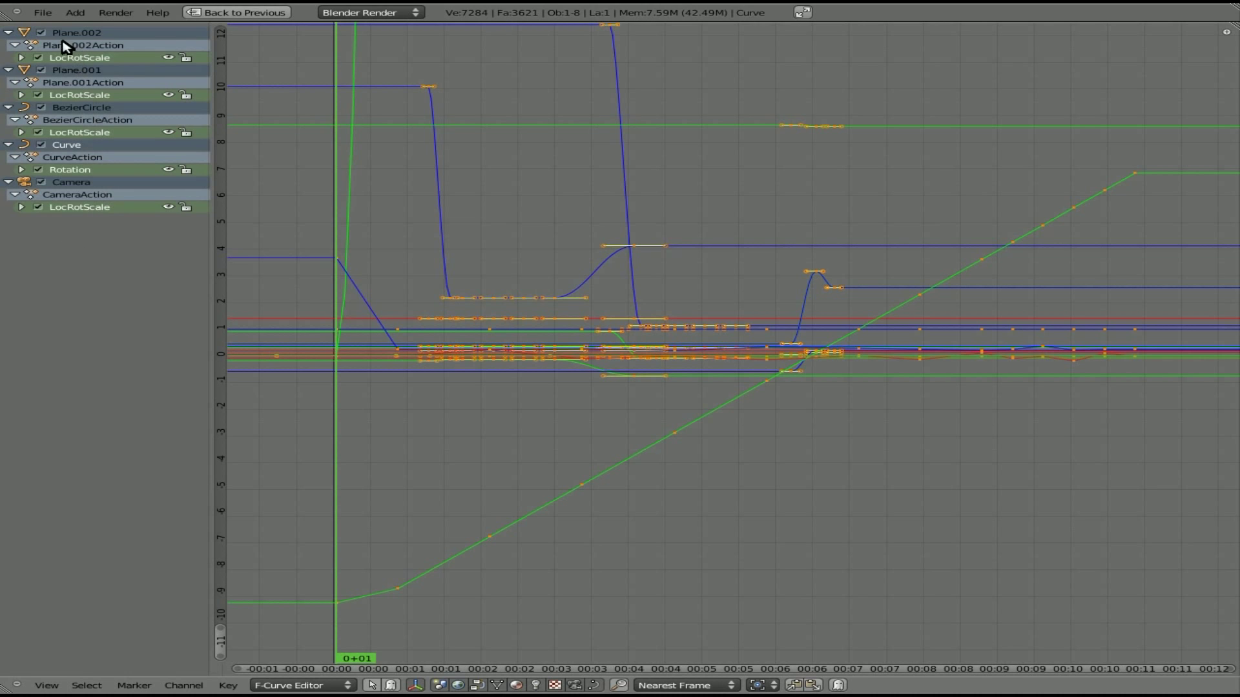
left_click(40, 33)
left_click(40, 70)
left_click(41, 107)
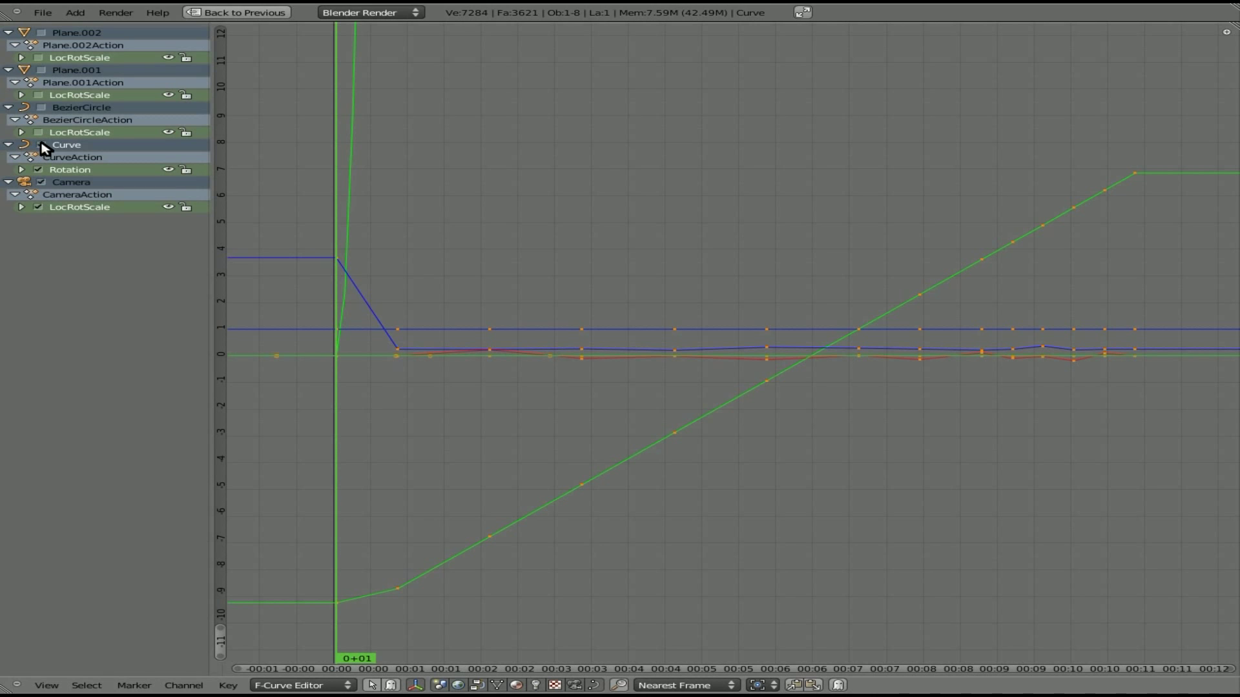
left_click(42, 182)
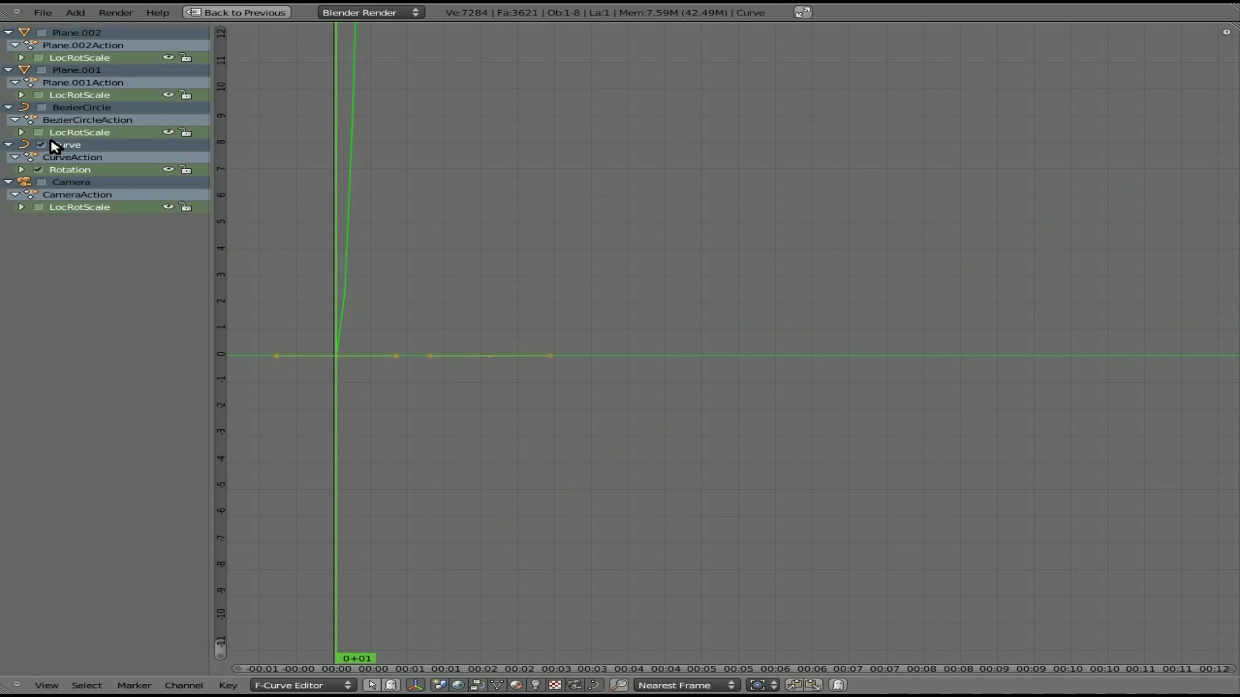
key("ctrl+Up")
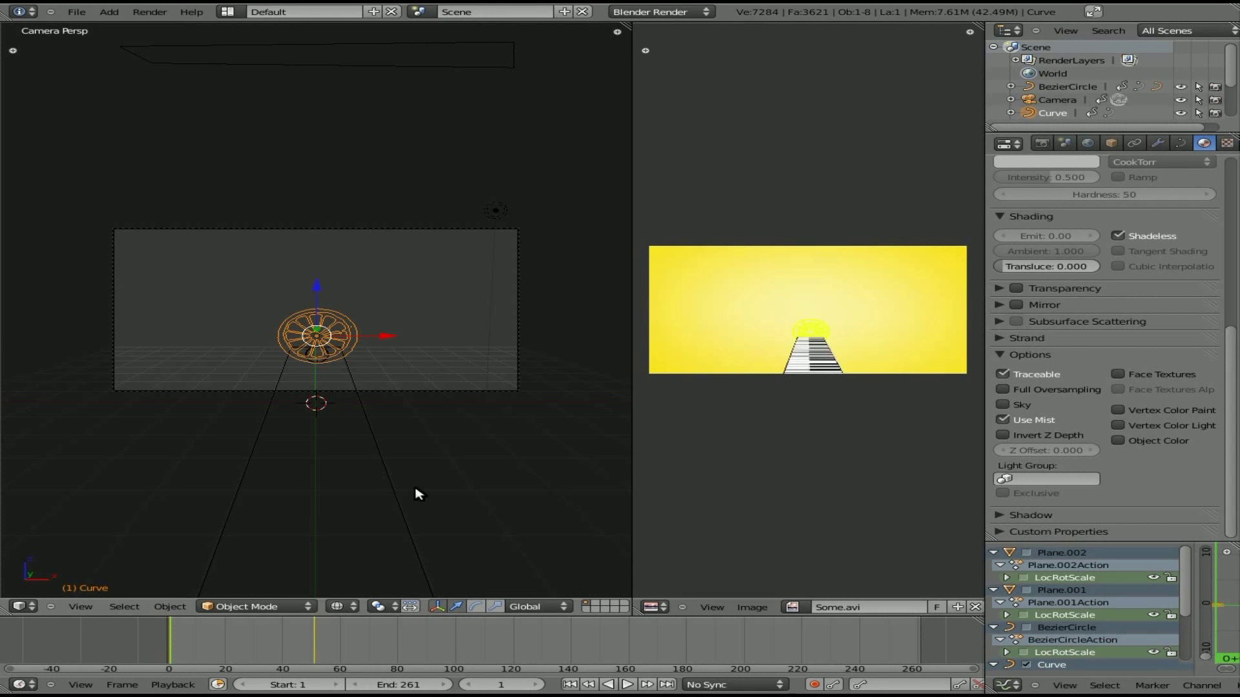
Step: Rename the lemon slice curve object to Lemon
left_click(1109, 144)
left_click(1085, 188)
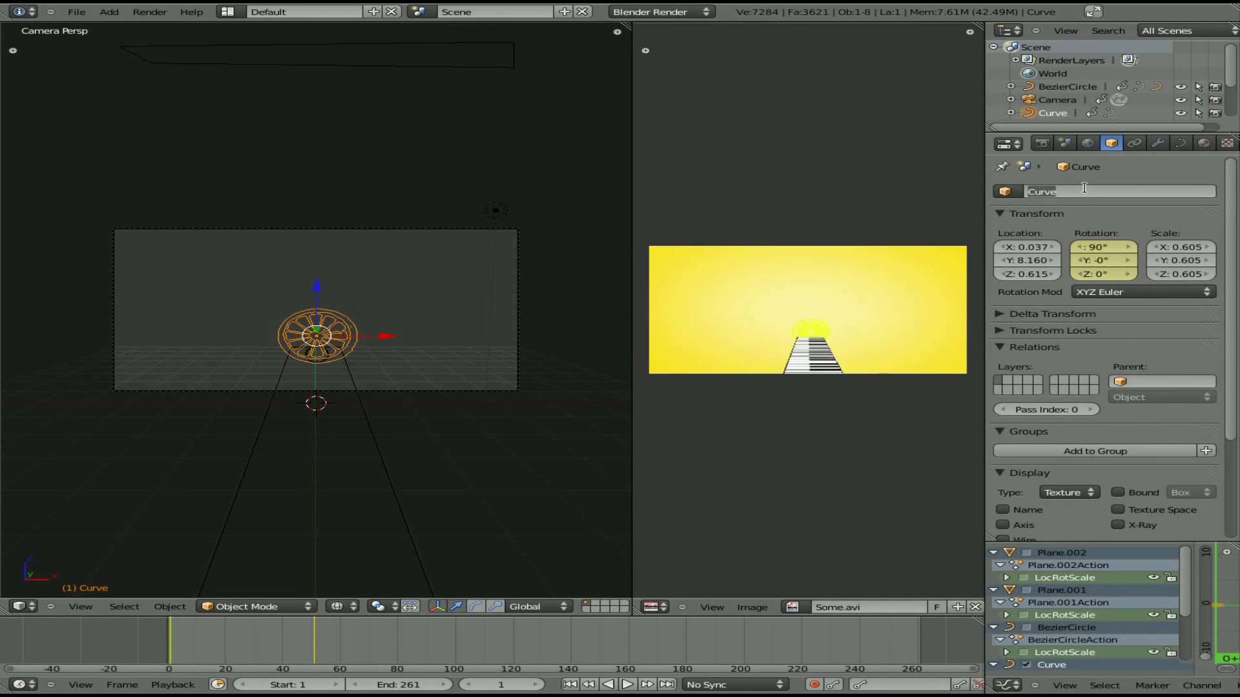
type("Lemon")
key("Return")
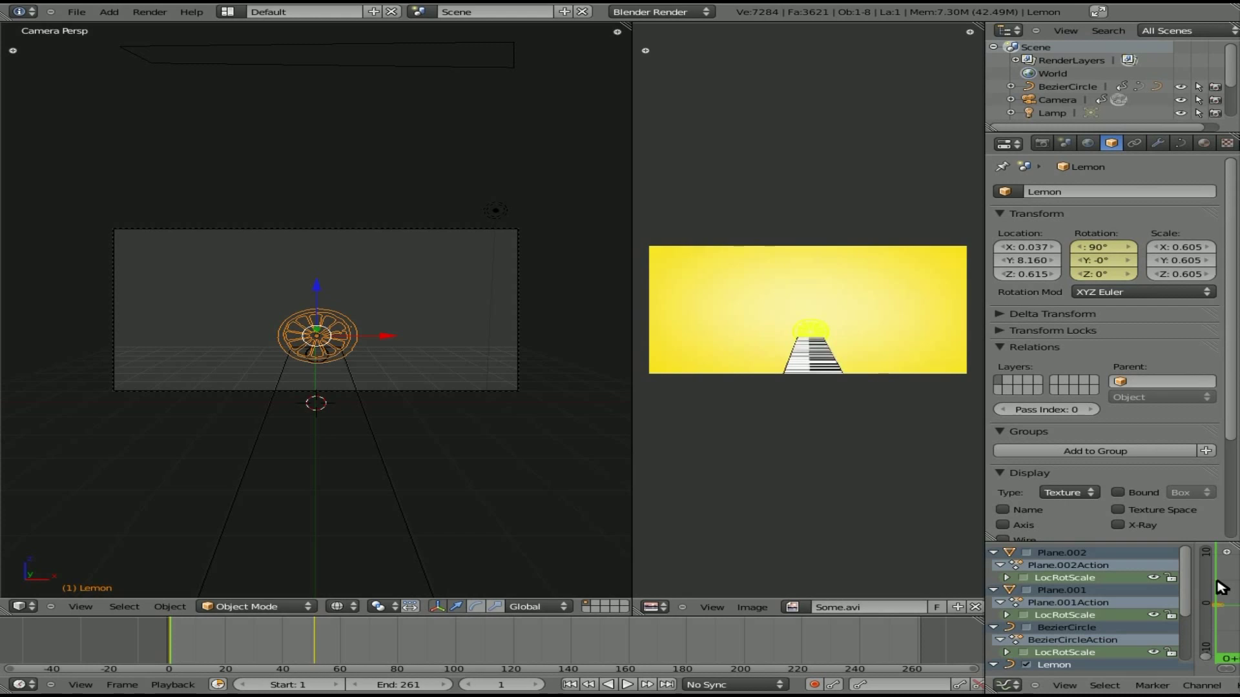
Step: Display the F-Curve Editor's time in frames and set the Lemon's rotation keyframes to Linear interpolation
key("shift+space")
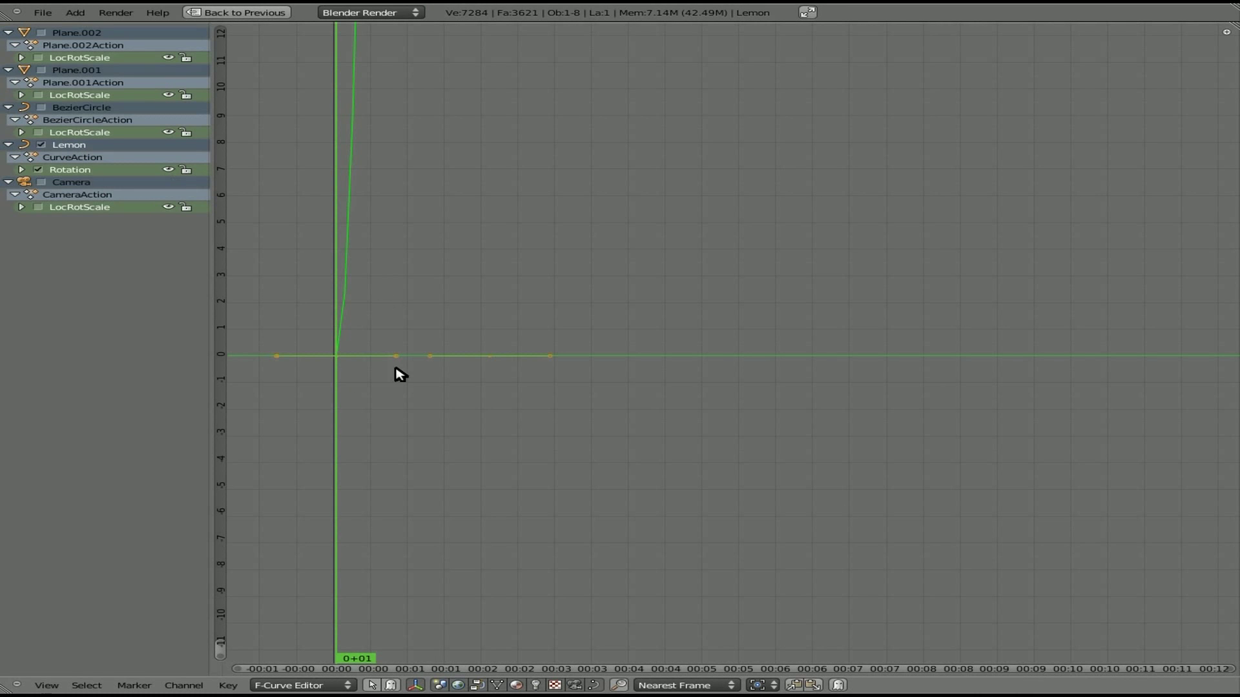
scroll(433, 207, "down", 3)
scroll(432, 207, "down", 8)
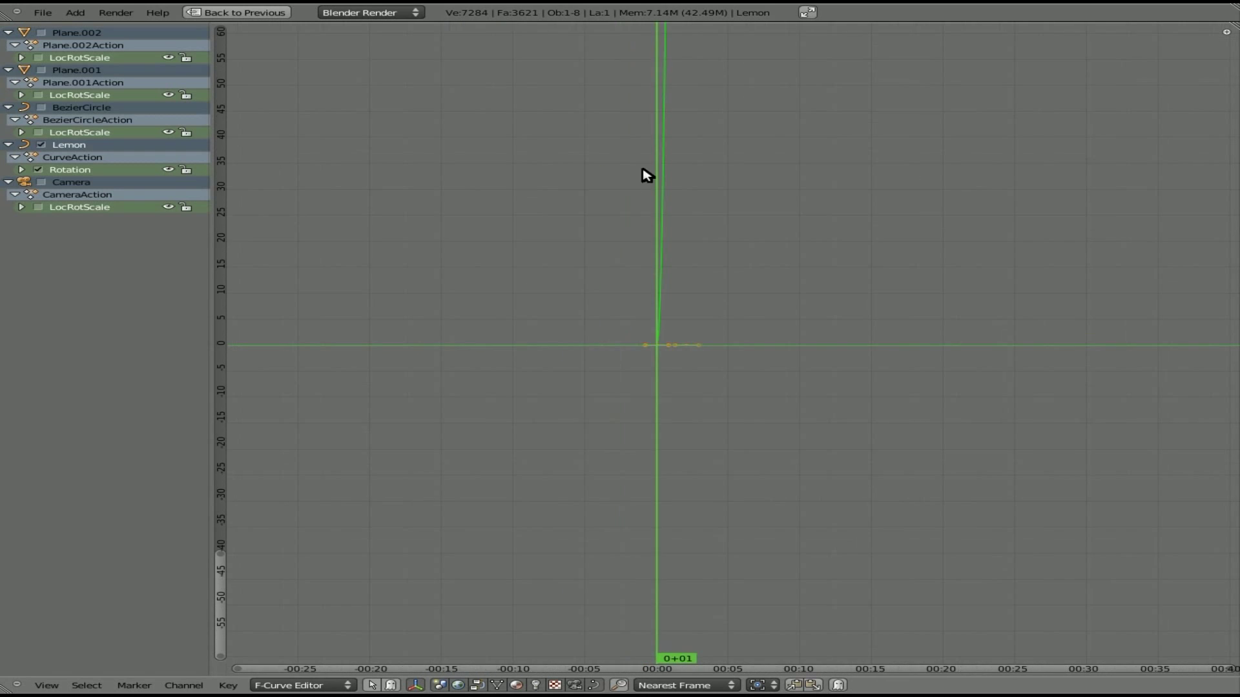
middle_click_drag(702, 101, 696, 199)
left_click_drag(702, 200, 704, 201)
scroll(704, 201, "left", 4, "ctrl")
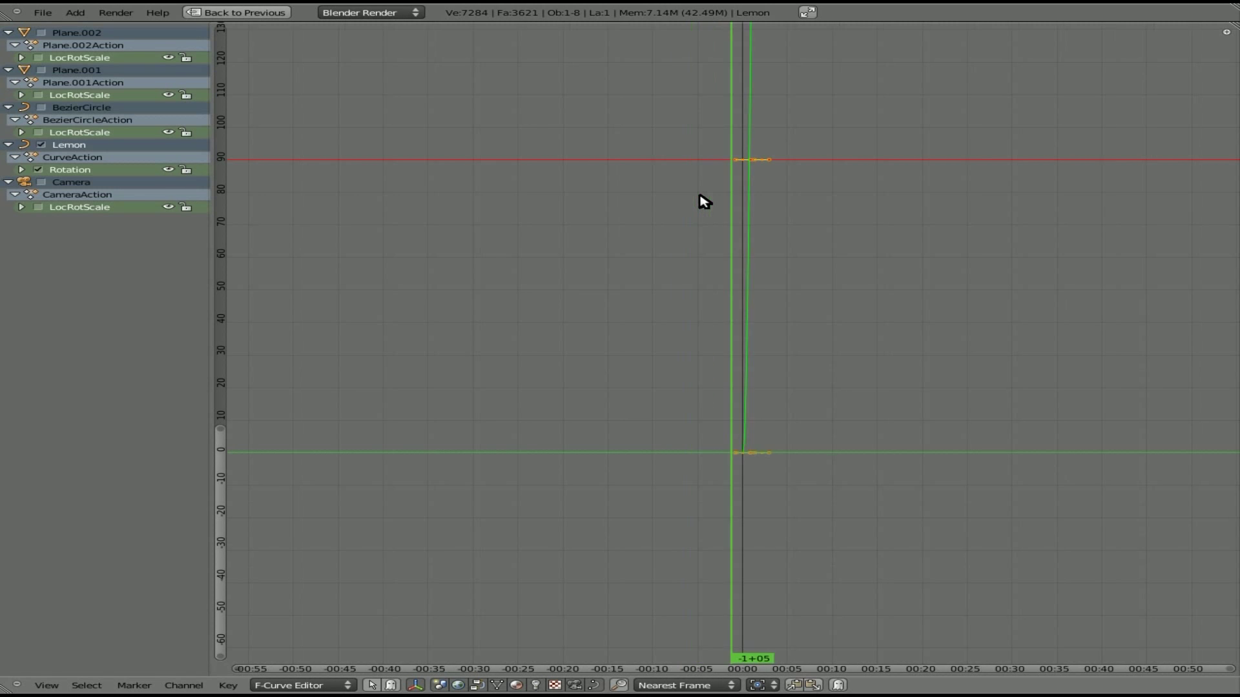
scroll(704, 202, "up", 2, "shift")
middle_click_drag(851, 235, 554, 249, "ctrl")
middle_click_drag(443, 144, 502, 328)
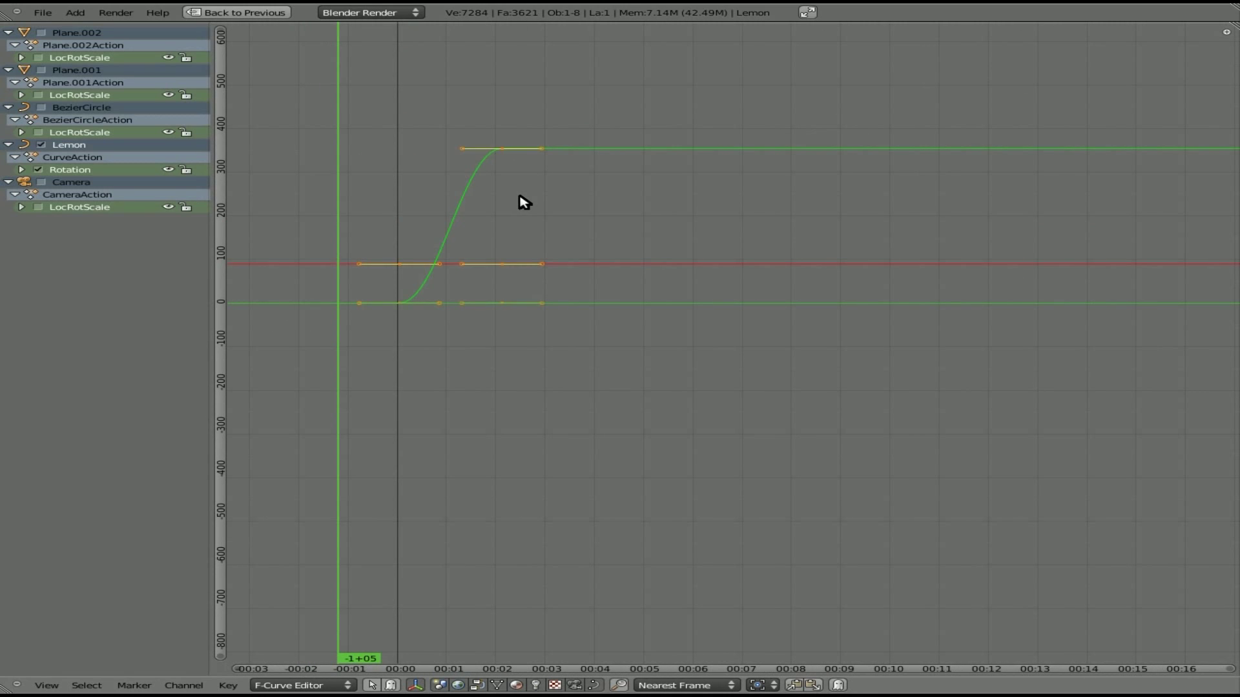
key("ctrl+t")
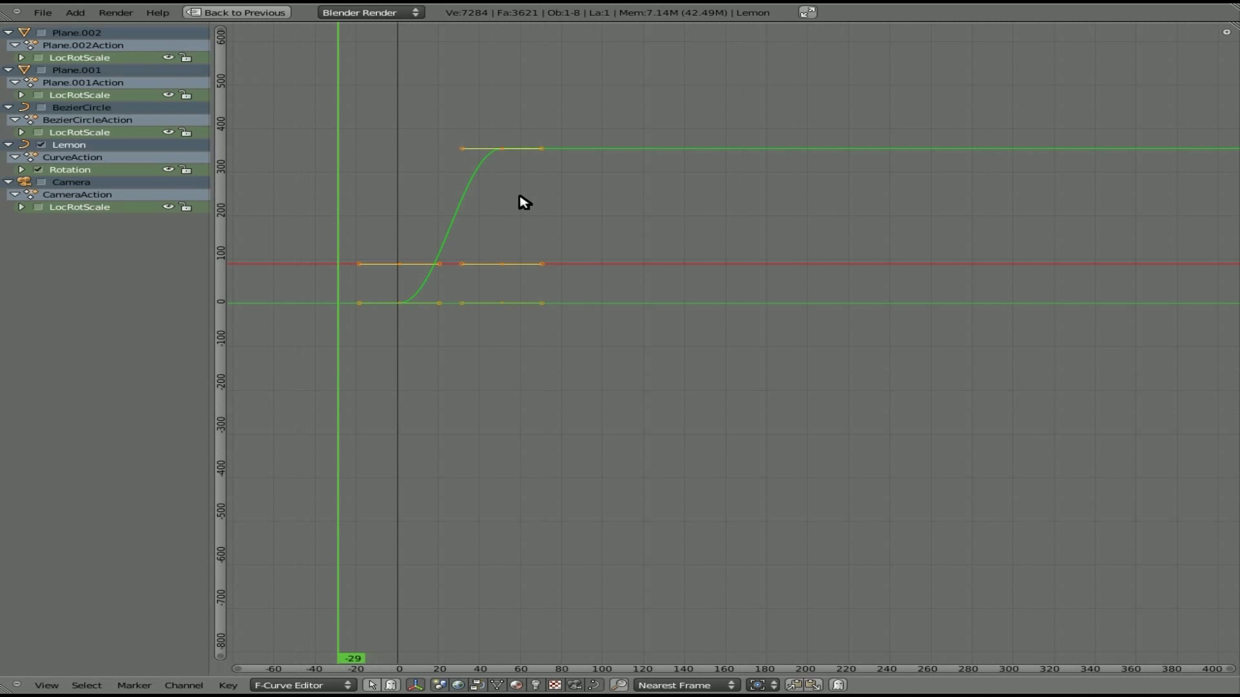
key("shift+t")
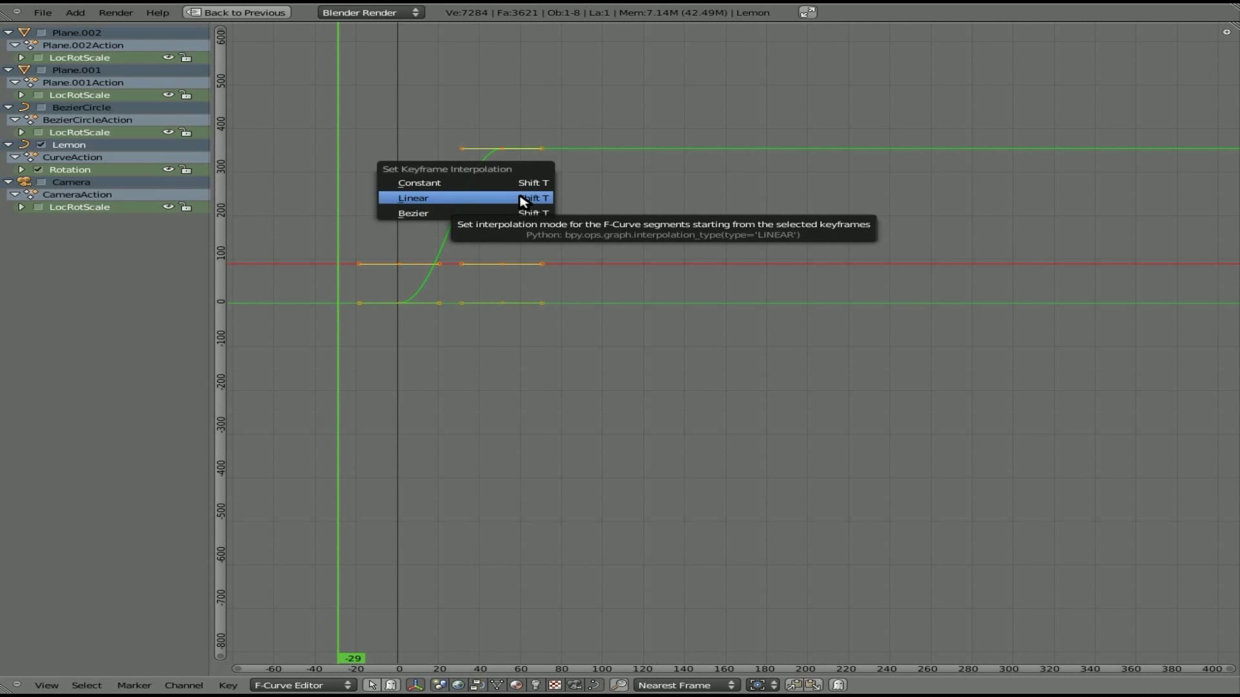
left_click(522, 200)
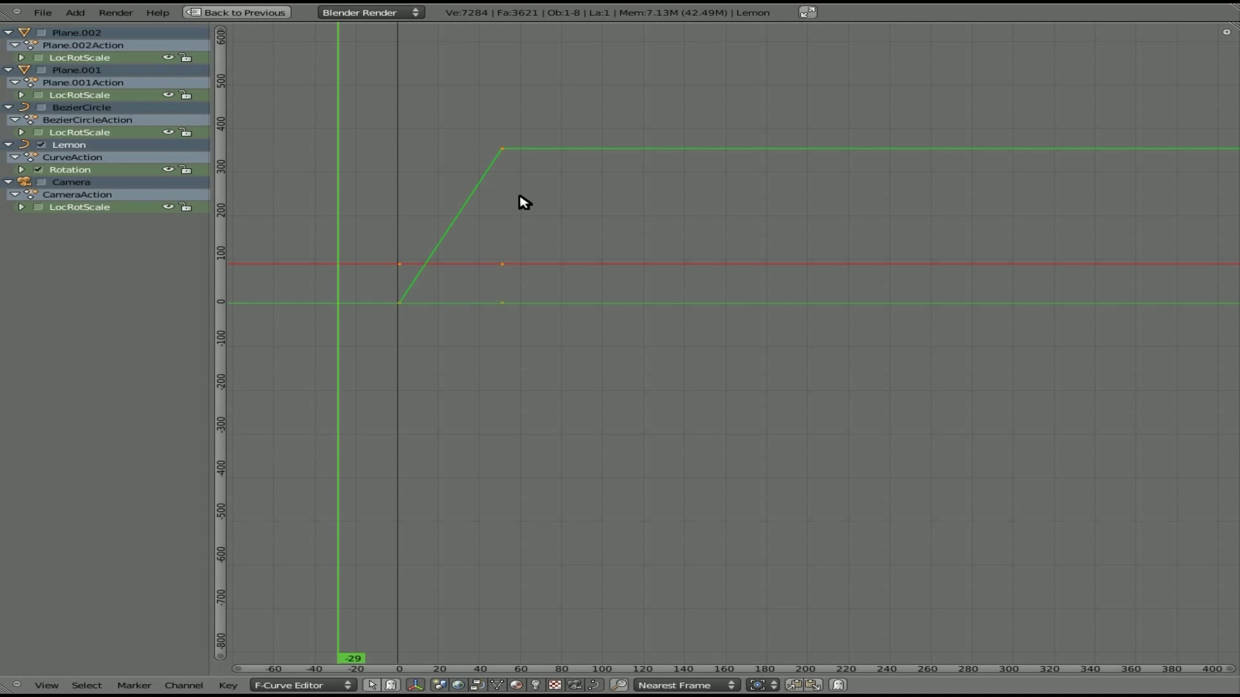
Step: Play back the animation through the camera to review the Lemon's rotation between frames 1 and 51
key("ctrl+Up")
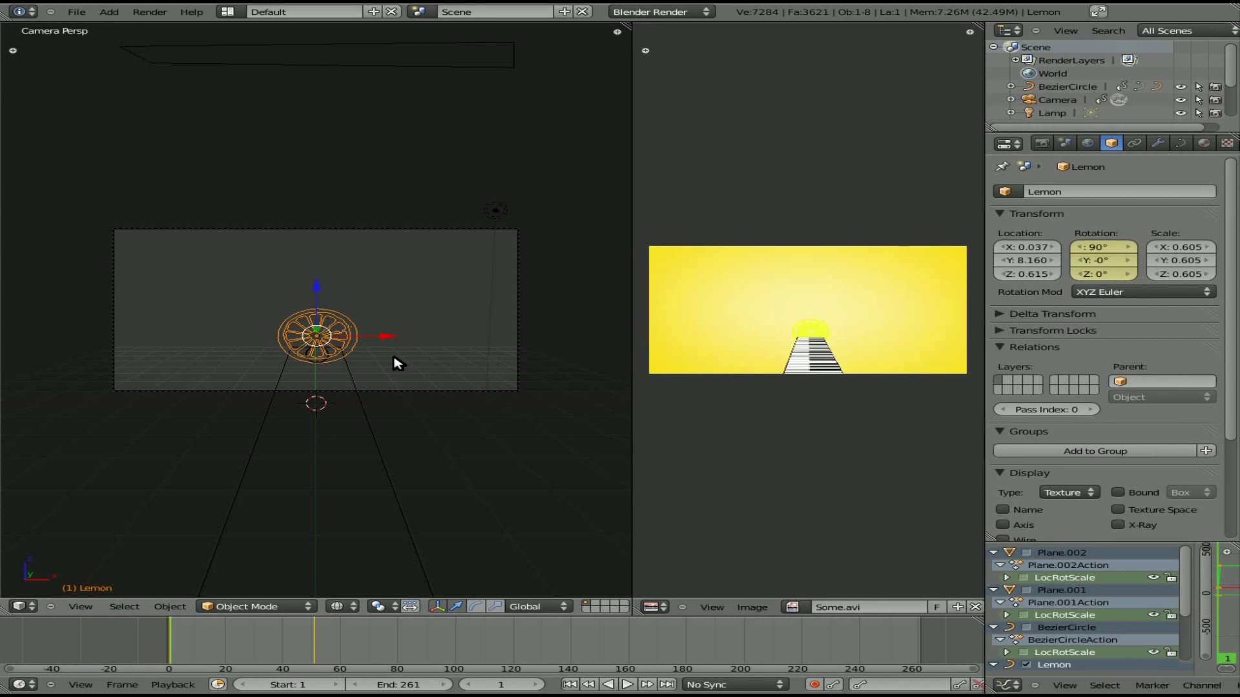
key("alt+a")
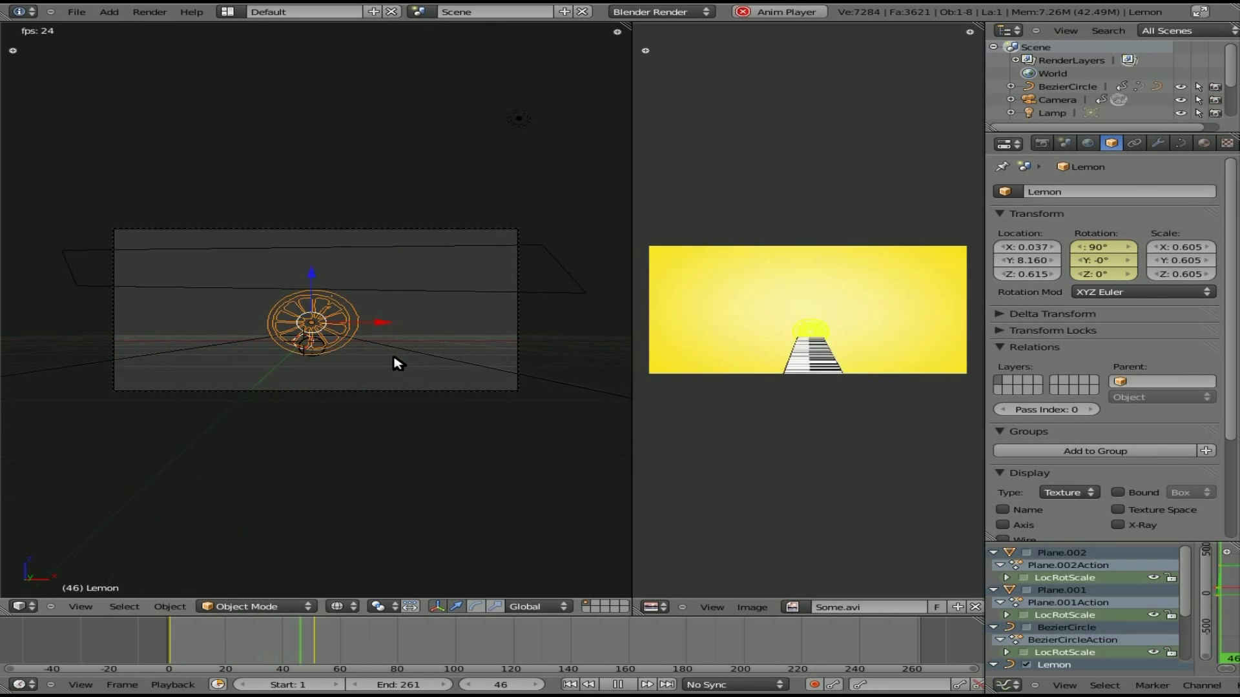
key("Escape")
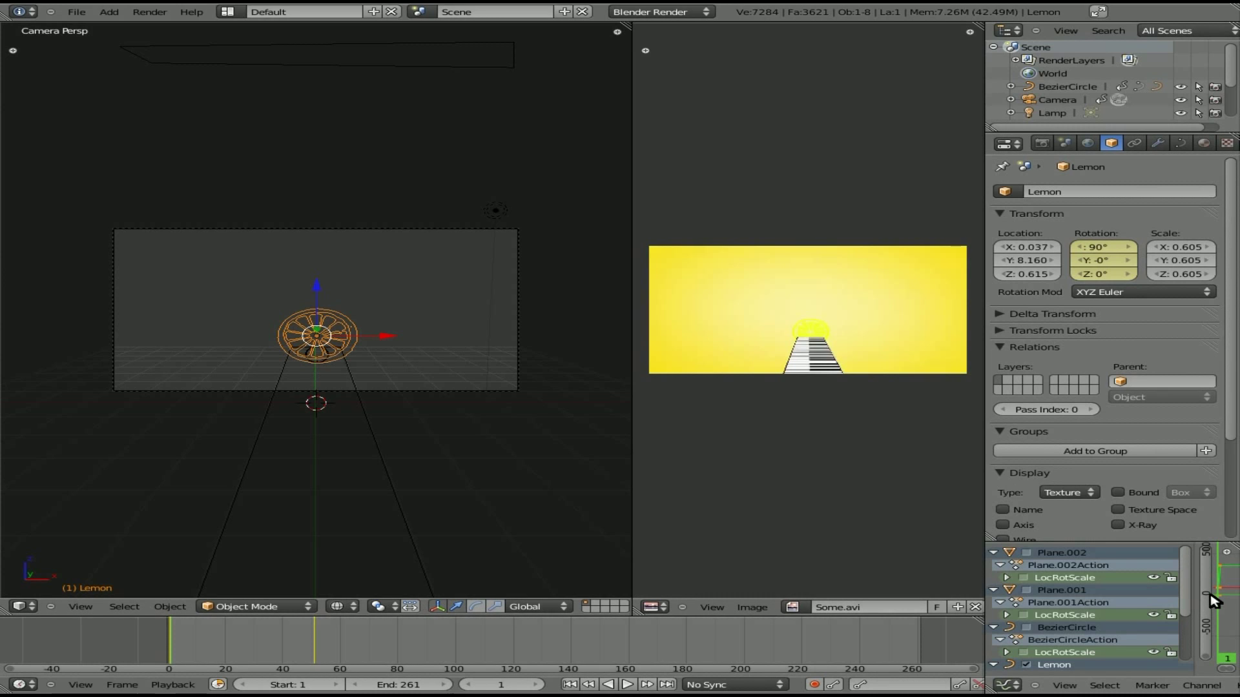
Step: Apply Constant Extrapolation to the Lemon's rotation curves
key("ctrl+Up")
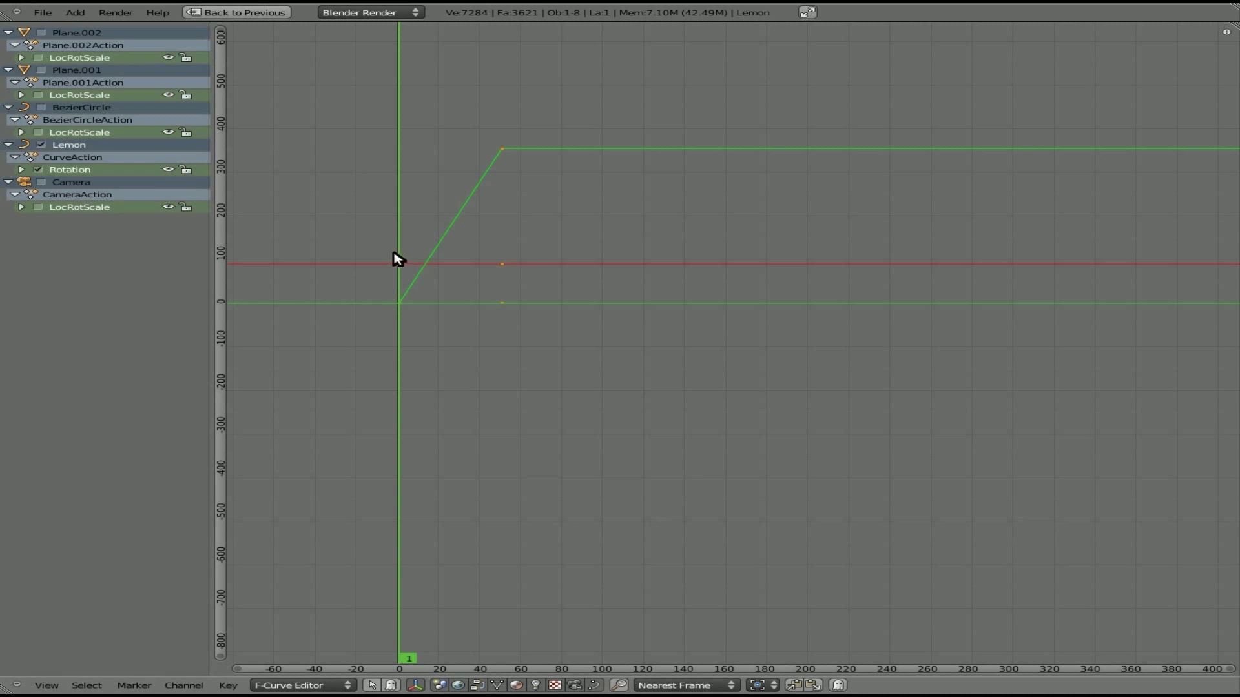
left_click(136, 686)
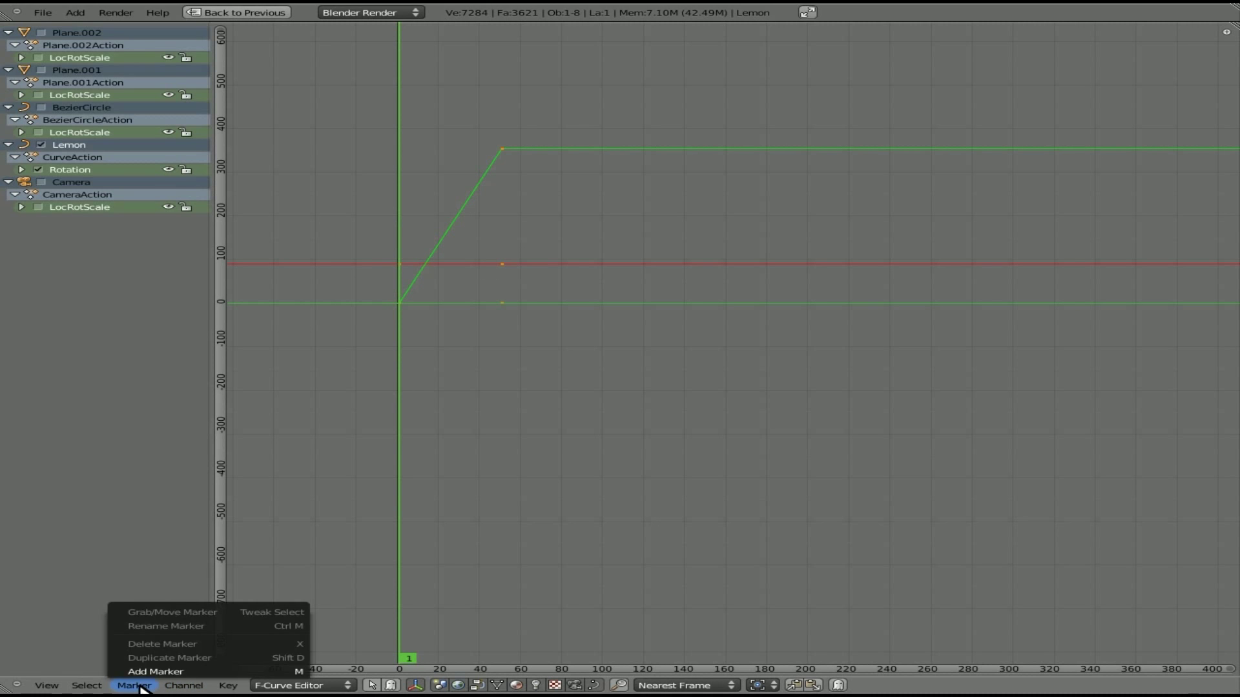
left_click(184, 686)
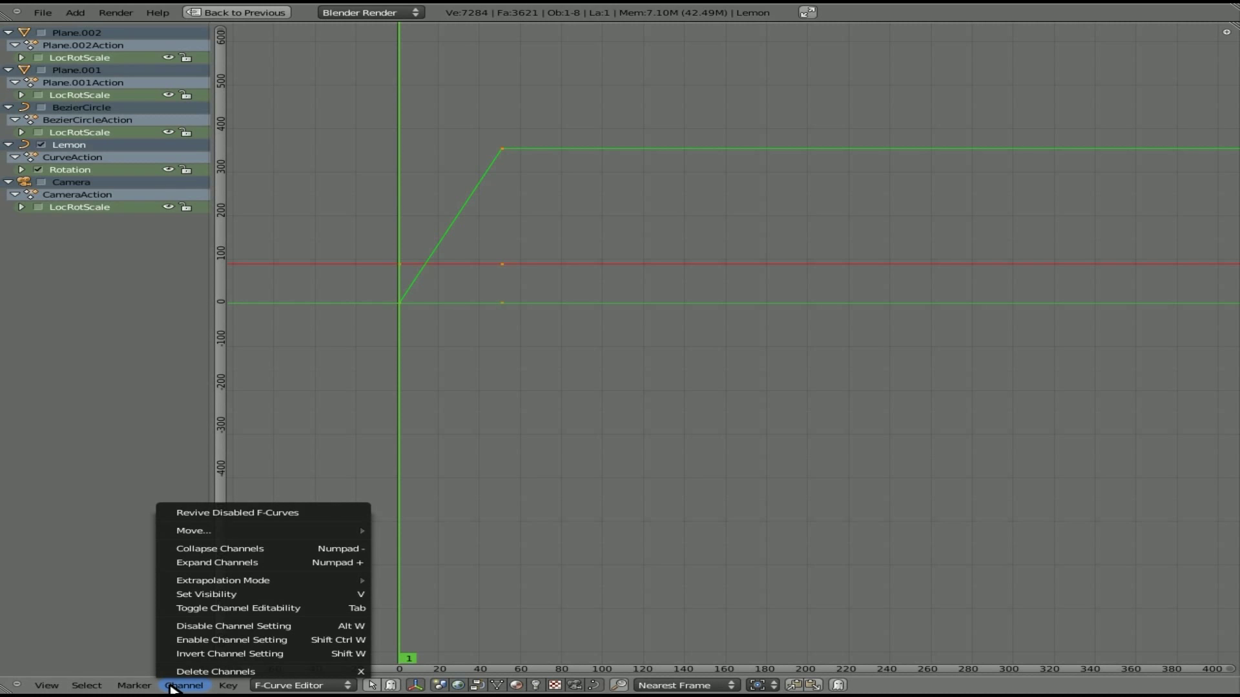
left_click(87, 686)
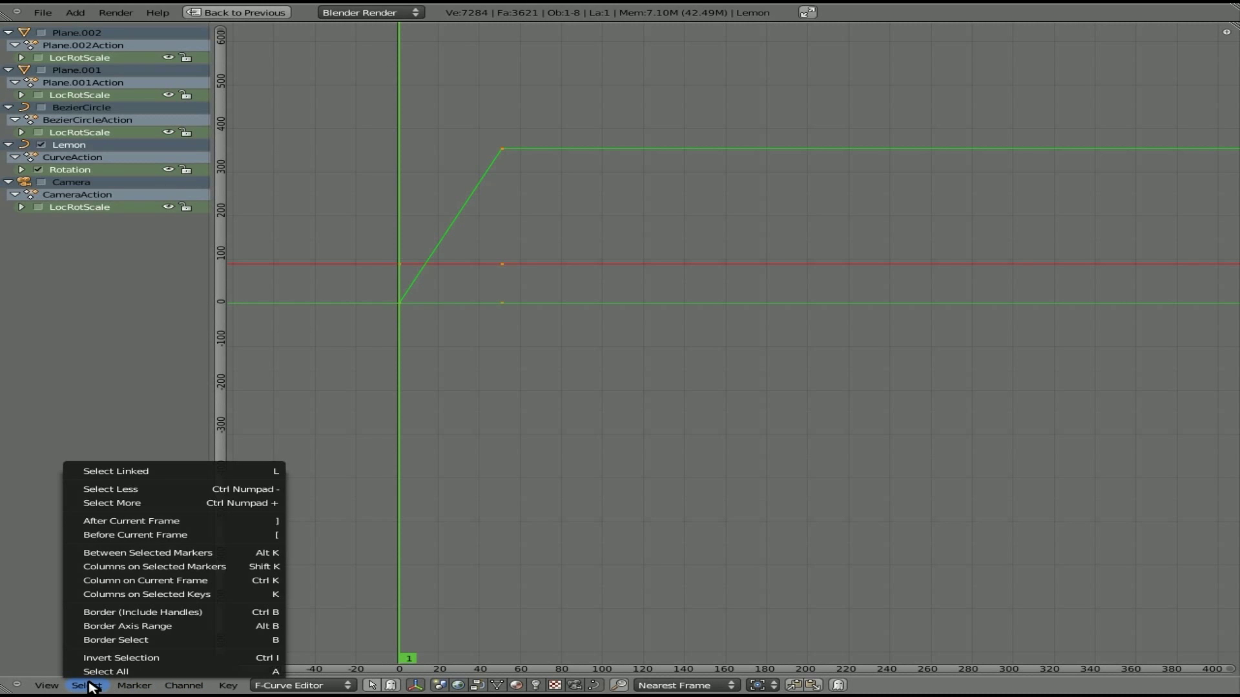
left_click(174, 686)
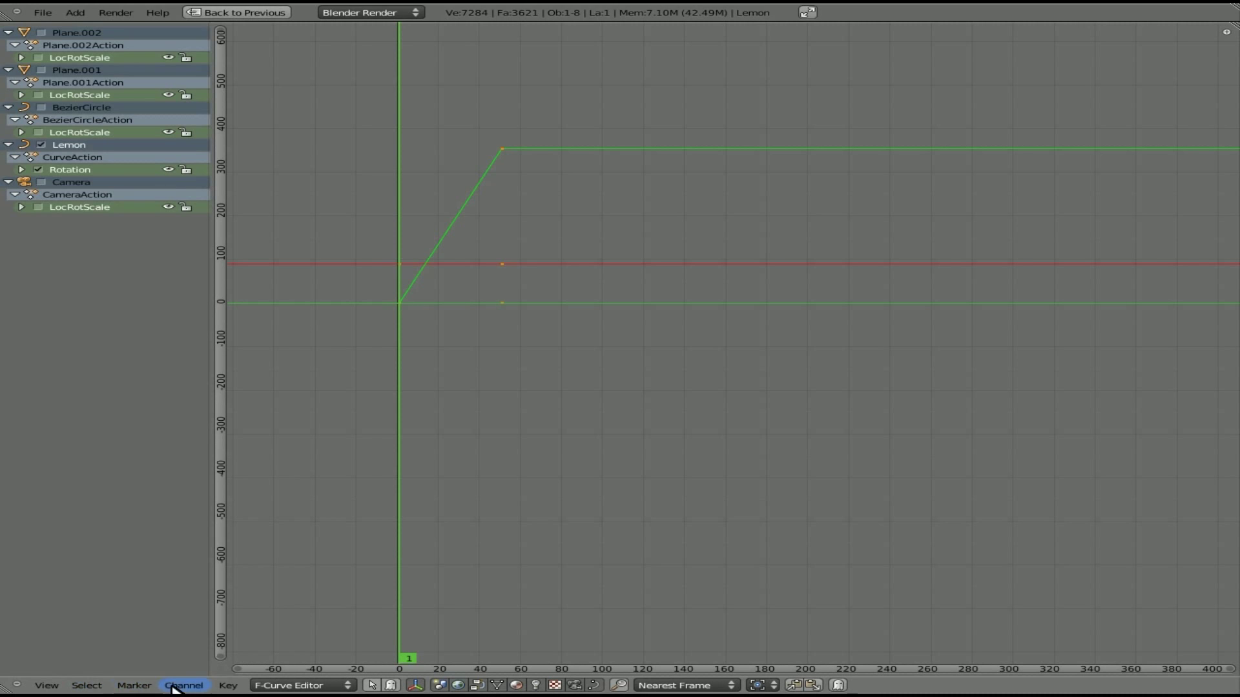
left_click(225, 686)
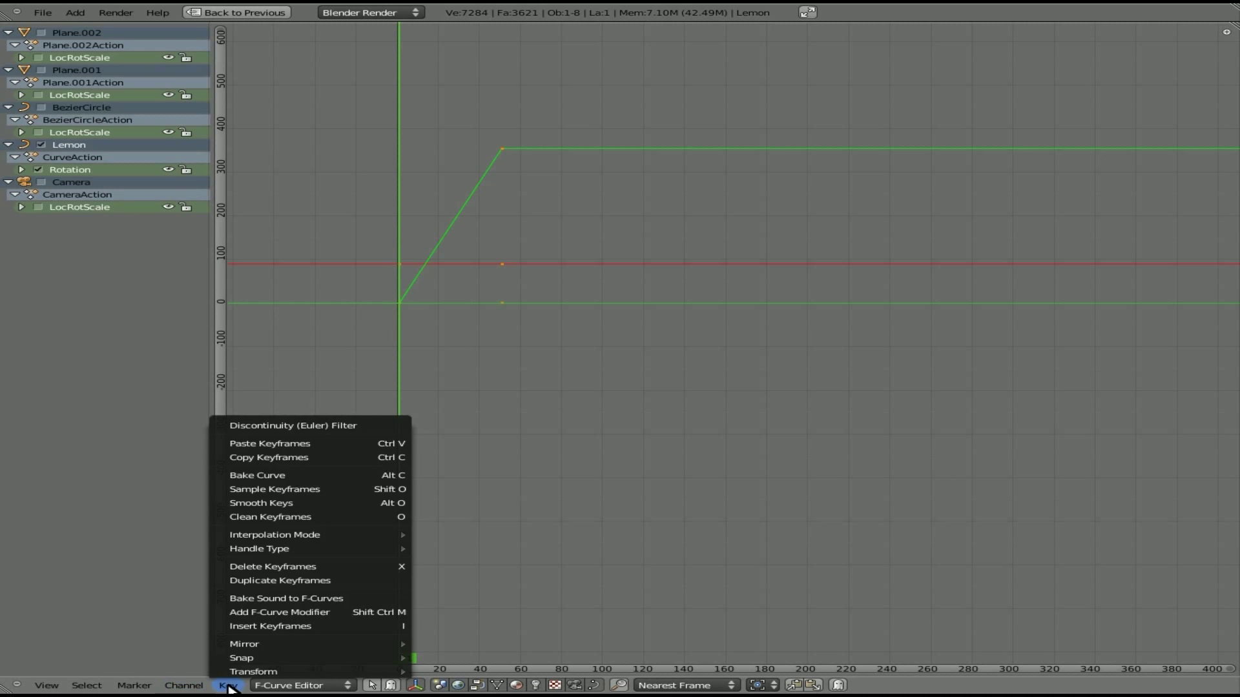
left_click(194, 686)
left_click(202, 688)
left_click(198, 686)
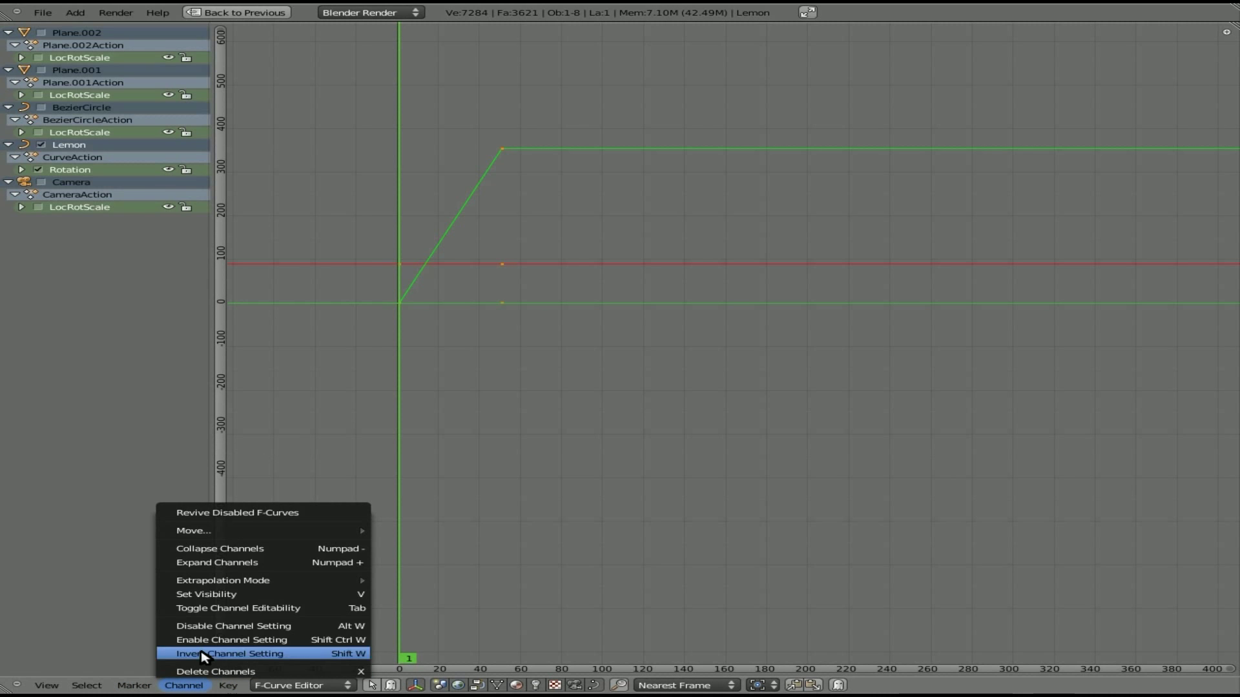
mouse_move(234, 584)
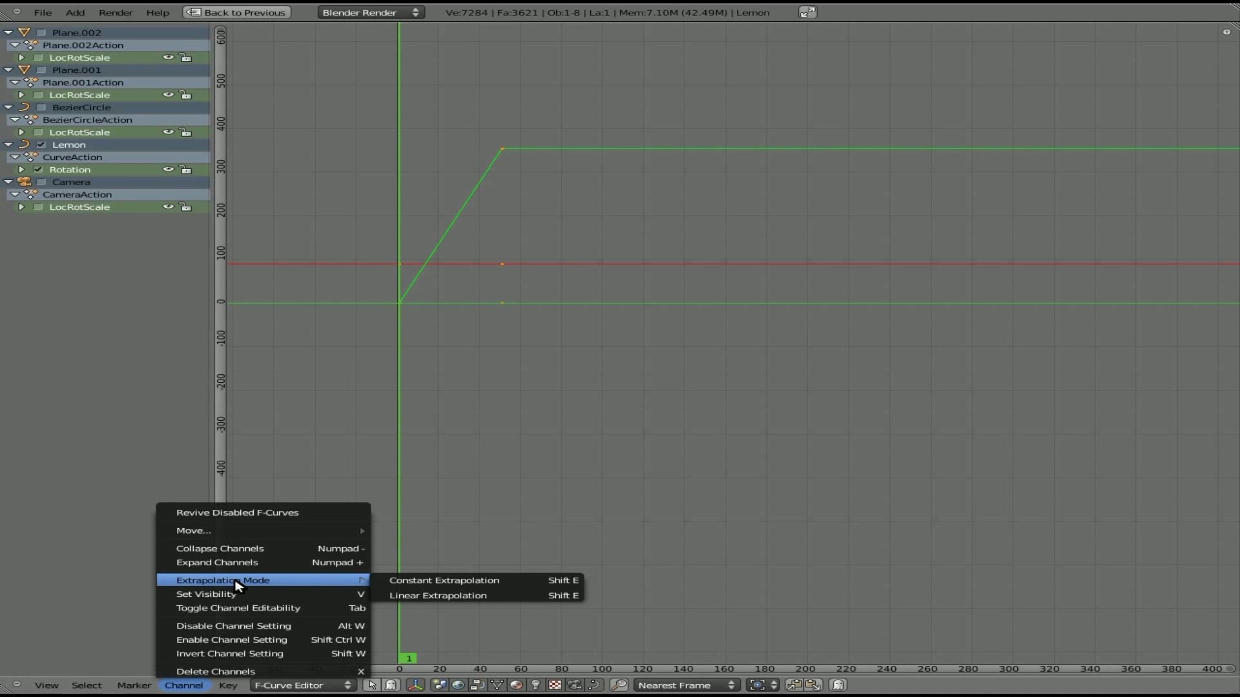
left_click(431, 586)
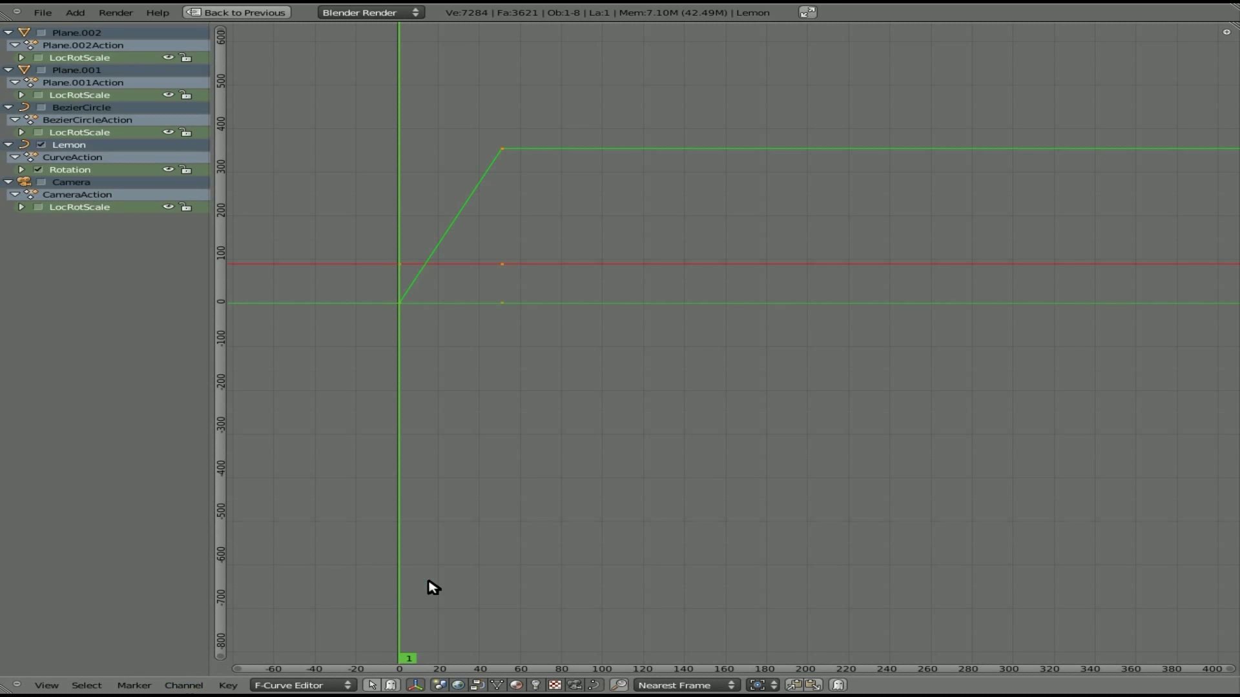
Step: Apply Linear Extrapolation to the Lemon's rotation curves so the spin continues beyond its keyframes
left_click(183, 686)
mouse_move(319, 581)
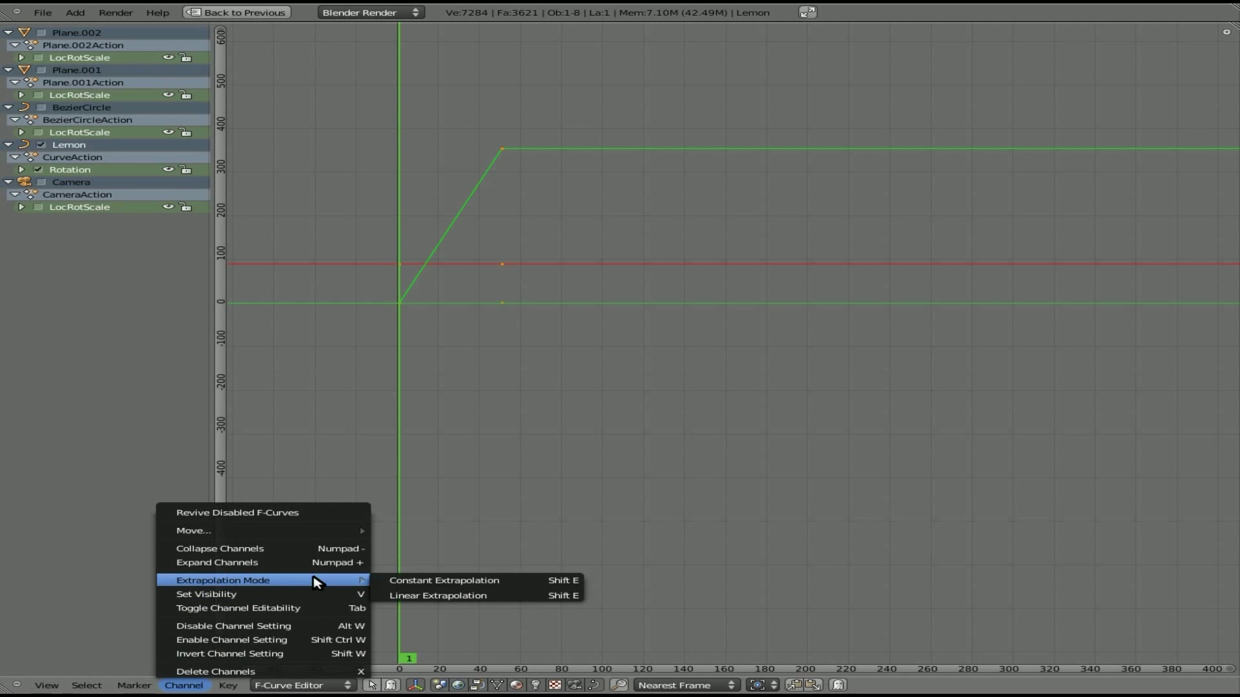
left_click(437, 594)
scroll(546, 172, "down", 4)
scroll(524, 536, "down", 2)
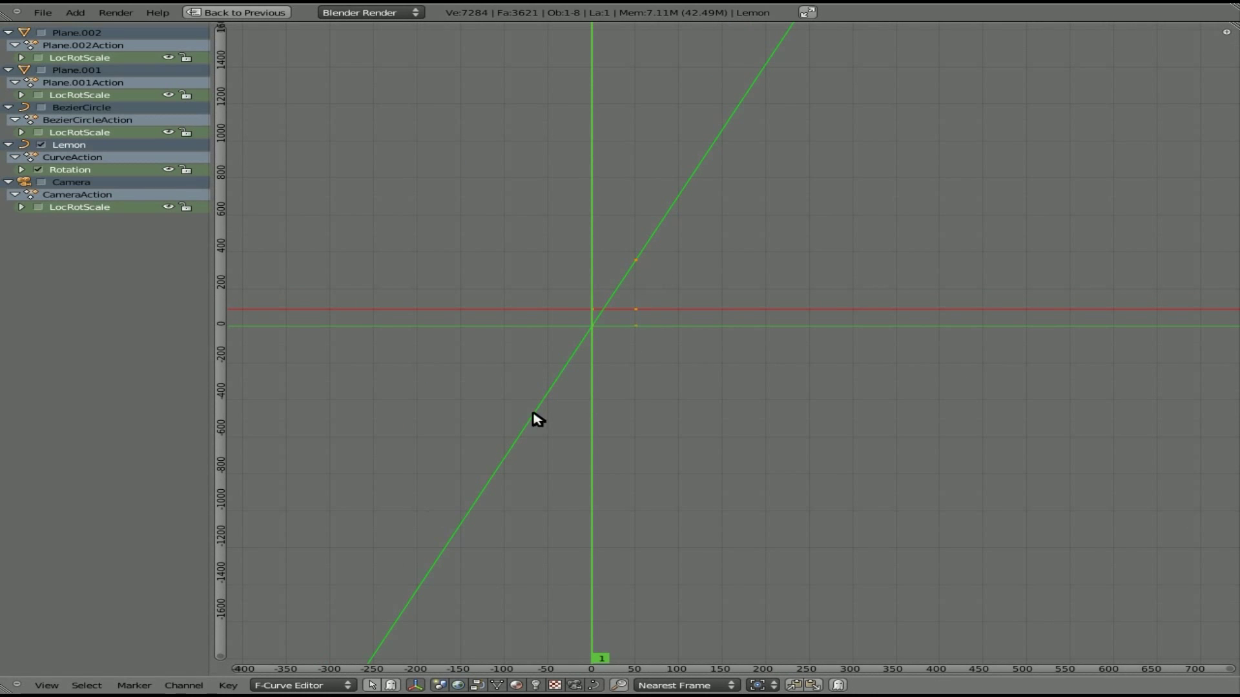
Step: Play back the animation to check the Lemon's continuous spin, and save the project over LemonadeMouth2.blend
key("ctrl+Up")
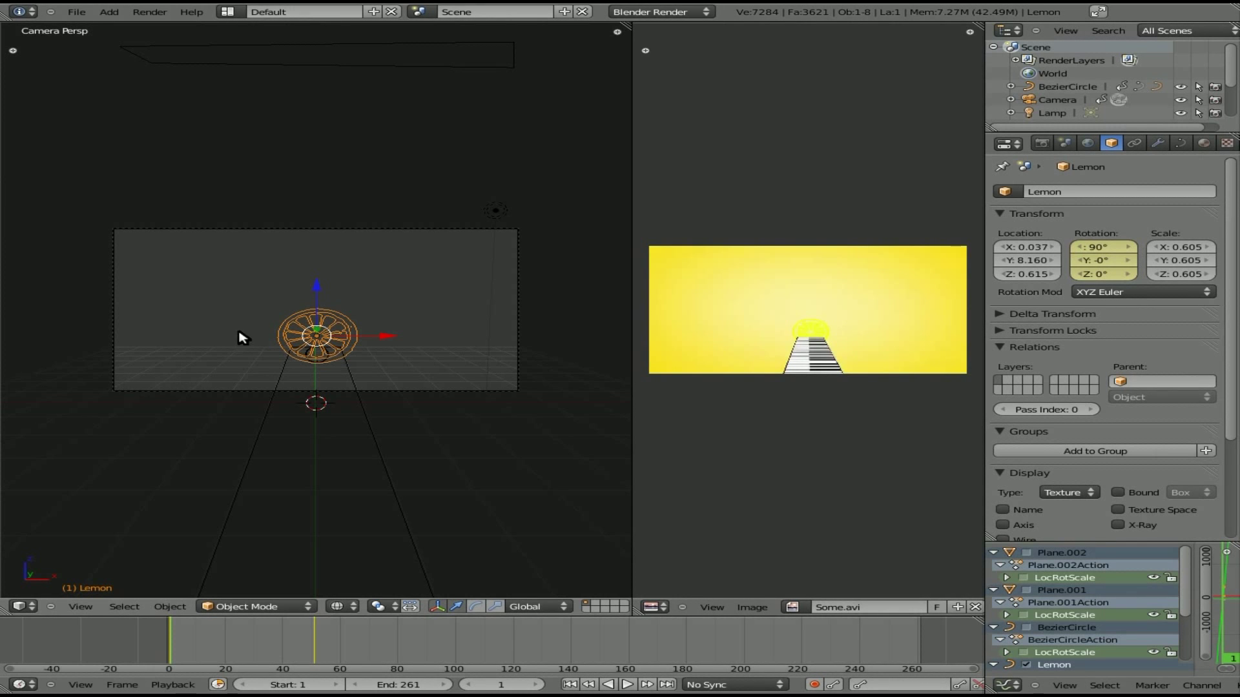
key("alt+a")
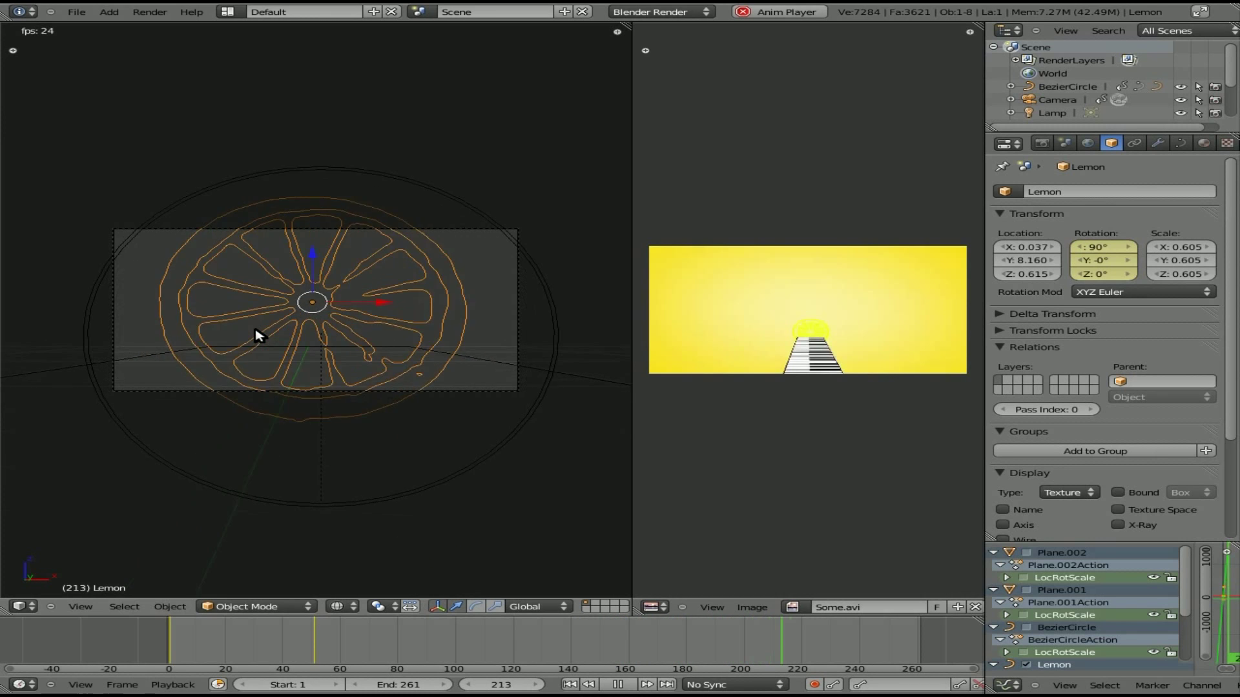
key("Escape")
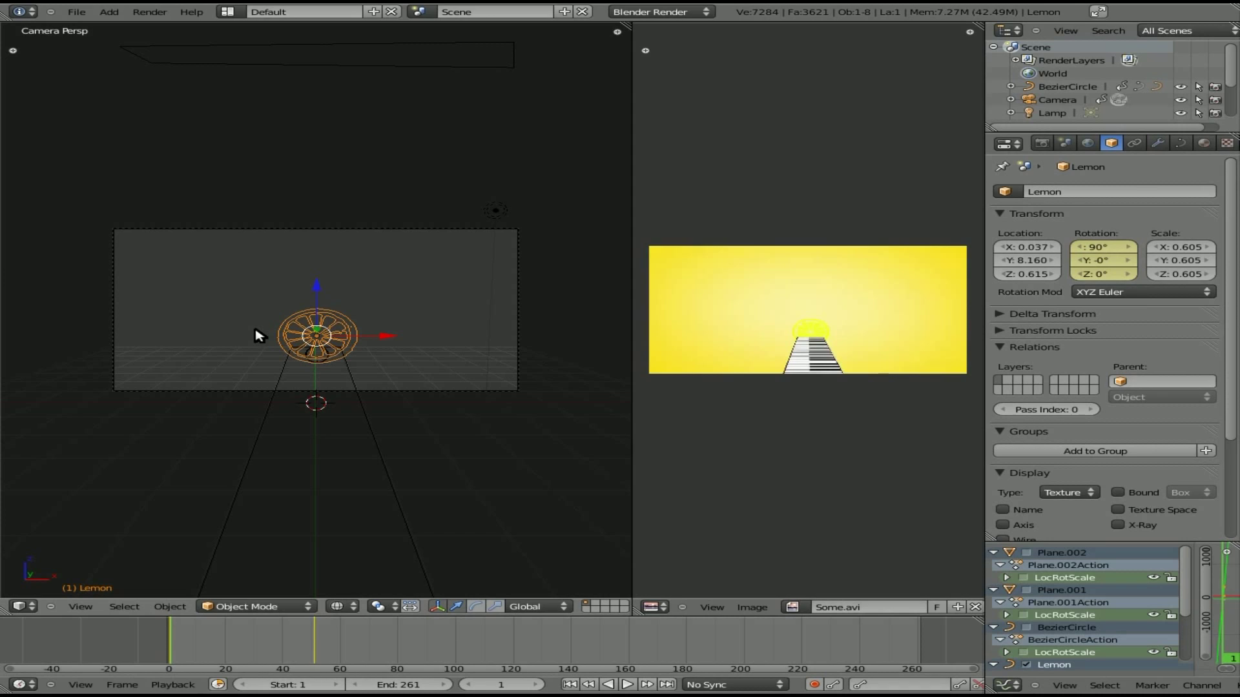
key("ctrl+s")
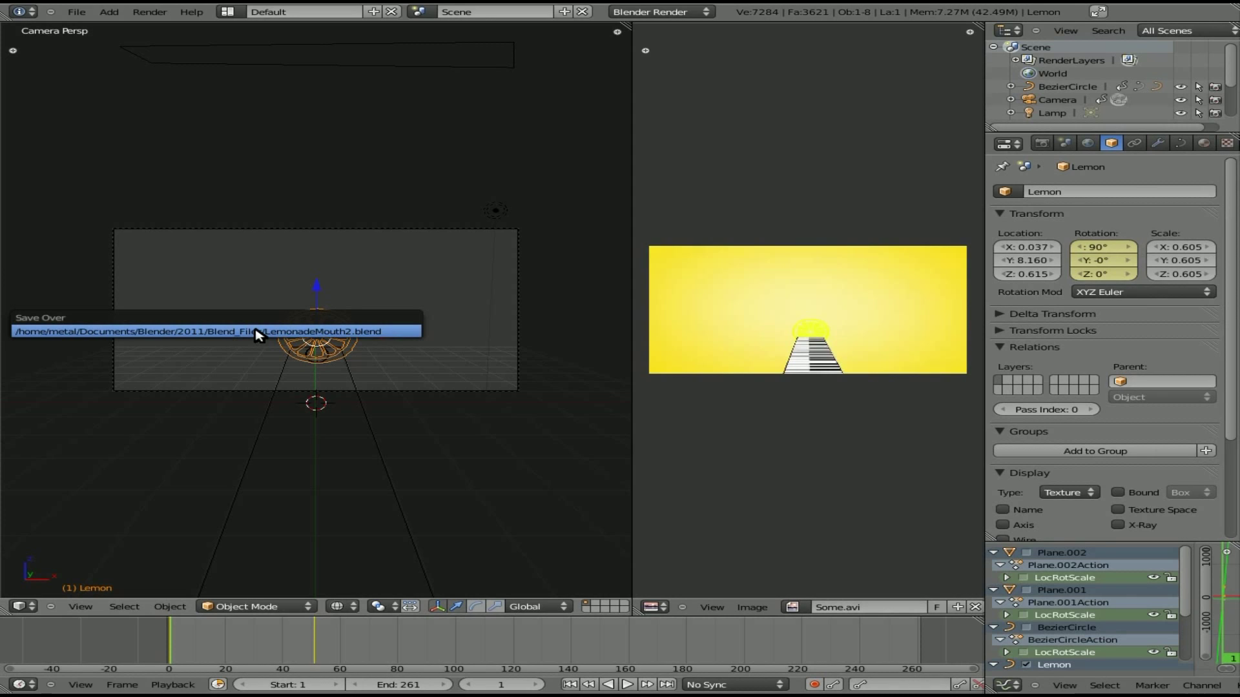
left_click(259, 332)
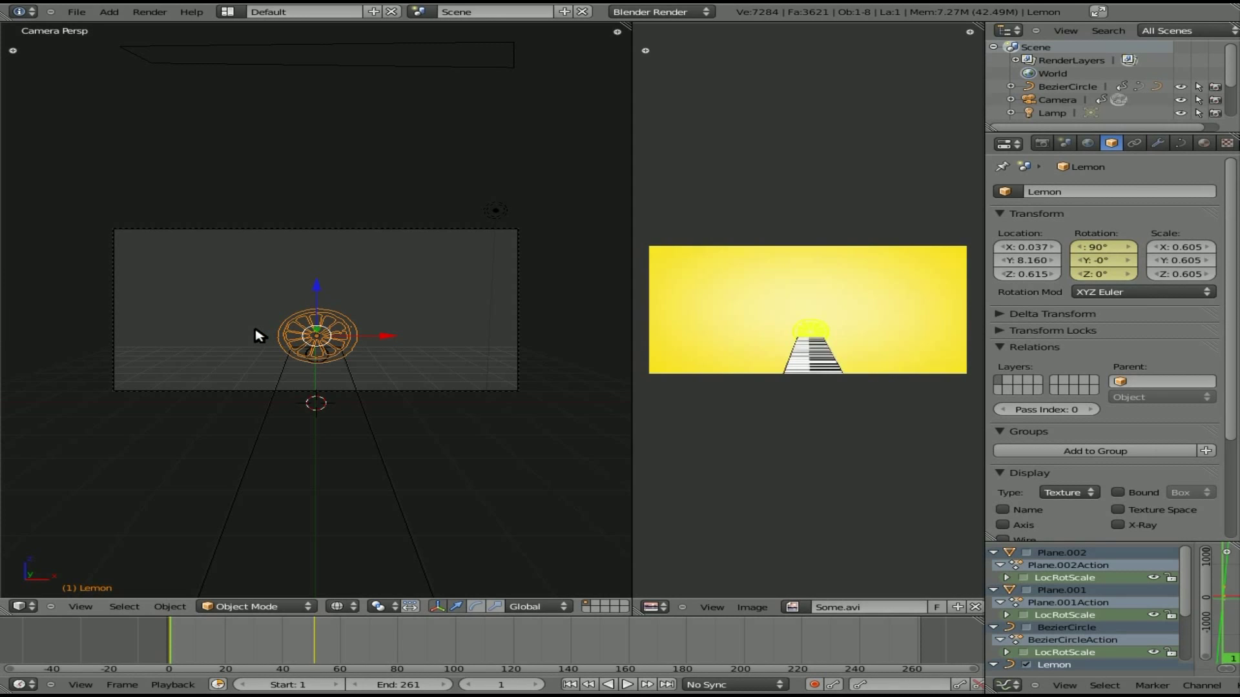